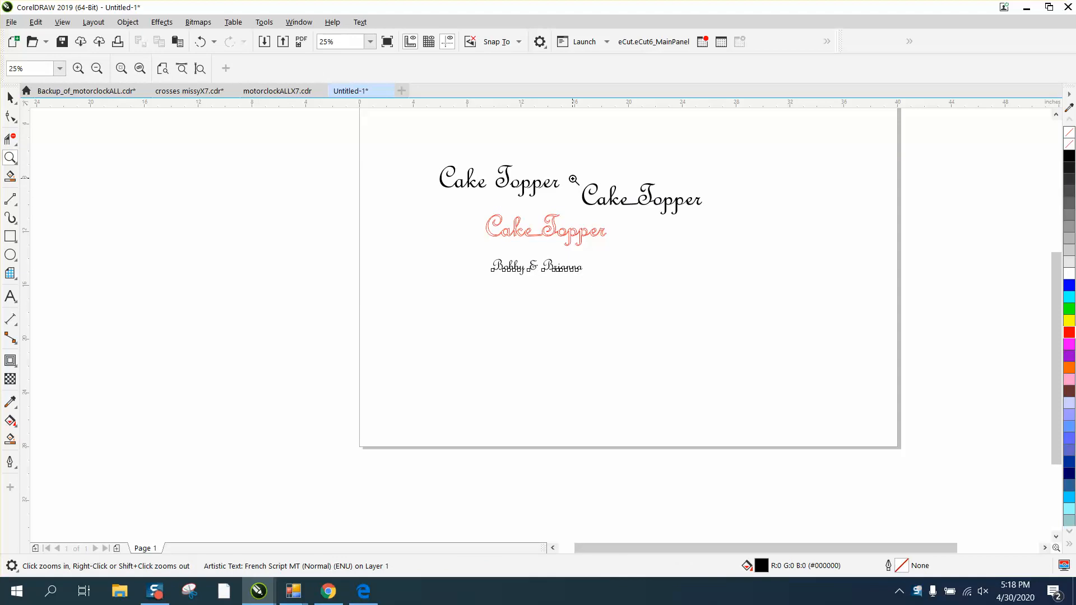
Remove the fill from the text with the couple's names and give it a red outline.
{"action": "left_click_drag", "start_coordinate": [572, 180], "coordinate": [716, 235]}
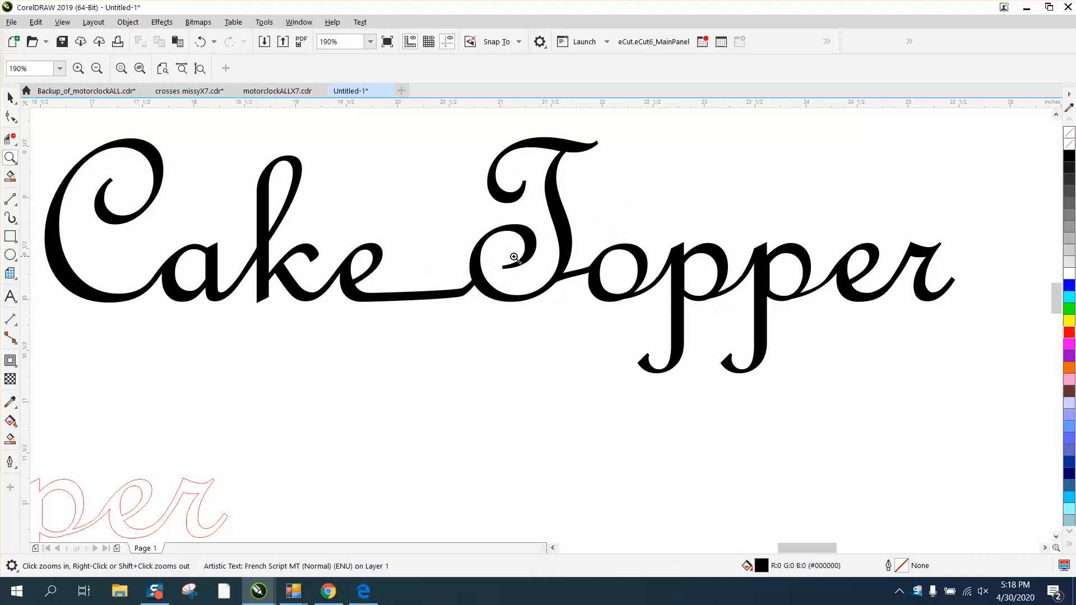
{"action": "right_click", "coordinate": [476, 323]}
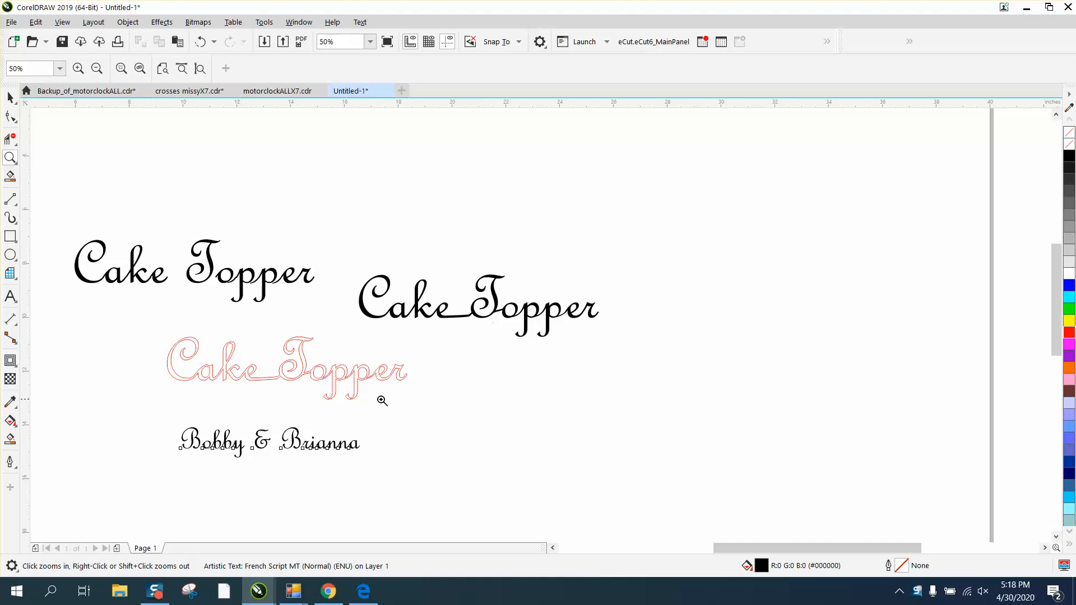
{"action": "left_click_drag", "start_coordinate": [163, 411], "coordinate": [445, 480]}
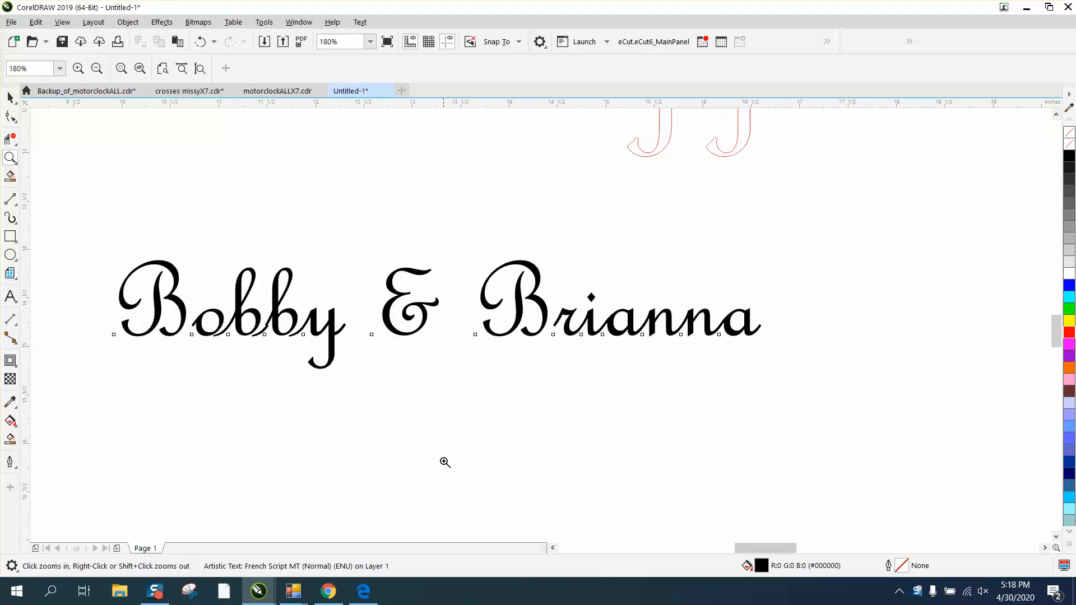
{"action": "left_click", "coordinate": [10, 97]}
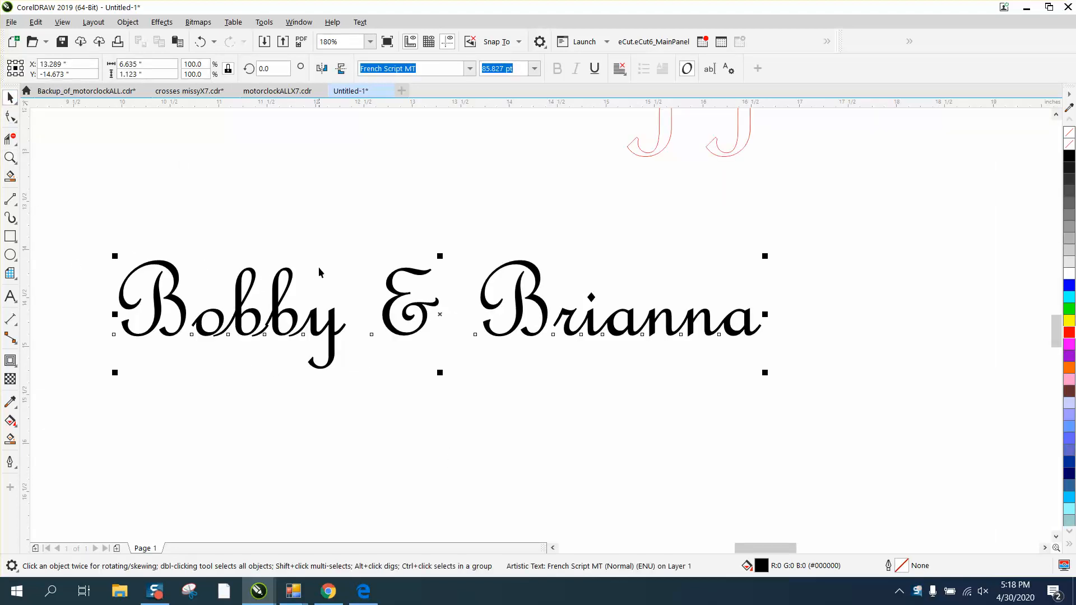
{"action": "left_click", "coordinate": [1068, 135]}
{"action": "right_click", "coordinate": [1068, 334]}
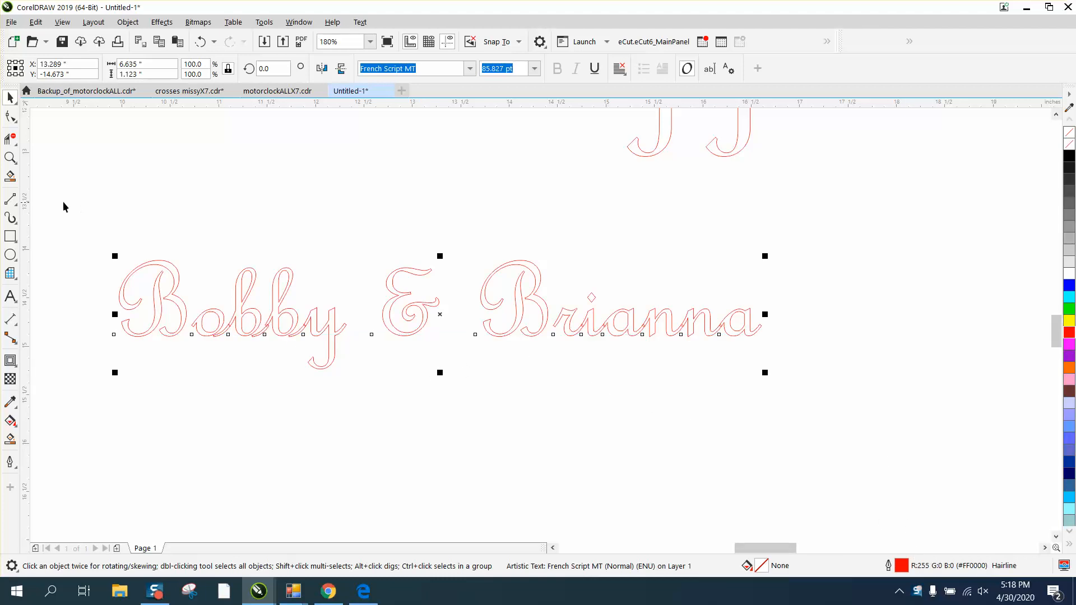
Check the overlapping joints in the couple's names, and enlarge the text proportionally to about 11 inches wide.
{"action": "left_click", "coordinate": [10, 158]}
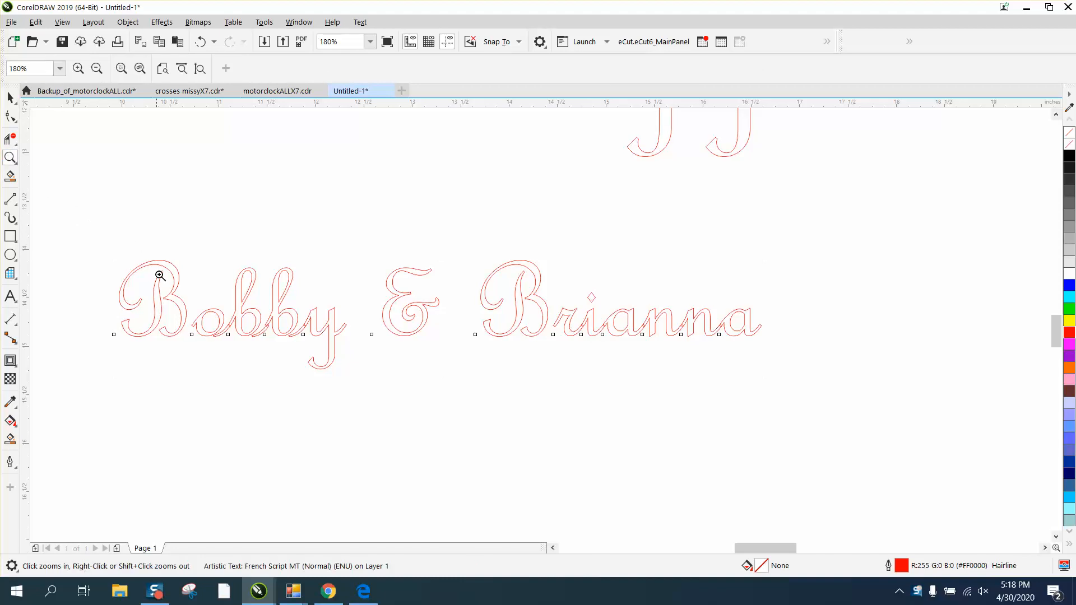
{"action": "left_click_drag", "start_coordinate": [178, 292], "coordinate": [333, 379]}
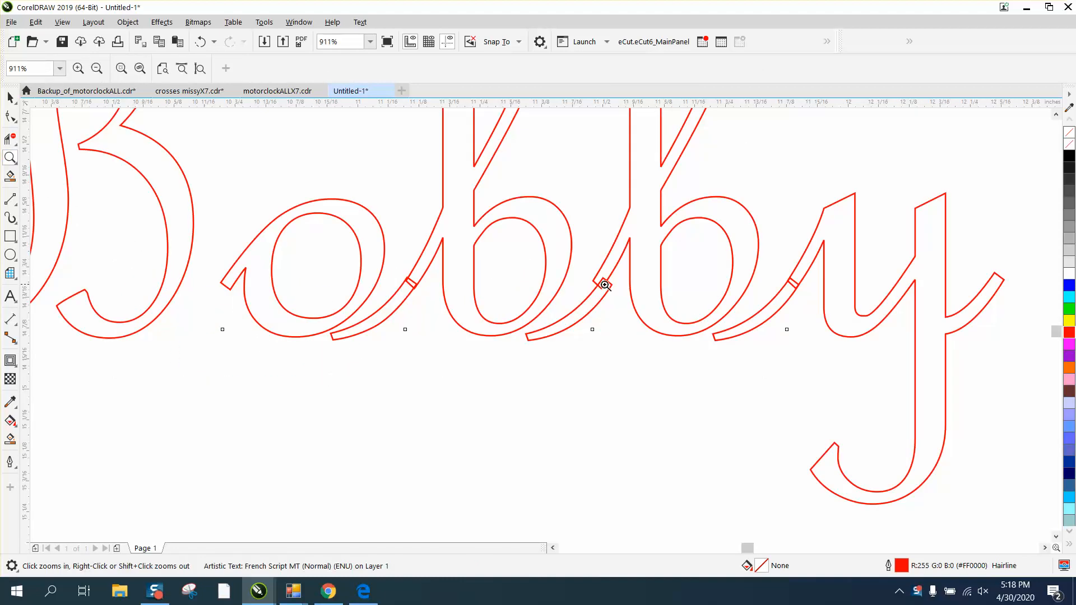
{"action": "left_click", "coordinate": [10, 98]}
{"action": "scroll", "coordinate": [513, 370], "scroll_direction": "down", "scroll_amount": 3}
{"action": "scroll", "coordinate": [513, 363], "scroll_direction": "down", "scroll_amount": 2}
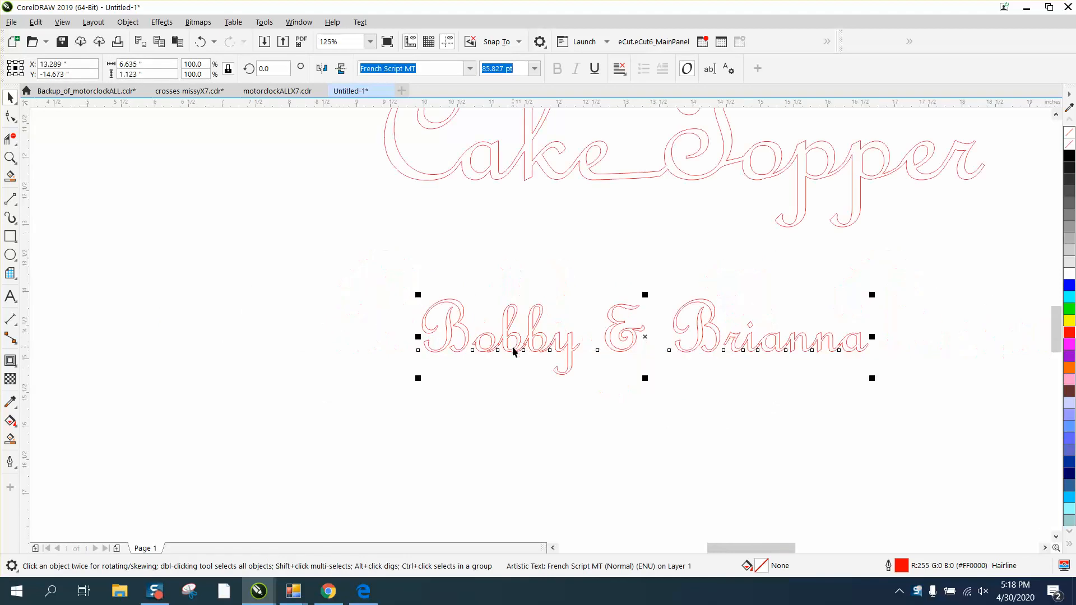
{"action": "scroll", "coordinate": [665, 351], "scroll_direction": "down", "scroll_amount": 2}
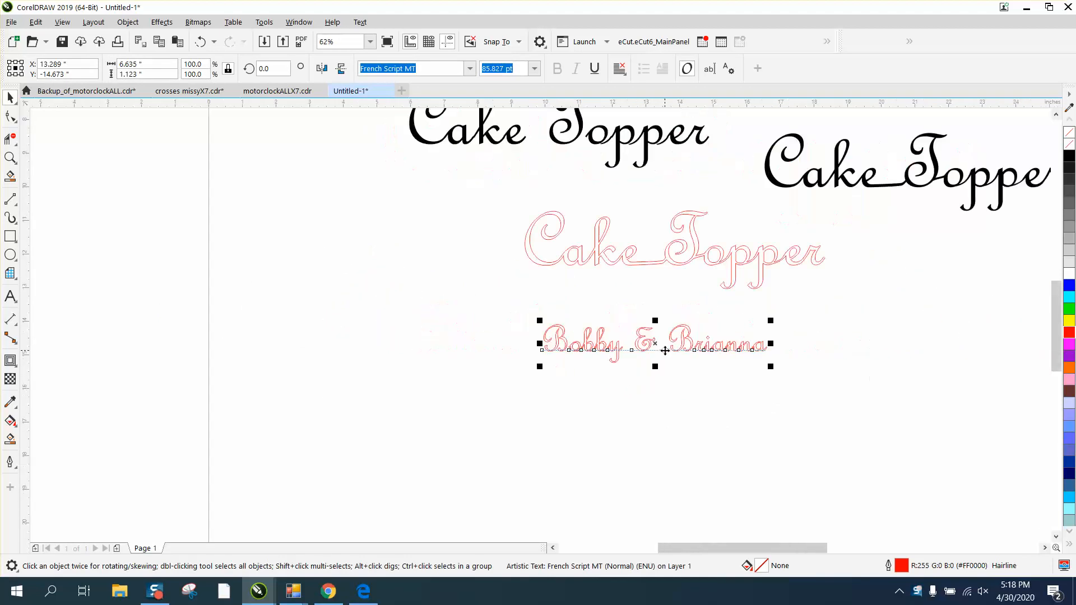
{"action": "left_click_drag", "start_coordinate": [540, 367], "coordinate": [391, 423]}
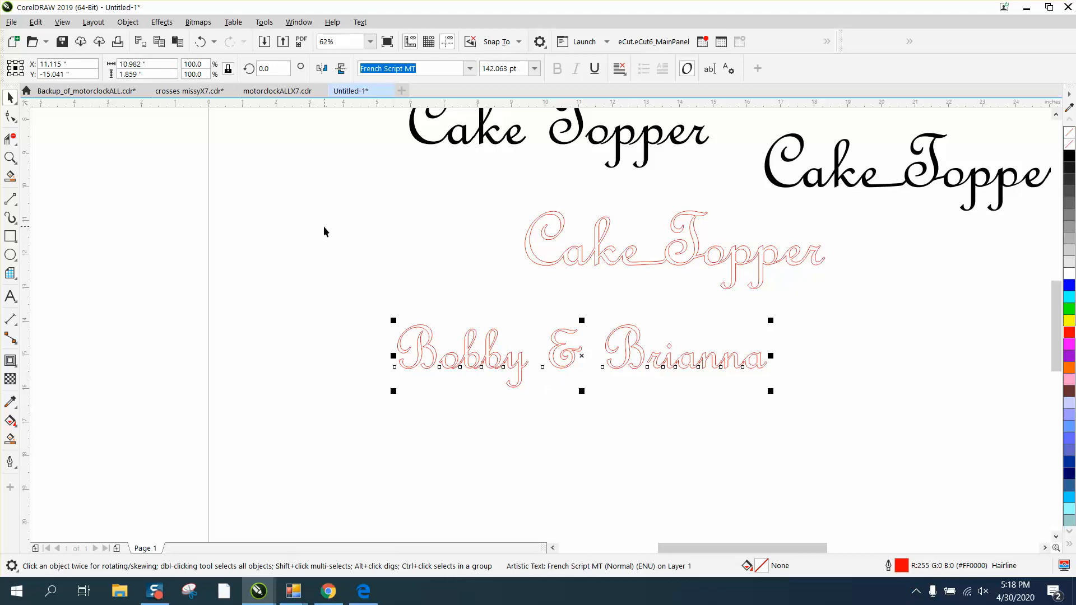
Break the names text apart into words, and break both names apart into individual letters.
{"action": "key", "text": "ctrl+k"}
{"action": "key", "text": "ctrl+k"}
{"action": "scroll", "coordinate": [665, 316], "scroll_direction": "up", "scroll_amount": 2}
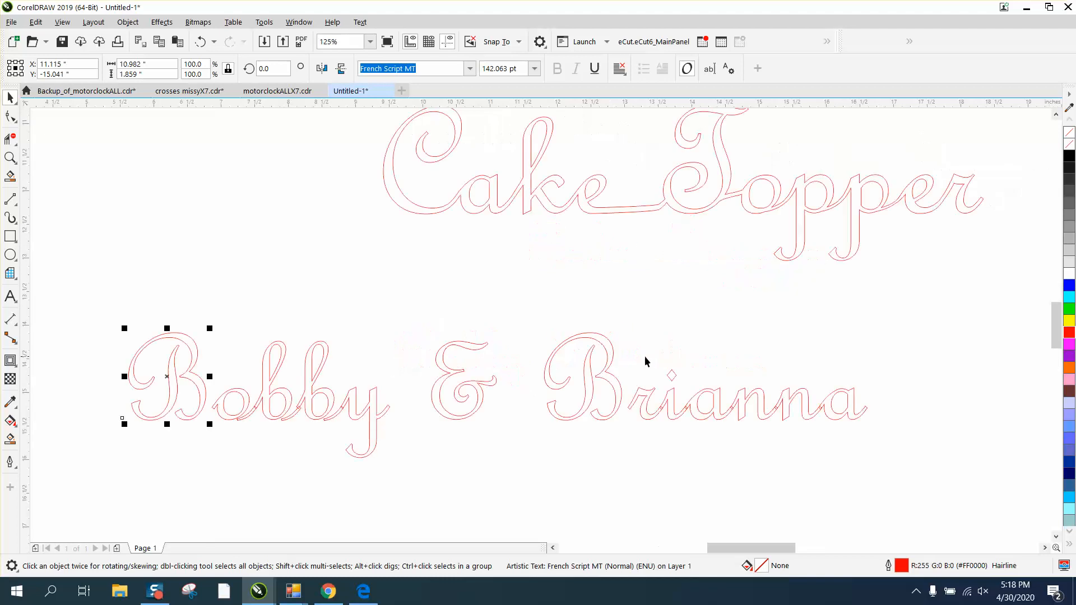
{"action": "left_click", "coordinate": [615, 355]}
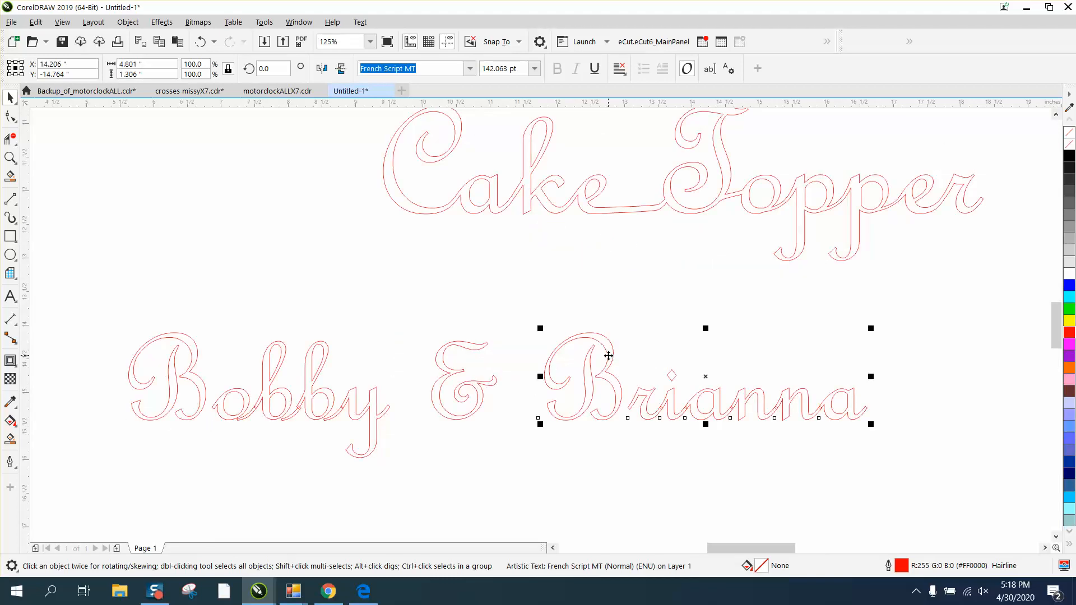
{"action": "key", "text": "ctrl+k"}
{"action": "left_click", "coordinate": [648, 412]}
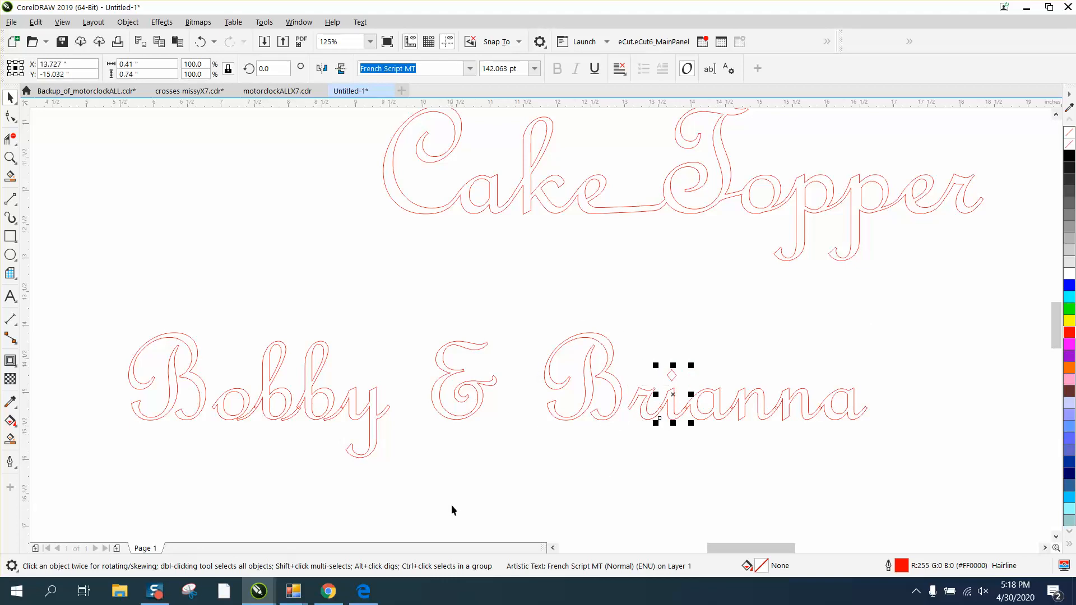
Select all the separated letters of both names and the ampersand, and convert them to curves.
{"action": "left_click", "coordinate": [10, 158]}
{"action": "left_click_drag", "start_coordinate": [253, 377], "coordinate": [381, 460]}
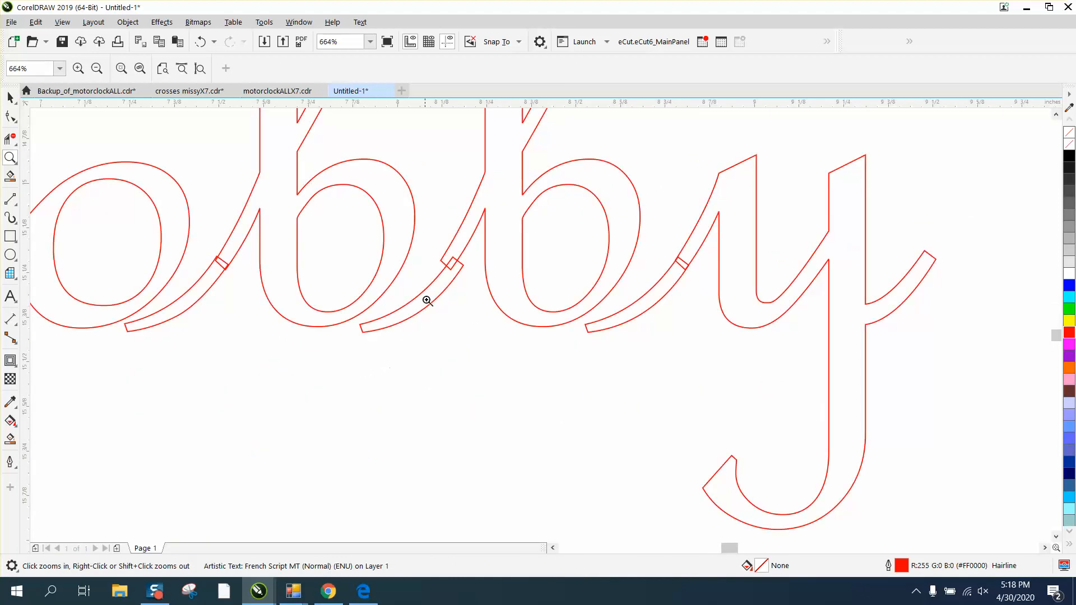
{"action": "left_click", "coordinate": [11, 97]}
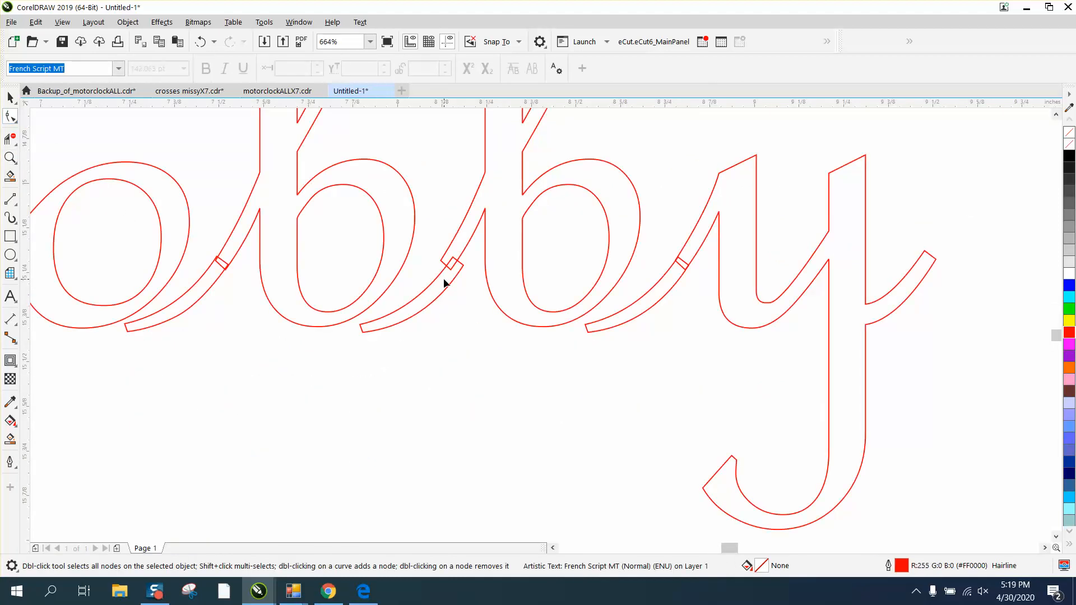
{"action": "left_click", "coordinate": [450, 281]}
{"action": "left_click", "coordinate": [10, 99]}
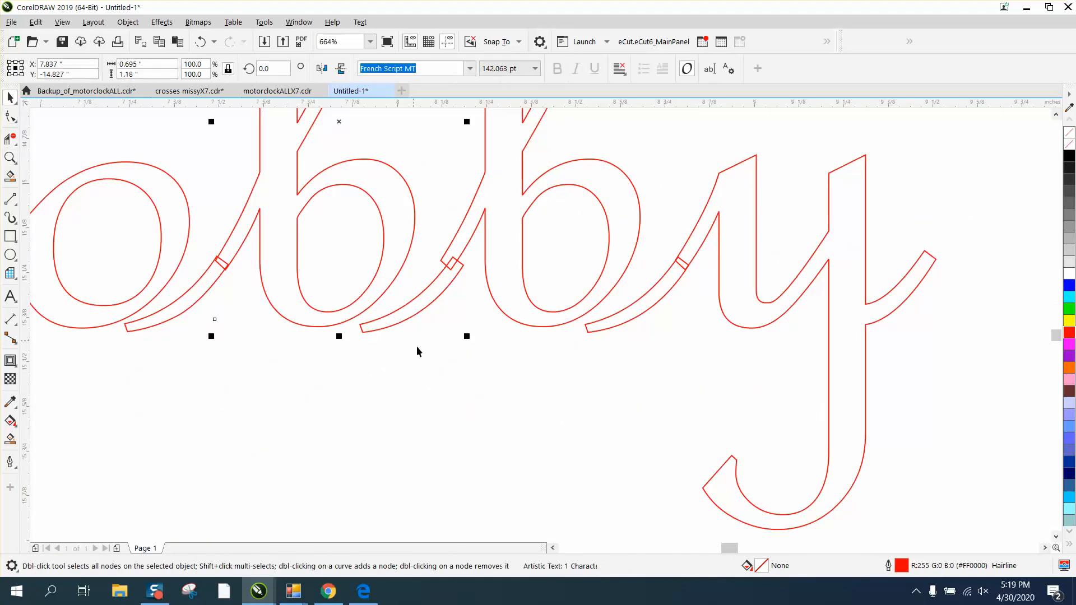
{"action": "scroll", "coordinate": [422, 351], "scroll_direction": "down", "scroll_amount": 2}
{"action": "scroll", "coordinate": [288, 192], "scroll_direction": "down", "scroll_amount": 1}
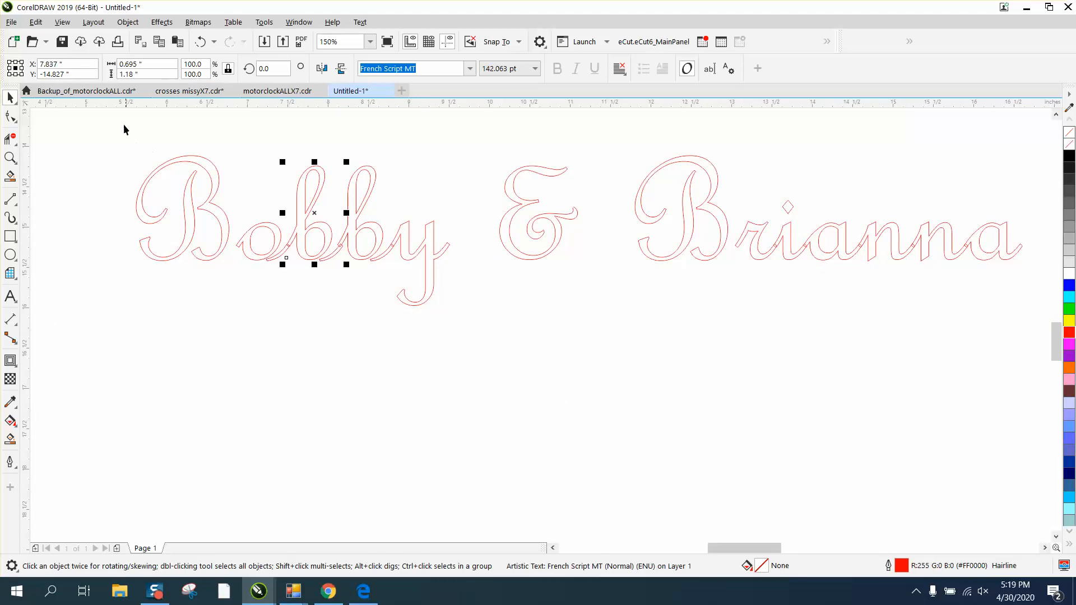
{"action": "left_click_drag", "start_coordinate": [111, 117], "coordinate": [1022, 340]}
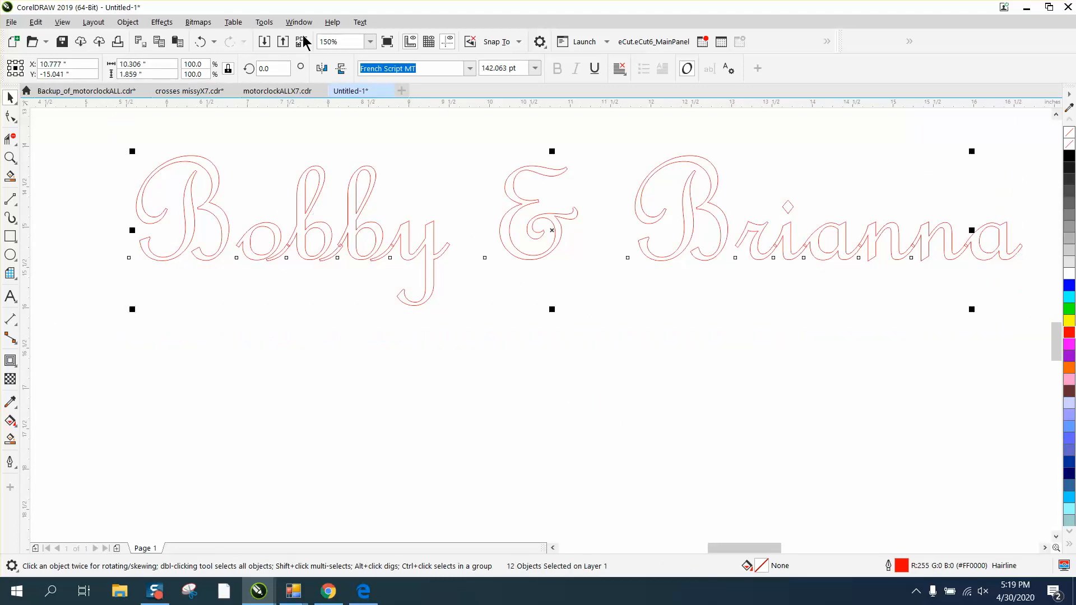
{"action": "left_click", "coordinate": [128, 22]}
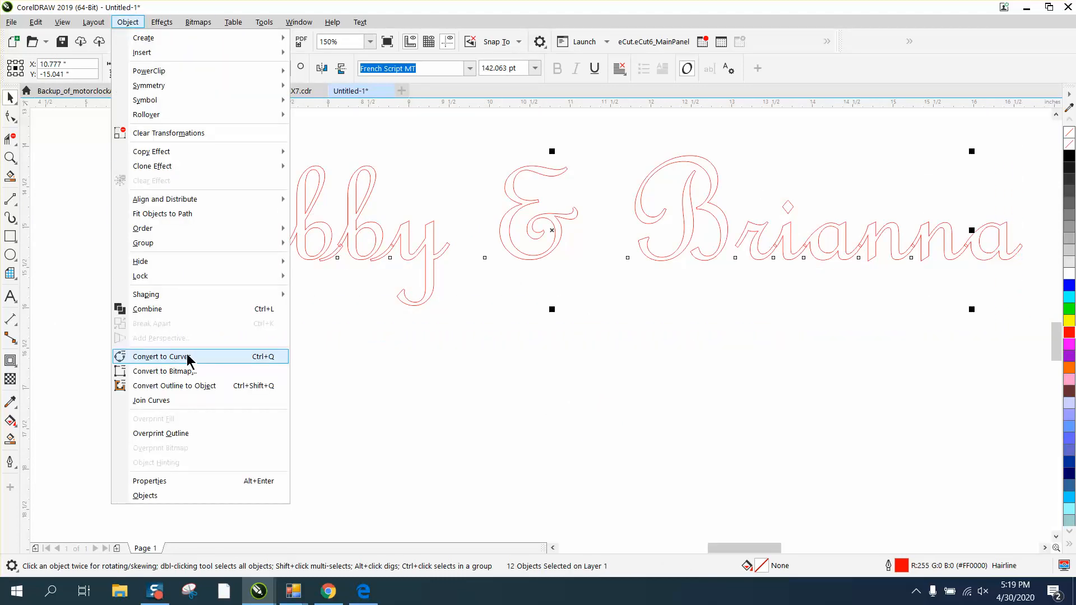
{"action": "left_click", "coordinate": [188, 357]}
Move the end nodes of the first lowercase b's tail so they line up with the second b's connecting stroke.
{"action": "left_click", "coordinate": [11, 158]}
{"action": "left_click_drag", "start_coordinate": [255, 214], "coordinate": [476, 359]}
{"action": "left_click", "coordinate": [10, 117]}
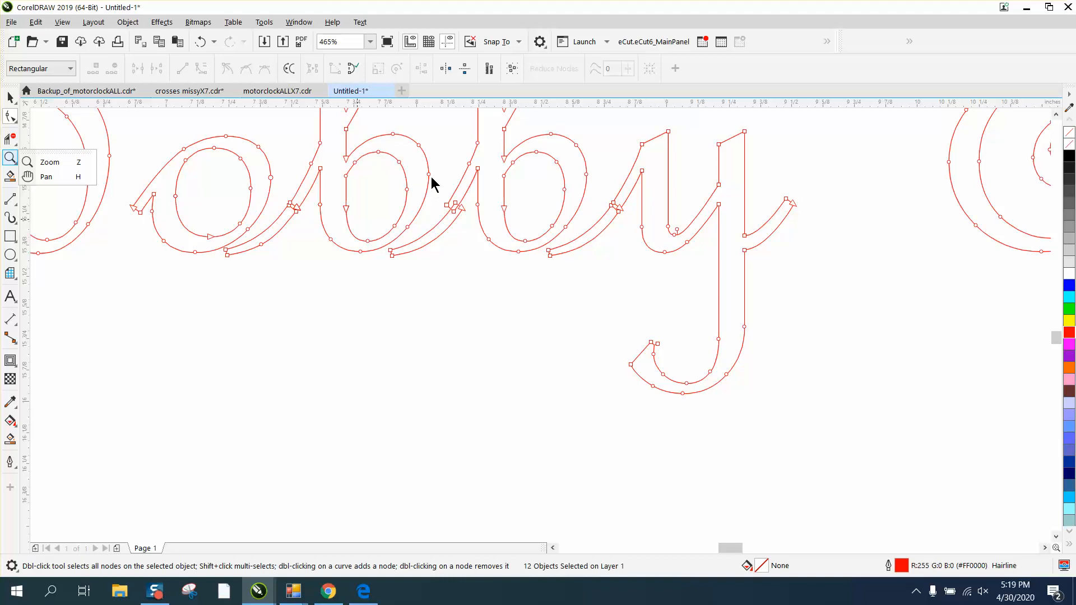
{"action": "left_click", "coordinate": [10, 159]}
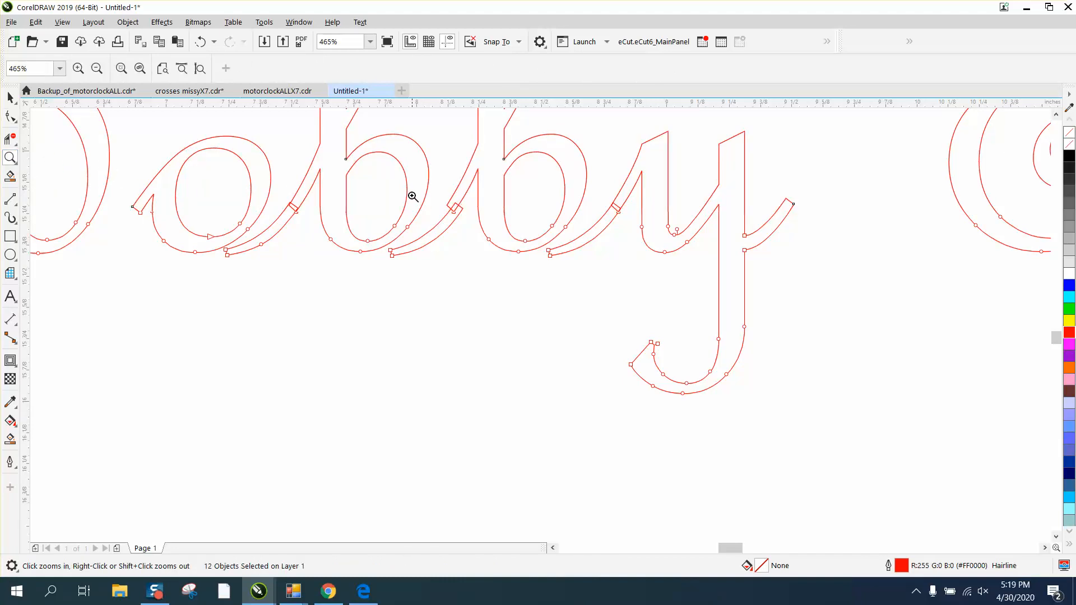
{"action": "left_click_drag", "start_coordinate": [421, 186], "coordinate": [557, 288]}
{"action": "left_click", "coordinate": [10, 117]}
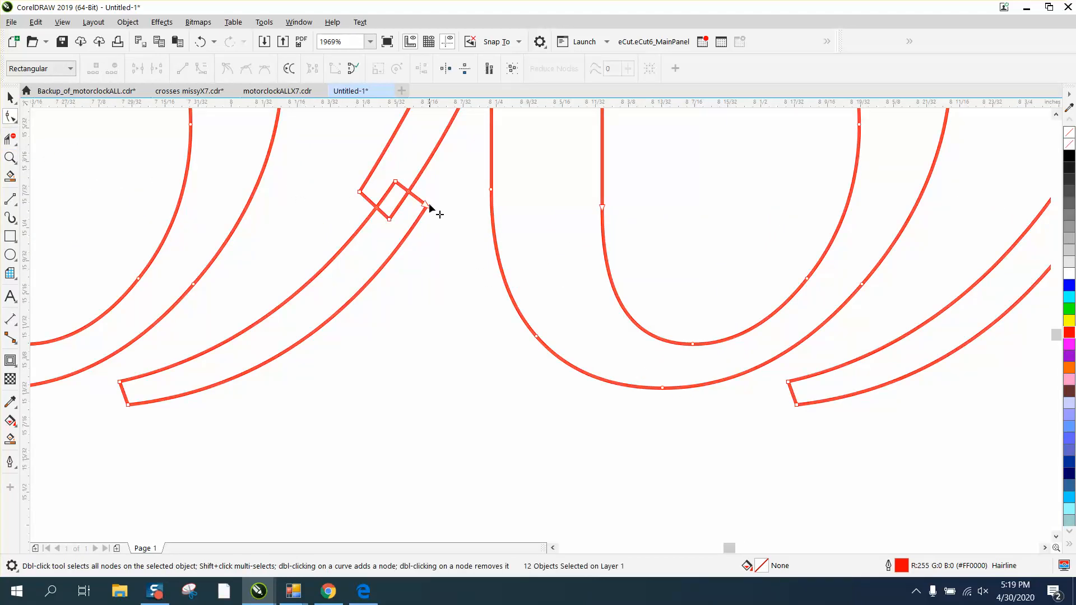
{"action": "left_click_drag", "start_coordinate": [444, 180], "coordinate": [379, 170]}
{"action": "left_click", "coordinate": [395, 181]}
{"action": "left_click_drag", "start_coordinate": [427, 206], "coordinate": [390, 168]}
{"action": "scroll", "coordinate": [422, 236], "scroll_direction": "down", "scroll_amount": 5}
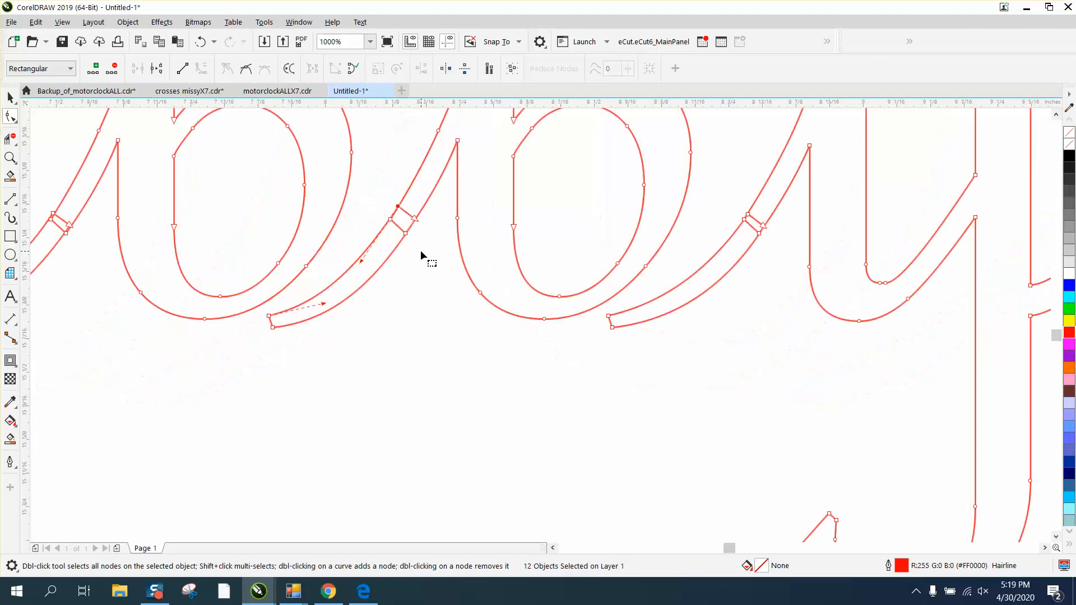
Delete the second lowercase b from the first name.
{"action": "scroll", "coordinate": [420, 253], "scroll_direction": "down", "scroll_amount": 2}
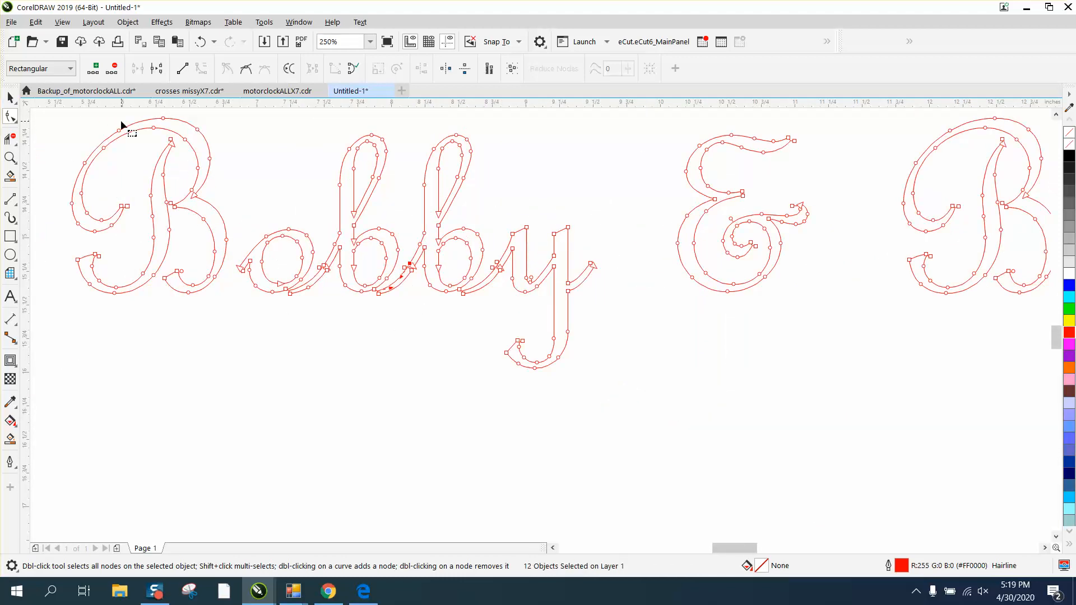
{"action": "left_click", "coordinate": [10, 98]}
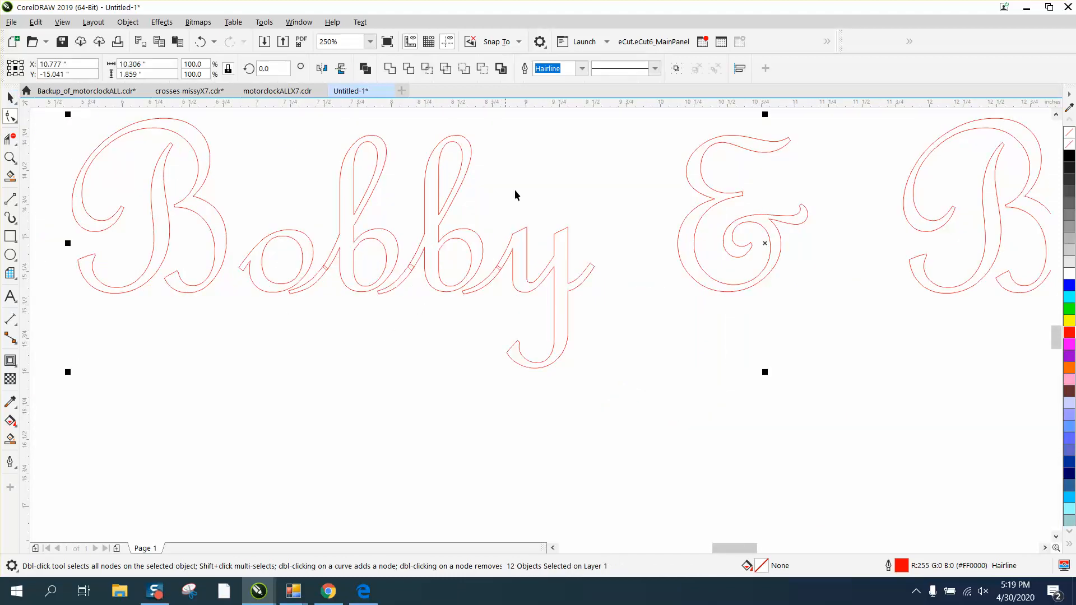
{"action": "left_click", "coordinate": [462, 178]}
{"action": "key", "text": "Delete"}
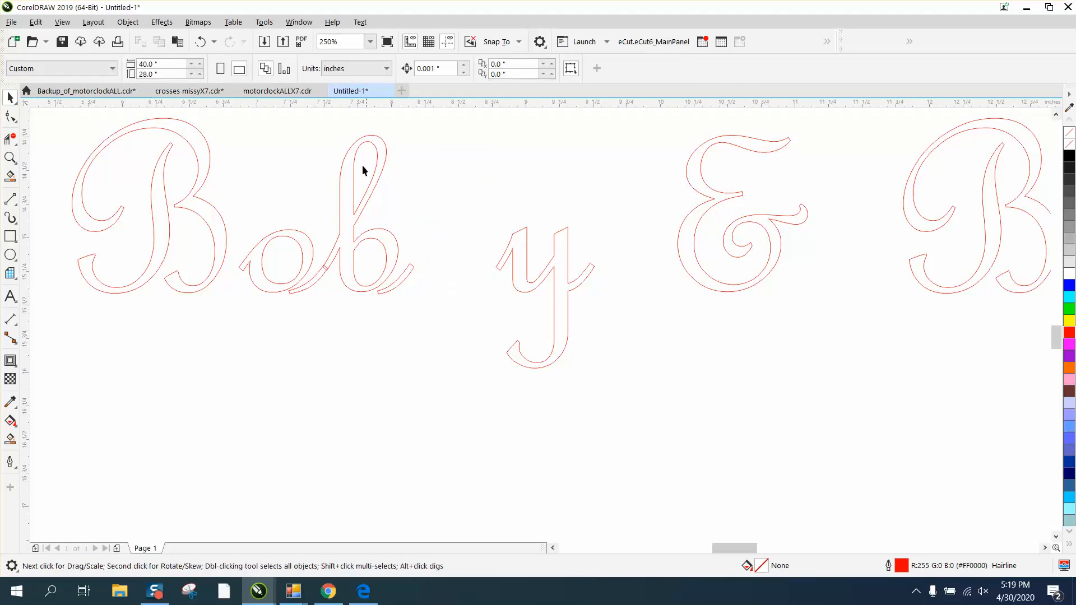
Break apart the remaining lowercase b and delete its separate connecting tail.
{"action": "left_click", "coordinate": [408, 271]}
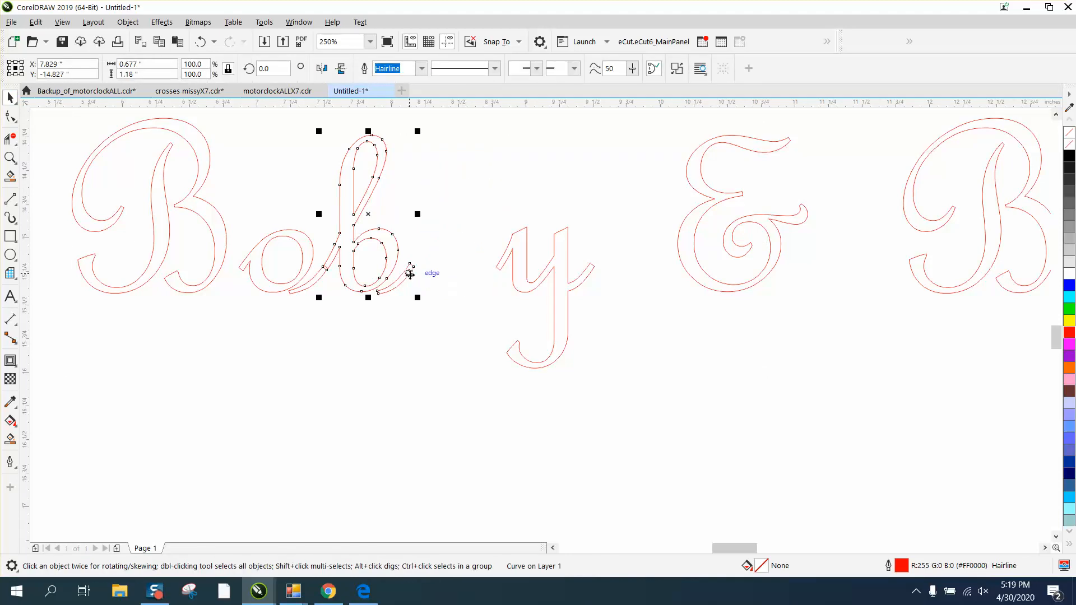
{"action": "left_click", "coordinate": [419, 276]}
{"action": "left_click", "coordinate": [411, 267]}
{"action": "left_click", "coordinate": [128, 22]}
{"action": "left_click", "coordinate": [177, 324]}
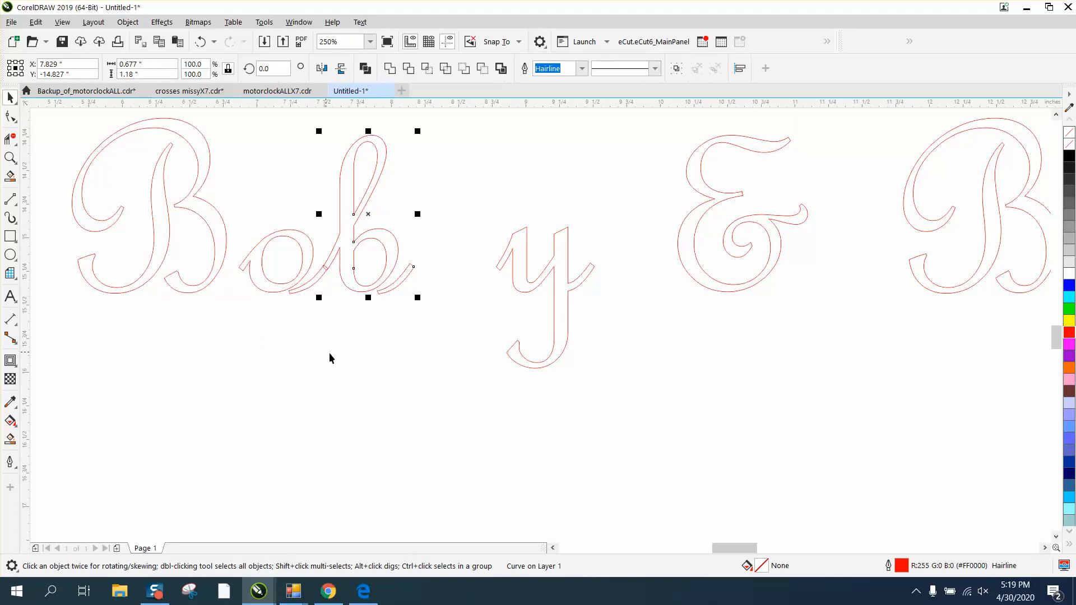
{"action": "left_click", "coordinate": [407, 299]}
{"action": "left_click", "coordinate": [408, 271]}
{"action": "key", "text": "Delete"}
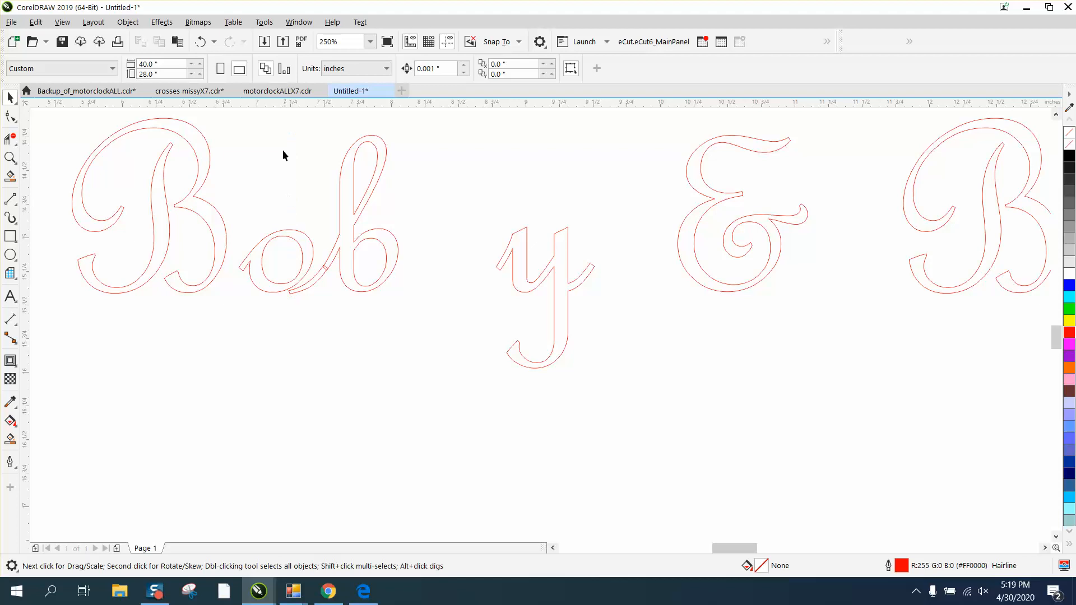
Break apart the letter o, and duplicate its connecting tail together with the parts of the b in place.
{"action": "left_click_drag", "start_coordinate": [316, 294], "coordinate": [444, 325]}
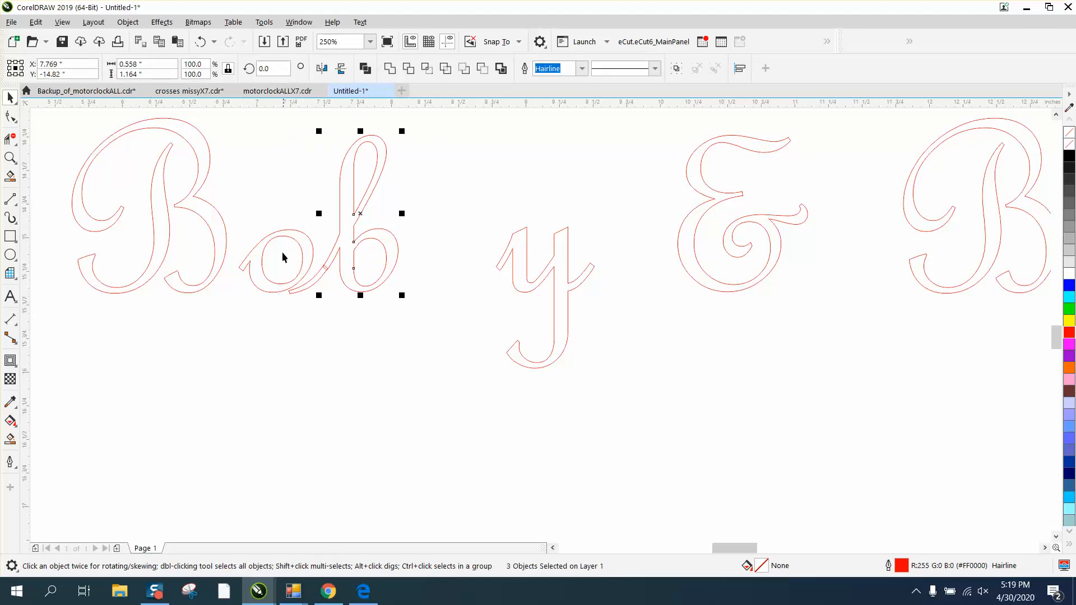
{"action": "left_click_drag", "start_coordinate": [270, 121], "coordinate": [465, 335]}
{"action": "left_click", "coordinate": [295, 314]}
{"action": "left_click", "coordinate": [299, 292]}
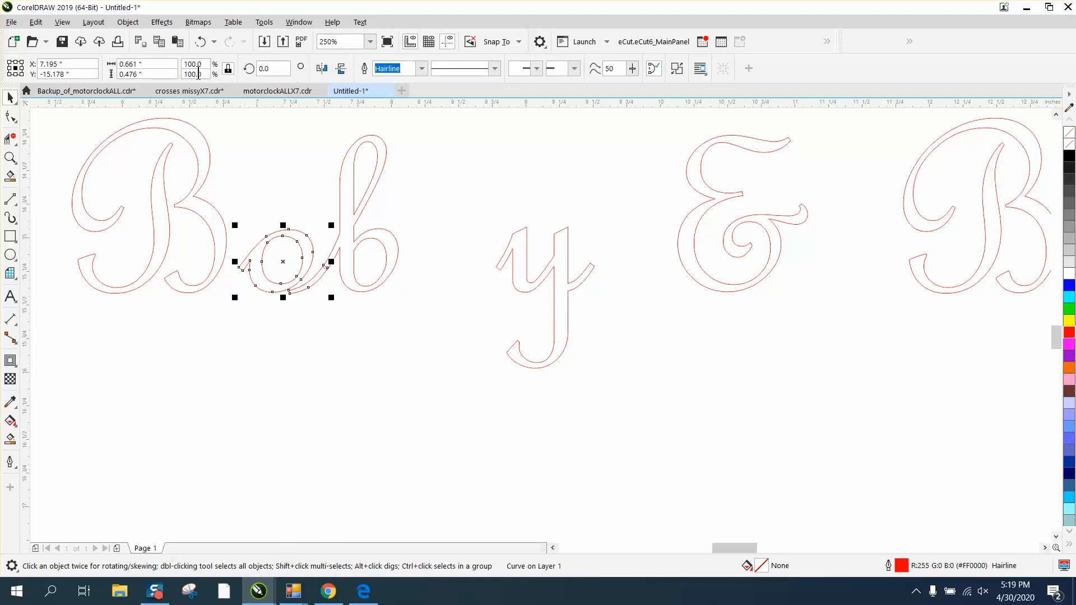
{"action": "left_click", "coordinate": [130, 24]}
{"action": "left_click", "coordinate": [162, 323]}
{"action": "left_click", "coordinate": [298, 292]}
{"action": "left_click_drag", "start_coordinate": [363, 340], "coordinate": [427, 346]}
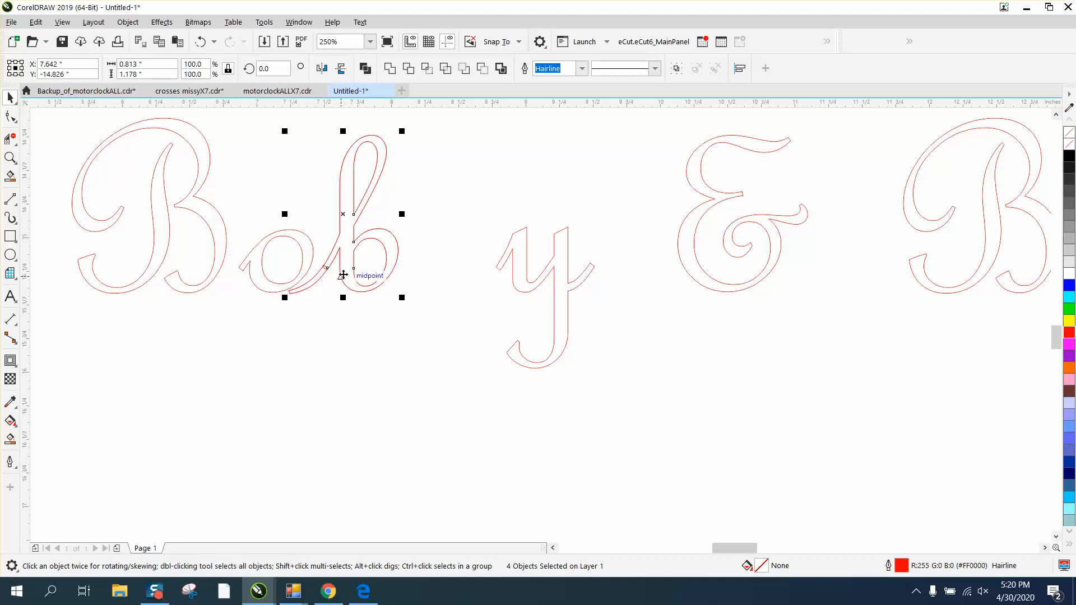
Set the nudge distance to .5 inch and try to shift the b, its tail and their duplicates to the right.
{"action": "left_click", "coordinate": [450, 198]}
{"action": "left_click", "coordinate": [443, 70]}
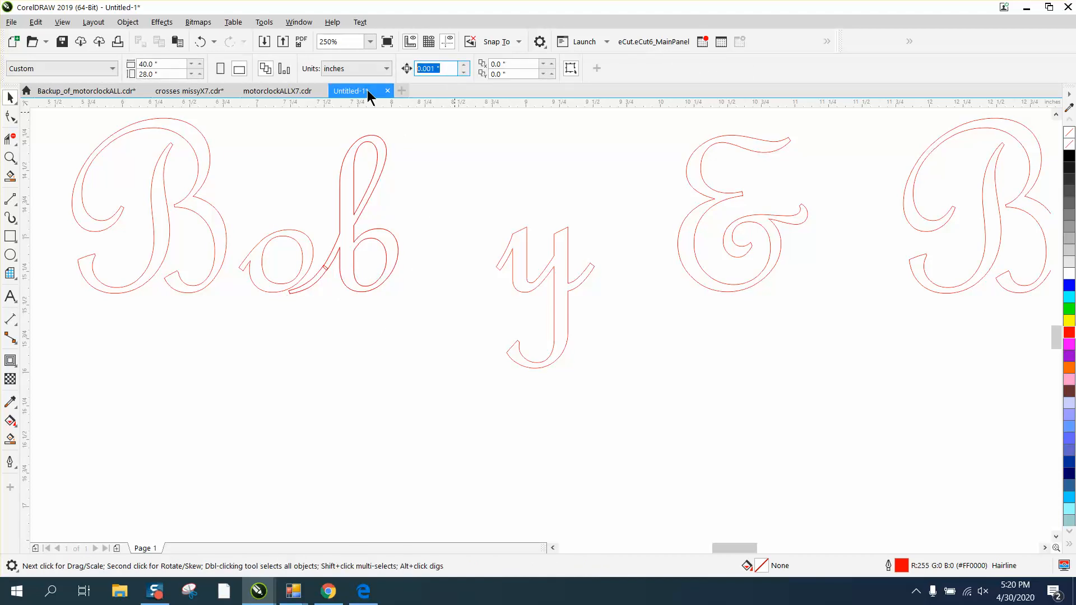
{"action": "type", "text": ".5"}
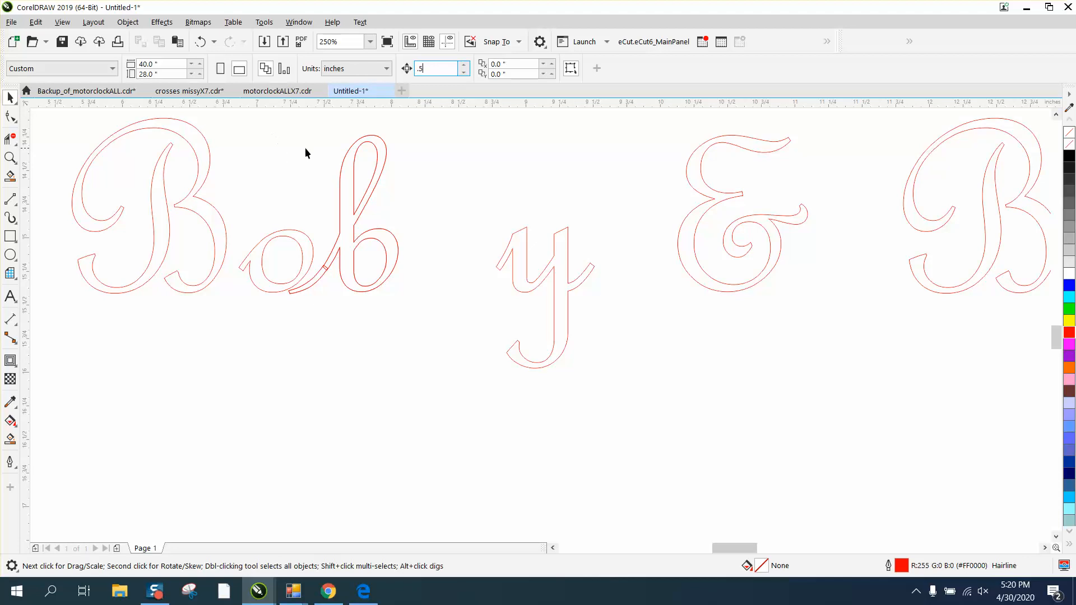
{"action": "left_click_drag", "start_coordinate": [257, 118], "coordinate": [438, 324]}
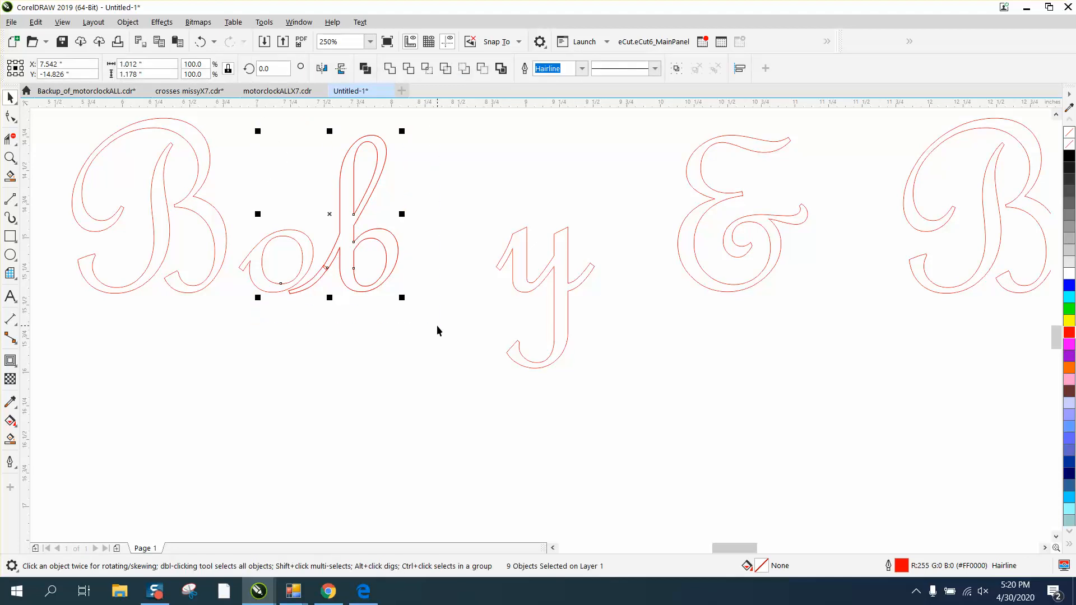
{"action": "key", "text": "Right"}
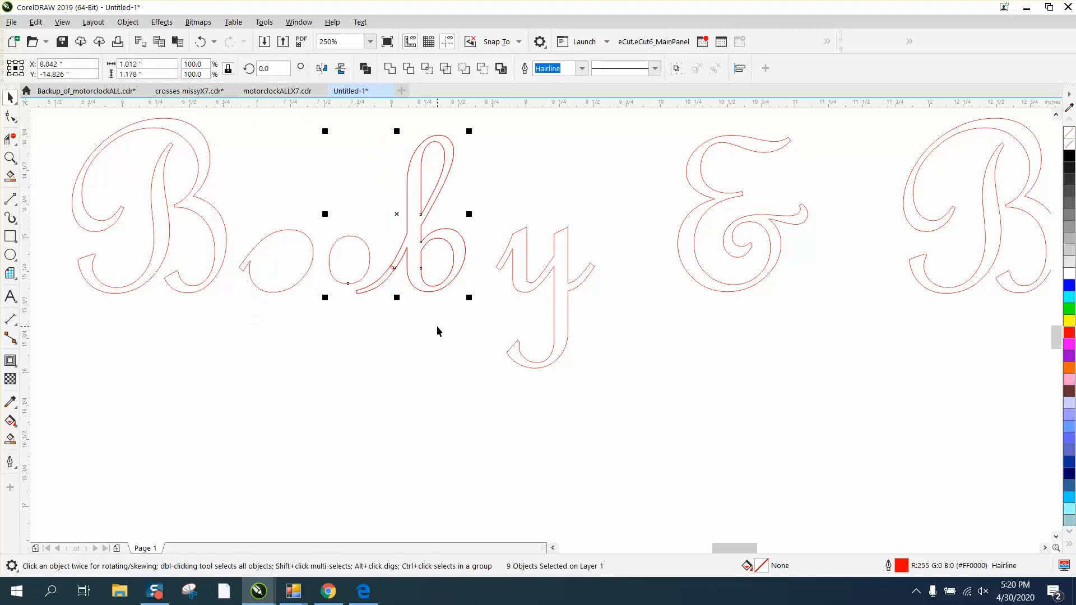
{"action": "left_click", "coordinate": [199, 44]}
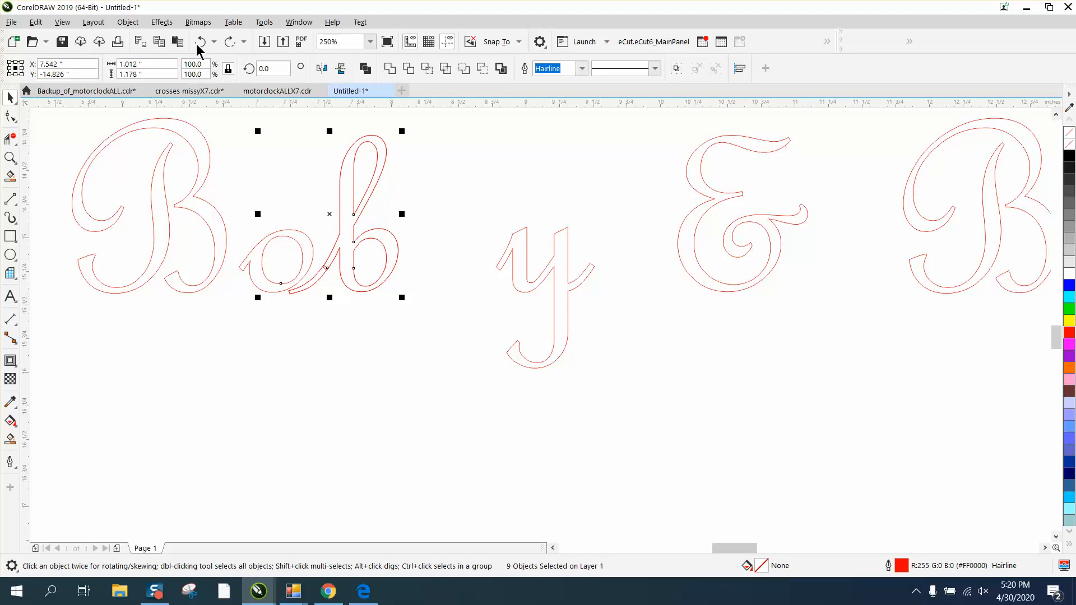
{"action": "left_click", "coordinate": [199, 43]}
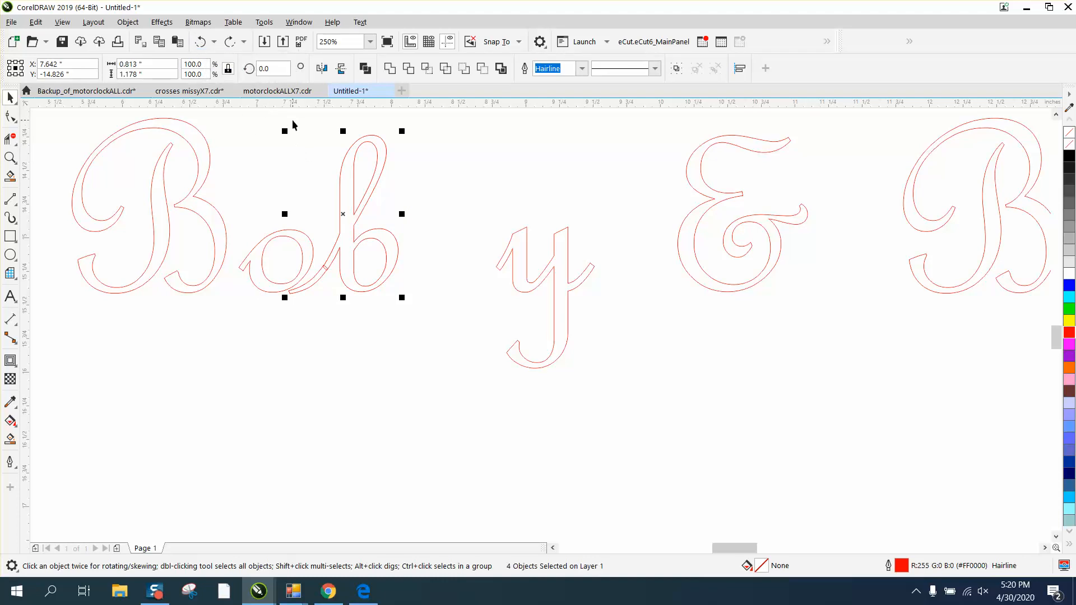
Enter a .5 inch nudge distance again and try to move the duplicated outer outline of the b beside the original.
{"action": "key", "text": "plus"}
{"action": "left_click", "coordinate": [286, 145]}
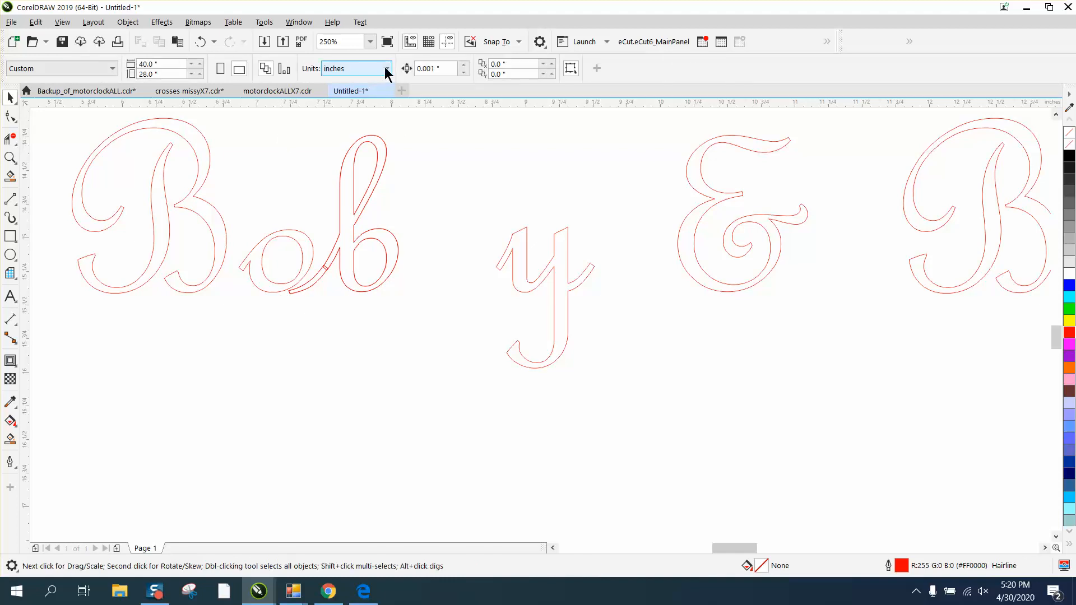
{"action": "left_click", "coordinate": [435, 68]}
{"action": "key", "text": "BackSpace"}
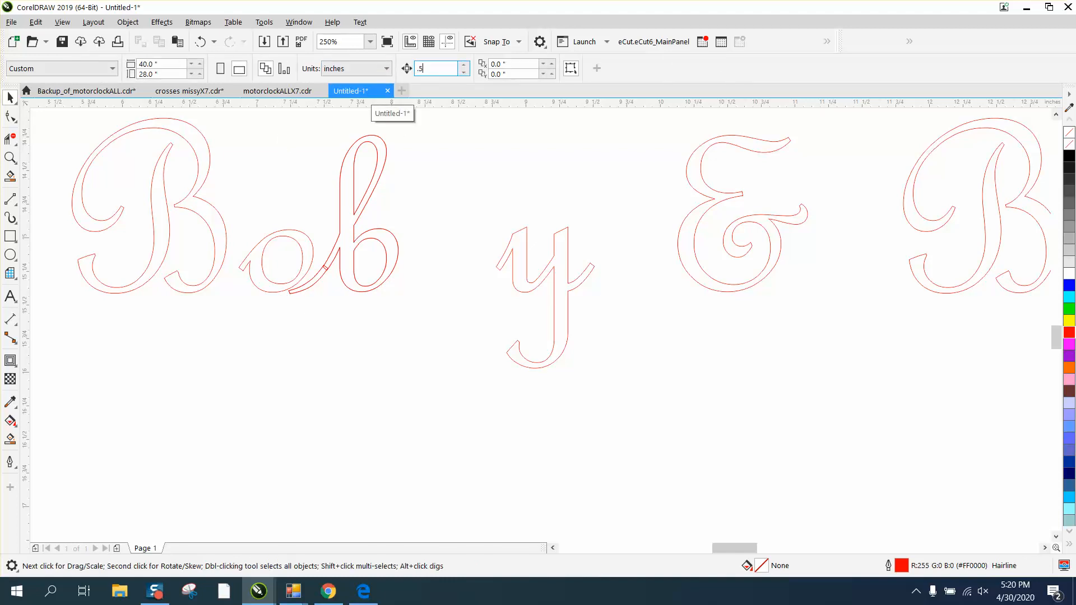
{"action": "left_click", "coordinate": [384, 158]}
{"action": "left_click_drag", "start_coordinate": [385, 158], "coordinate": [454, 164]}
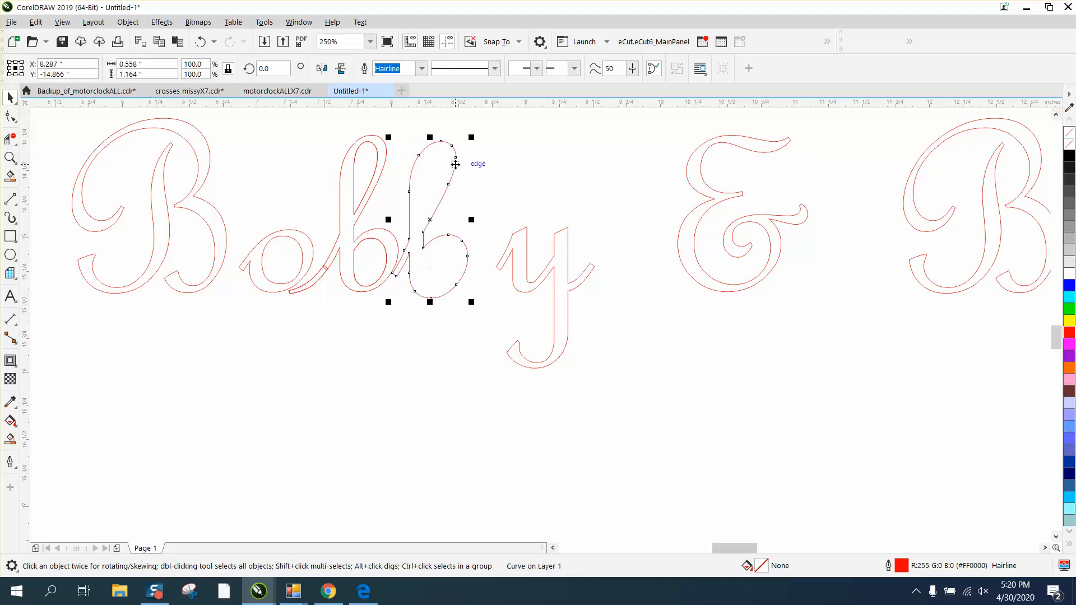
{"action": "left_click", "coordinate": [201, 42]}
{"action": "left_click", "coordinate": [200, 42]}
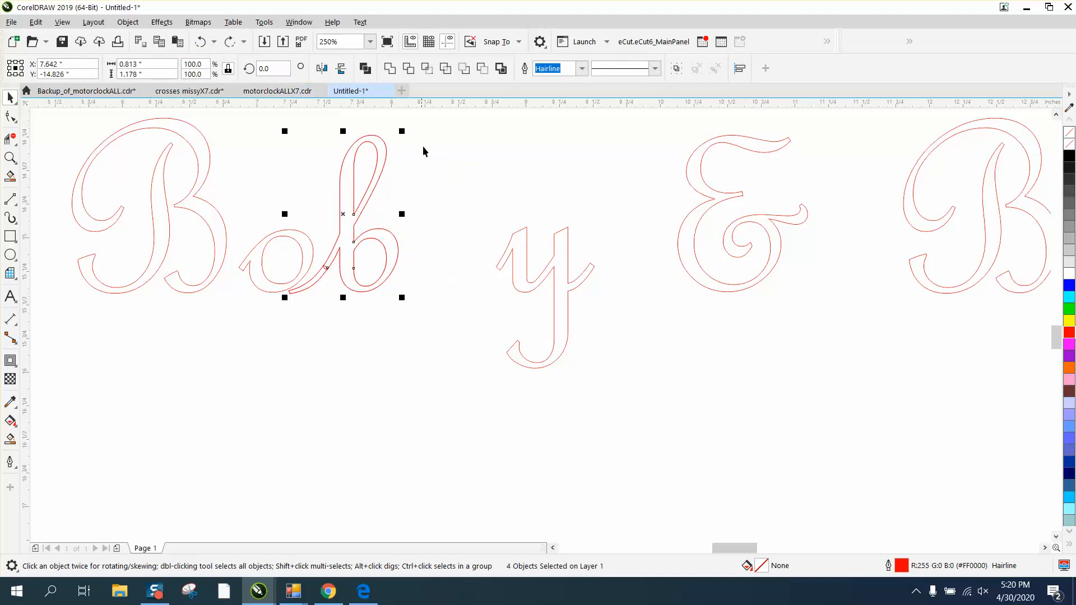
Set the nudge distance to .5 inch, duplicate the b with its tail, and place the copy between the first b and the y.
{"action": "left_click", "coordinate": [424, 128]}
{"action": "key", "text": "Return"}
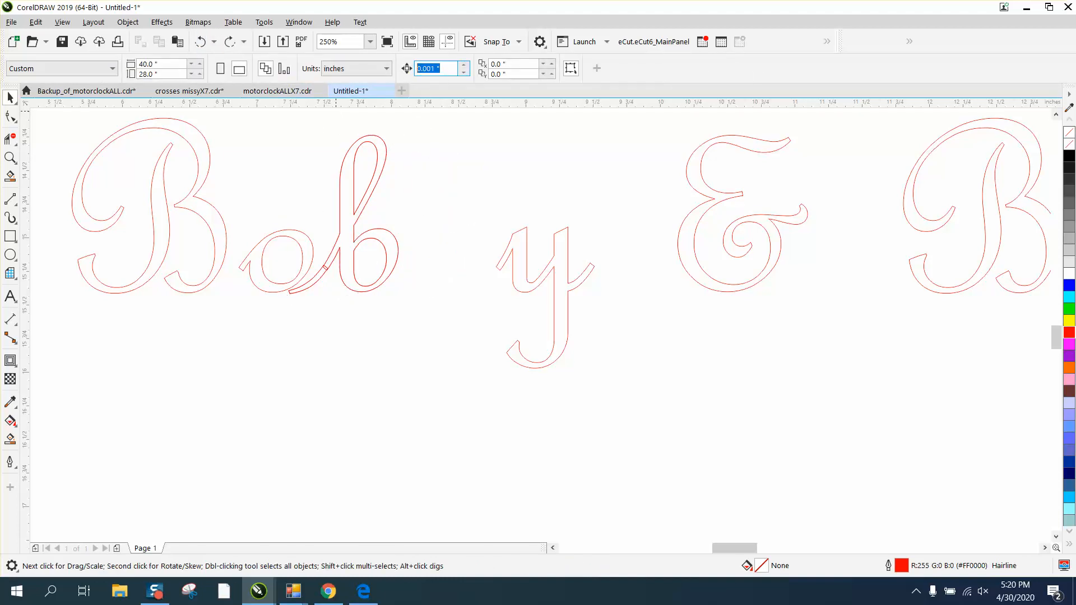
{"action": "type", "text": ".5"}
{"action": "left_click_drag", "start_coordinate": [272, 113], "coordinate": [469, 346]}
{"action": "key", "text": "KP_Add"}
{"action": "key", "text": "Right"}
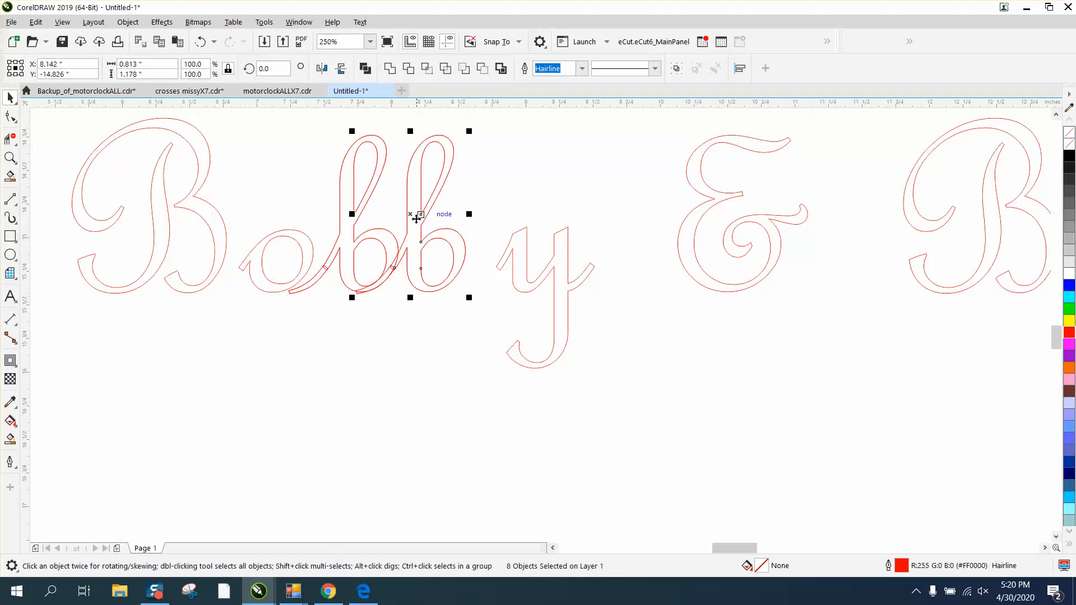
{"action": "left_click_drag", "start_coordinate": [413, 217], "coordinate": [435, 226]}
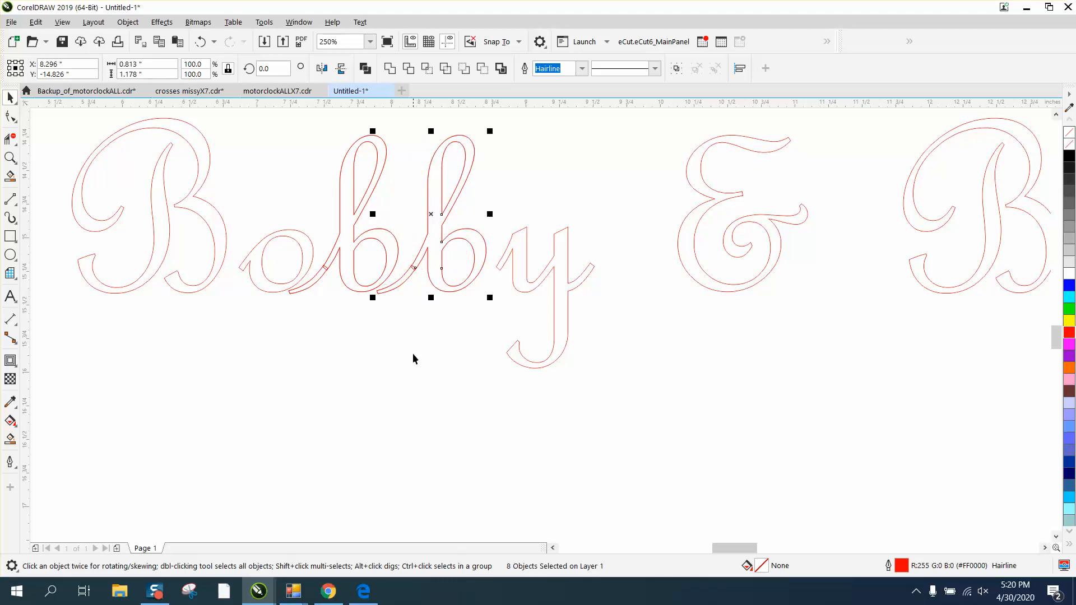
Check the joints between the o and both b's up close, and try to weld both names and the ampersand into one curve.
{"action": "scroll", "coordinate": [440, 346], "scroll_direction": "down", "scroll_amount": 2}
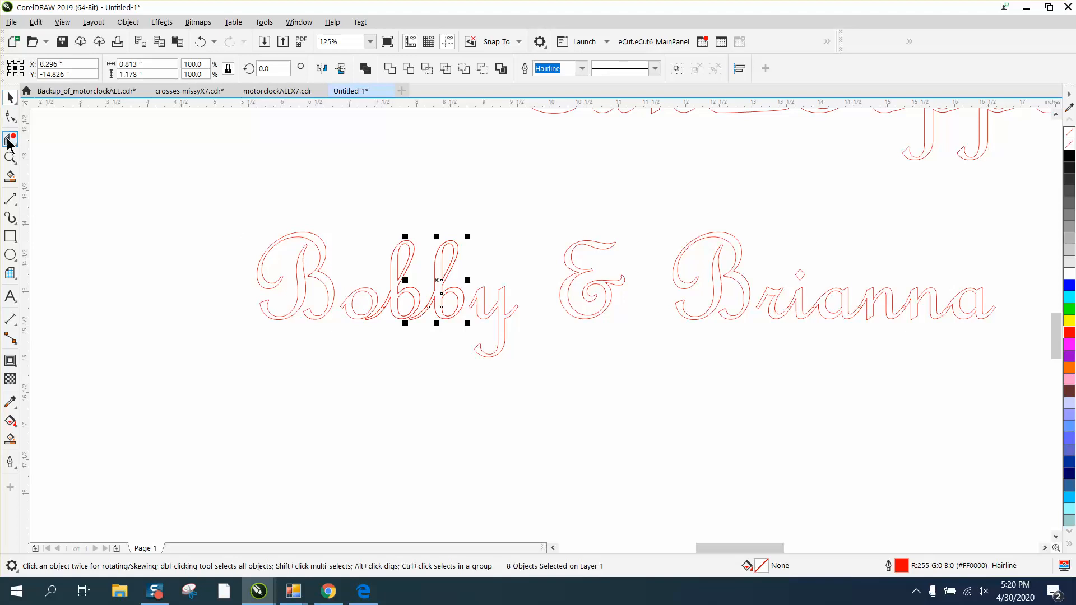
{"action": "left_click", "coordinate": [10, 157]}
{"action": "left_click_drag", "start_coordinate": [348, 287], "coordinate": [474, 341]}
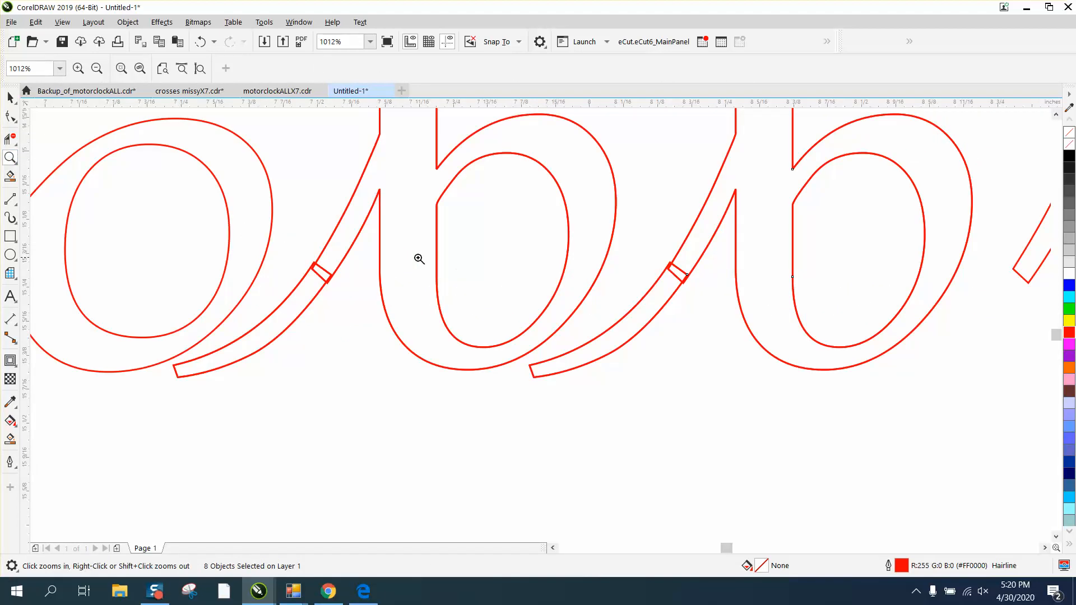
{"action": "scroll", "coordinate": [334, 266], "scroll_direction": "down", "scroll_amount": 2}
{"action": "scroll", "coordinate": [335, 266], "scroll_direction": "down", "scroll_amount": 4}
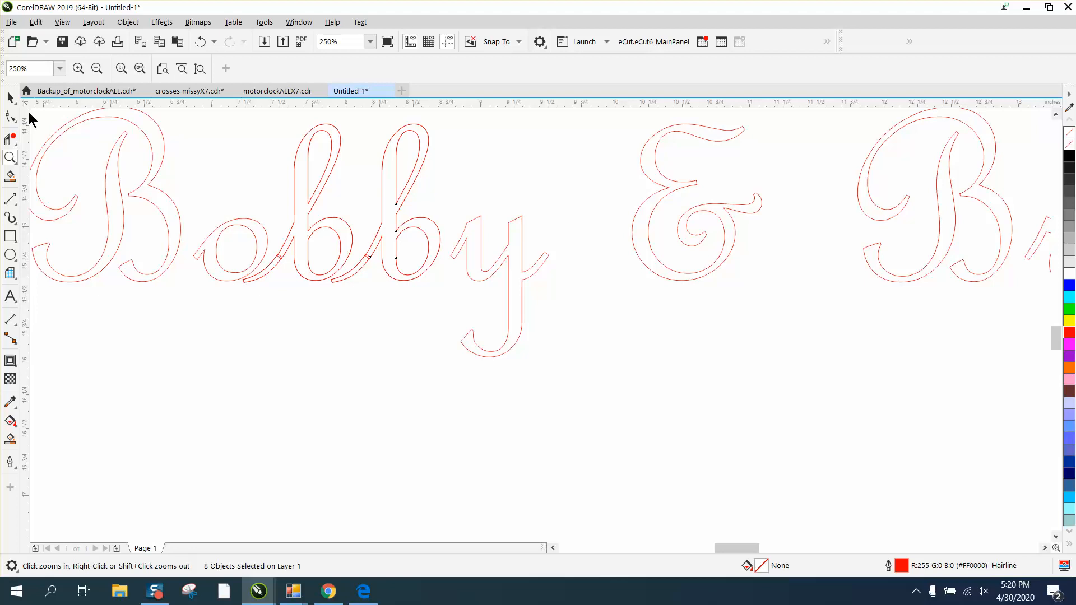
{"action": "left_click", "coordinate": [10, 97]}
{"action": "scroll", "coordinate": [291, 365], "scroll_direction": "down", "scroll_amount": 2}
{"action": "left_click_drag", "start_coordinate": [143, 223], "coordinate": [939, 410]}
{"action": "left_click", "coordinate": [390, 68]}
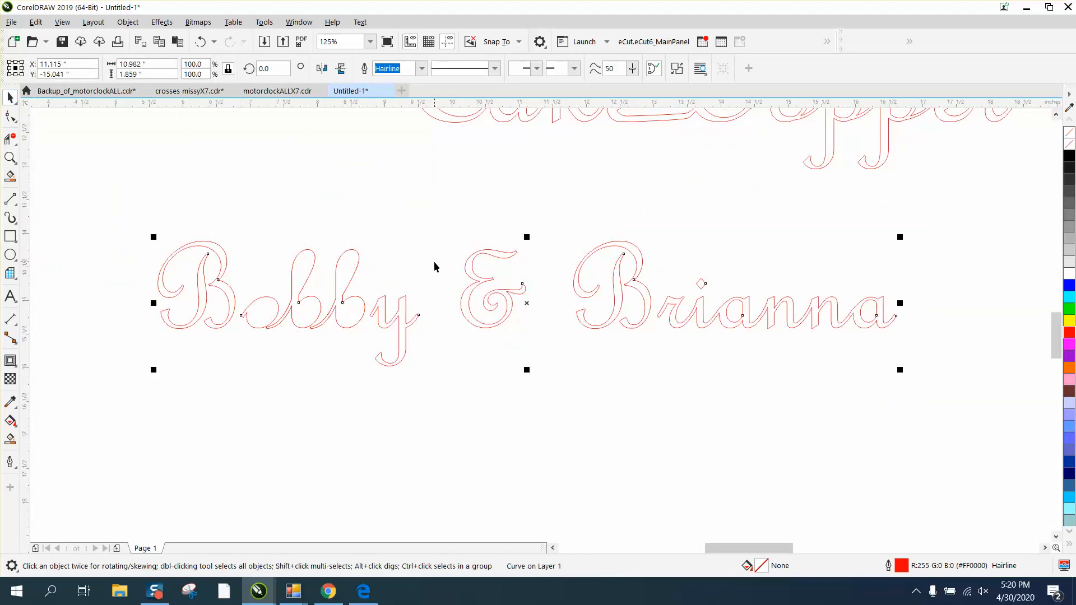
{"action": "left_click", "coordinate": [200, 41]}
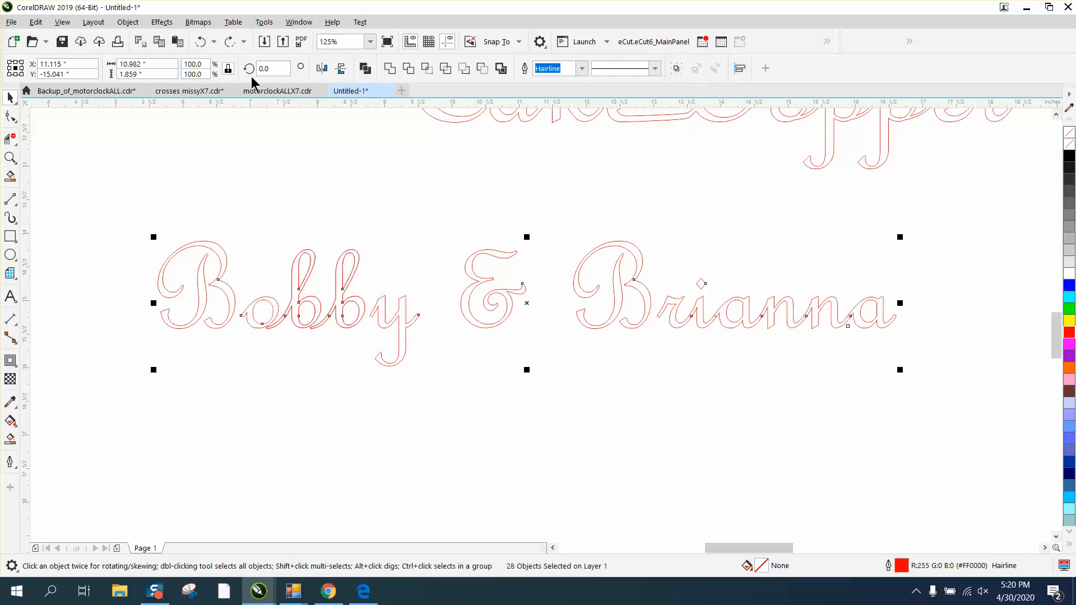
{"action": "left_click", "coordinate": [423, 188]}
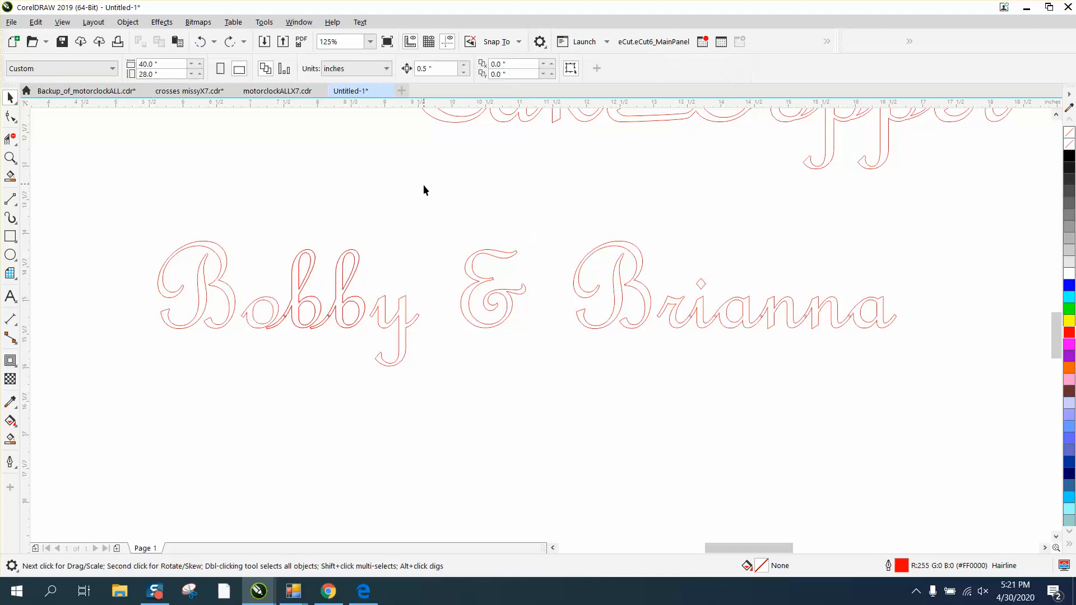
Move the o's outer outline below the name by 0.5 inch and delete the duplicate outer outline of the first b.
{"action": "left_click", "coordinate": [269, 310]}
{"action": "key", "text": "Down"}
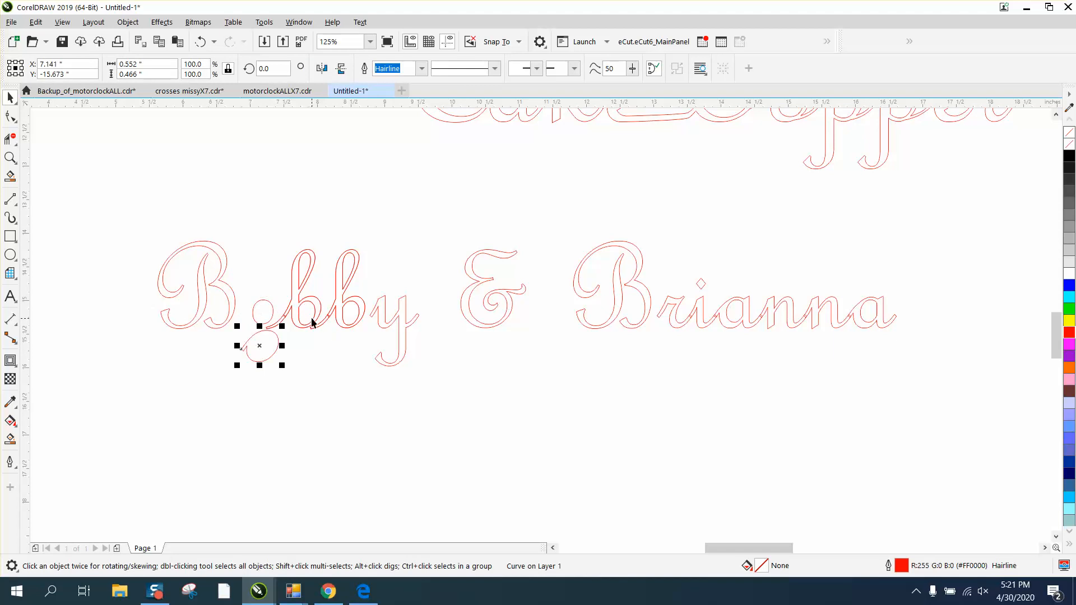
{"action": "left_click", "coordinate": [305, 316]}
{"action": "key", "text": "Down"}
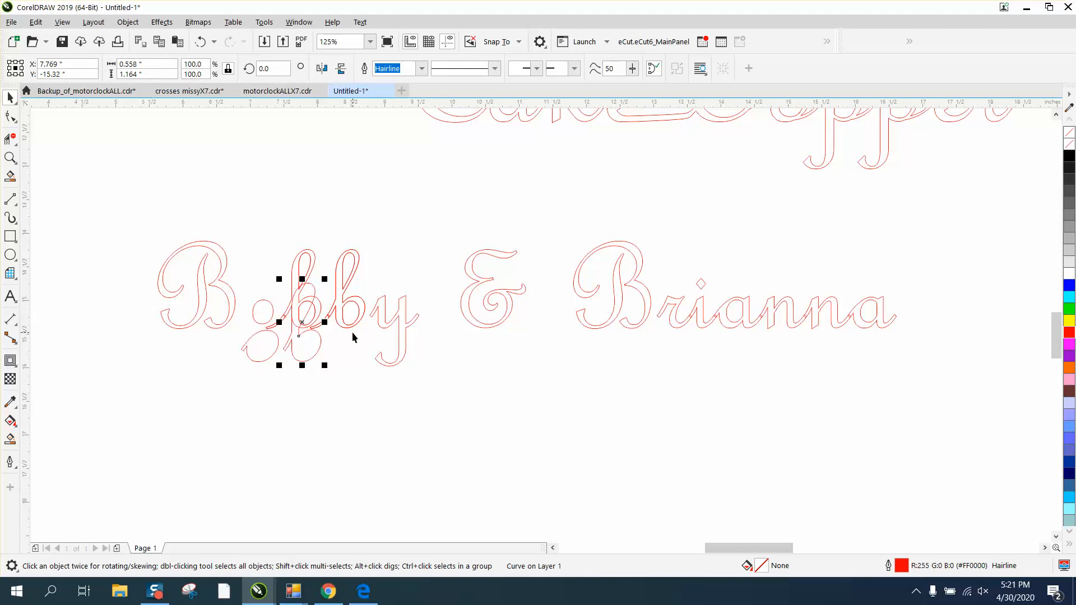
{"action": "key", "text": "Down"}
{"action": "key", "text": "Down"}
{"action": "key", "text": "Delete"}
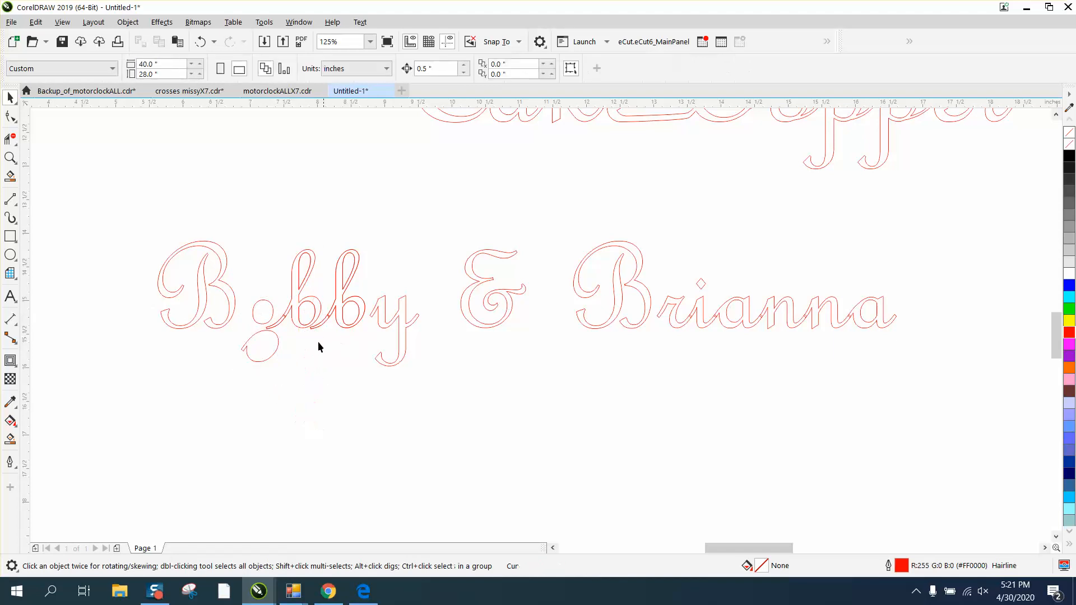
Raise the first b's remaining outer outline by 0.5 inch and move one copy of its bowl counter 1 inch below the name.
{"action": "left_click", "coordinate": [307, 322]}
{"action": "key", "text": "F10"}
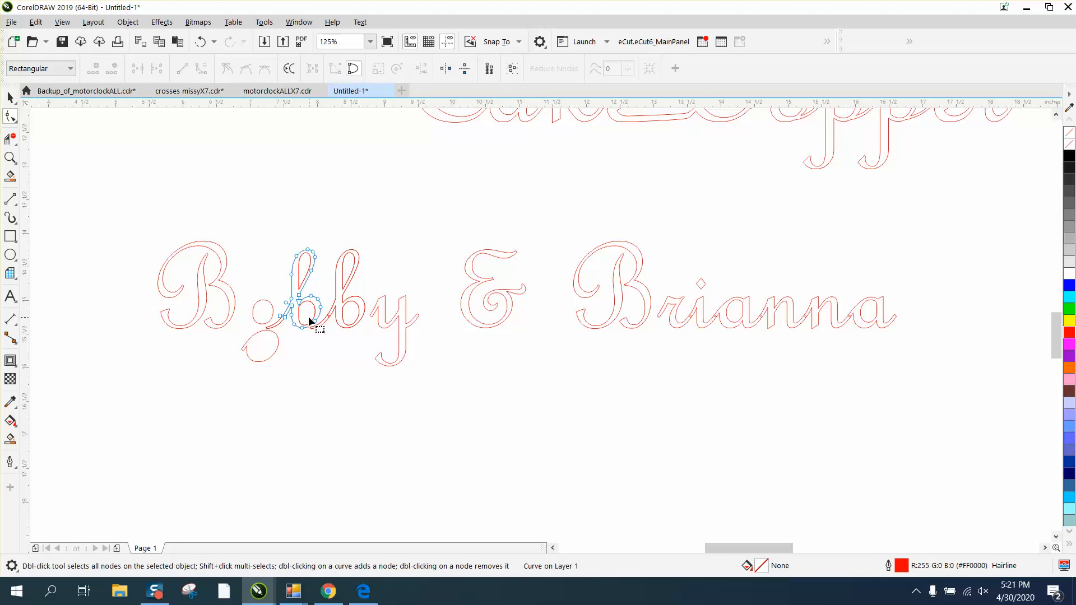
{"action": "left_click", "coordinate": [9, 97]}
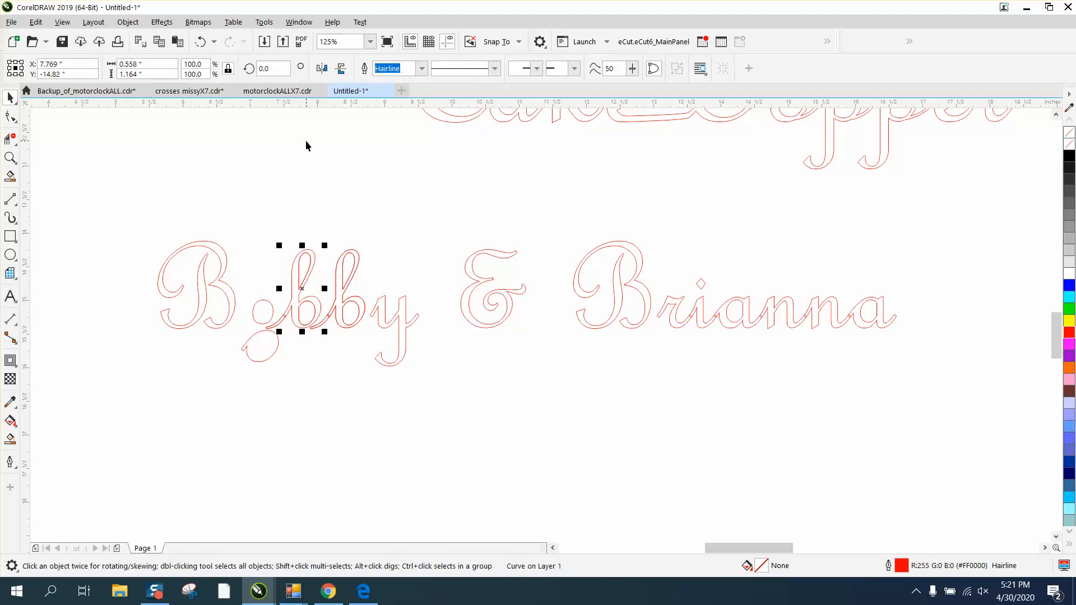
{"action": "left_click", "coordinate": [314, 312]}
{"action": "key", "text": "Up"}
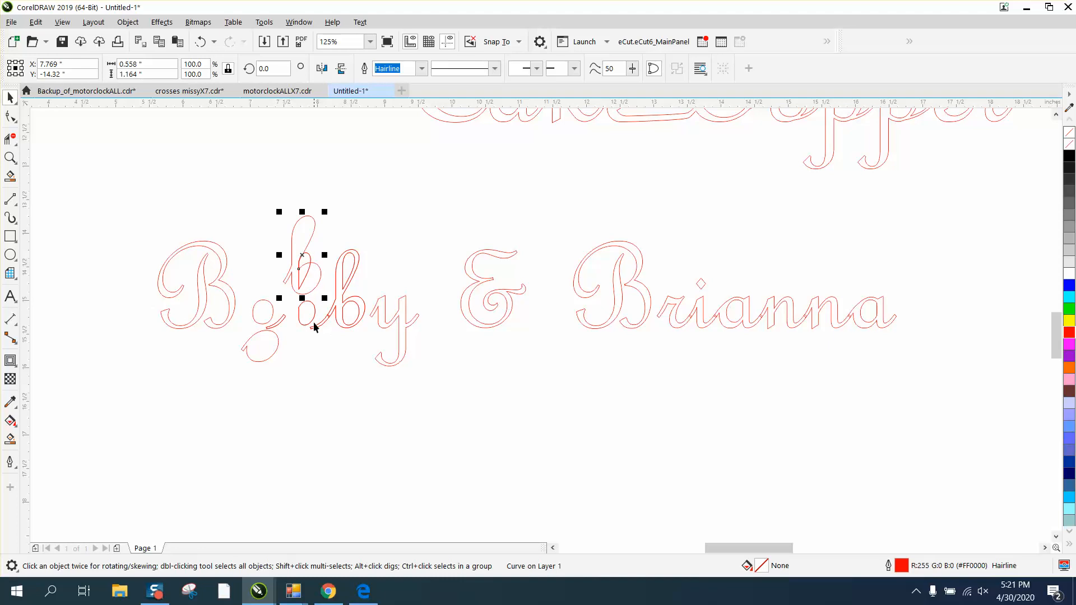
{"action": "left_click", "coordinate": [315, 315]}
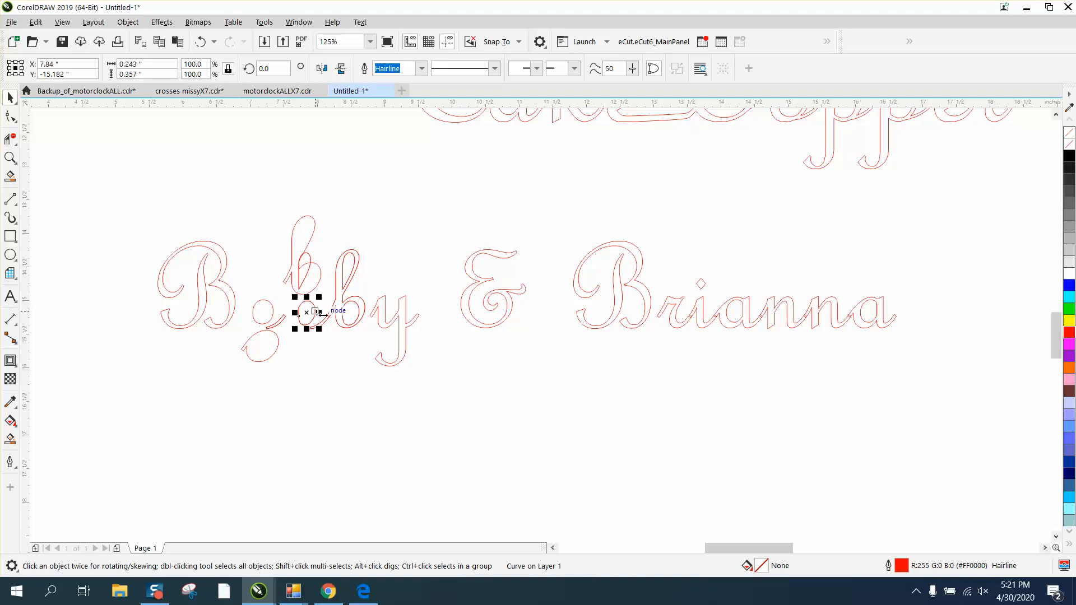
{"action": "key", "text": "Down"}
{"action": "key", "text": "Down"}
Raise the o's outer outline by 1 inch, and move the o's counter and the first b's remaining bowl counter down 1 inch.
{"action": "left_click", "coordinate": [277, 341]}
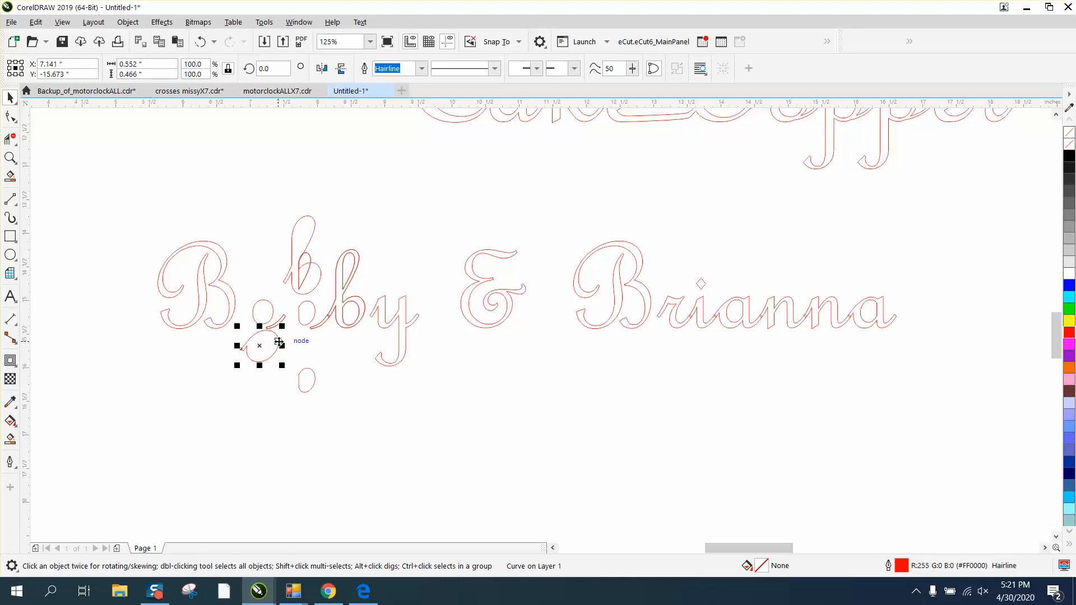
{"action": "key", "text": "Up"}
{"action": "key", "text": "Up"}
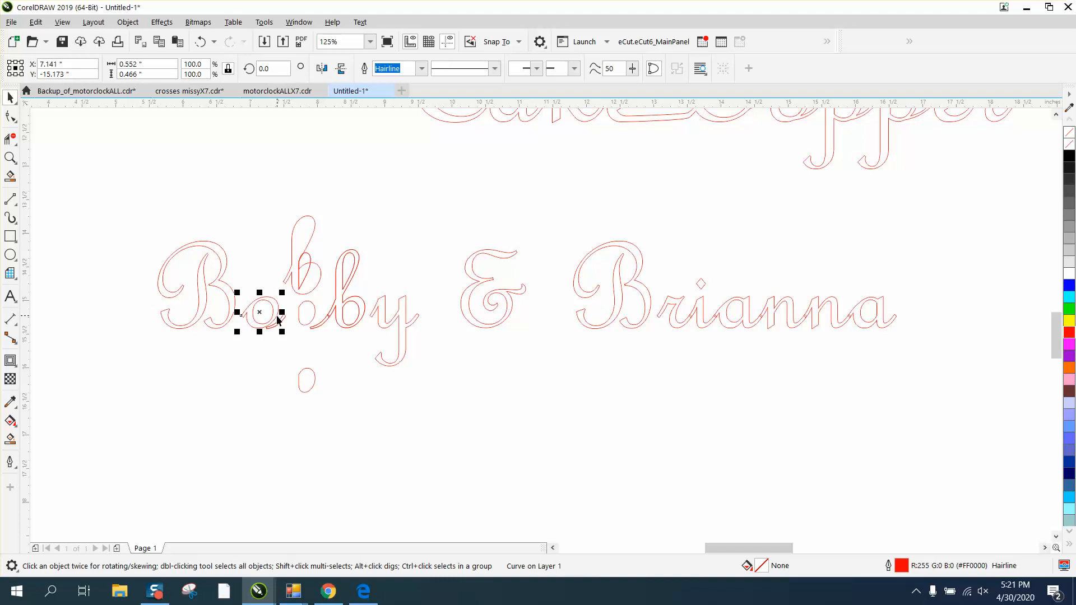
{"action": "key", "text": "Down"}
{"action": "key", "text": "Down"}
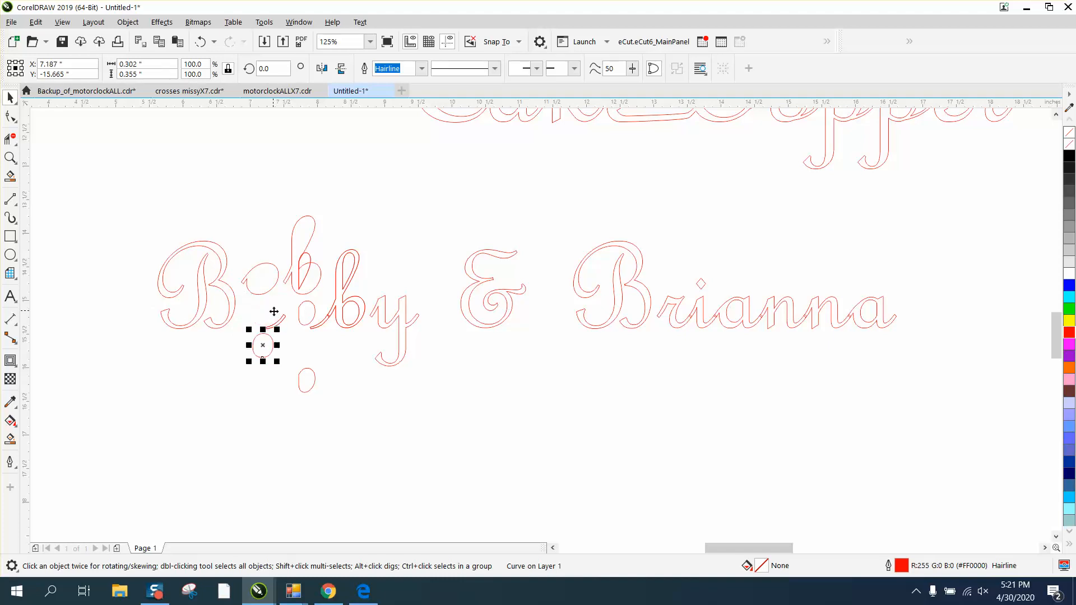
{"action": "left_click", "coordinate": [312, 313]}
{"action": "key", "text": "Down"}
{"action": "key", "text": "Down"}
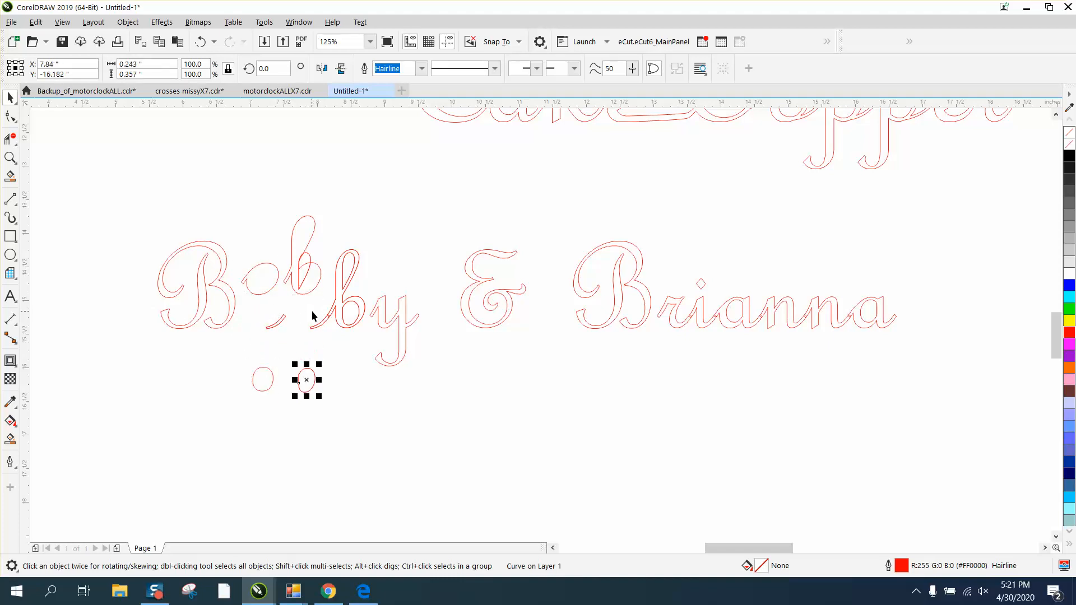
Return the raised outer outlines of the o and first b to the name, and put the b's upper loop counters back inside its outline.
{"action": "left_click_drag", "start_coordinate": [229, 200], "coordinate": [329, 301]}
{"action": "left_click", "coordinate": [319, 288]}
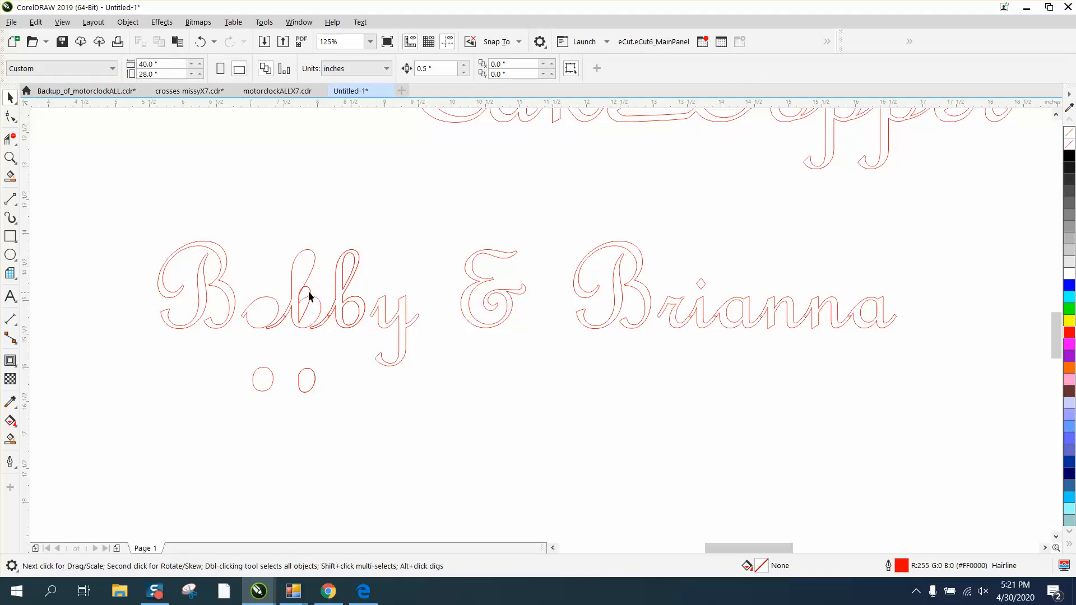
{"action": "left_click", "coordinate": [309, 295]}
{"action": "key", "text": "Up"}
{"action": "key", "text": "Up"}
{"action": "key", "text": "Up"}
{"action": "key", "text": "Up"}
{"action": "key", "text": "Up"}
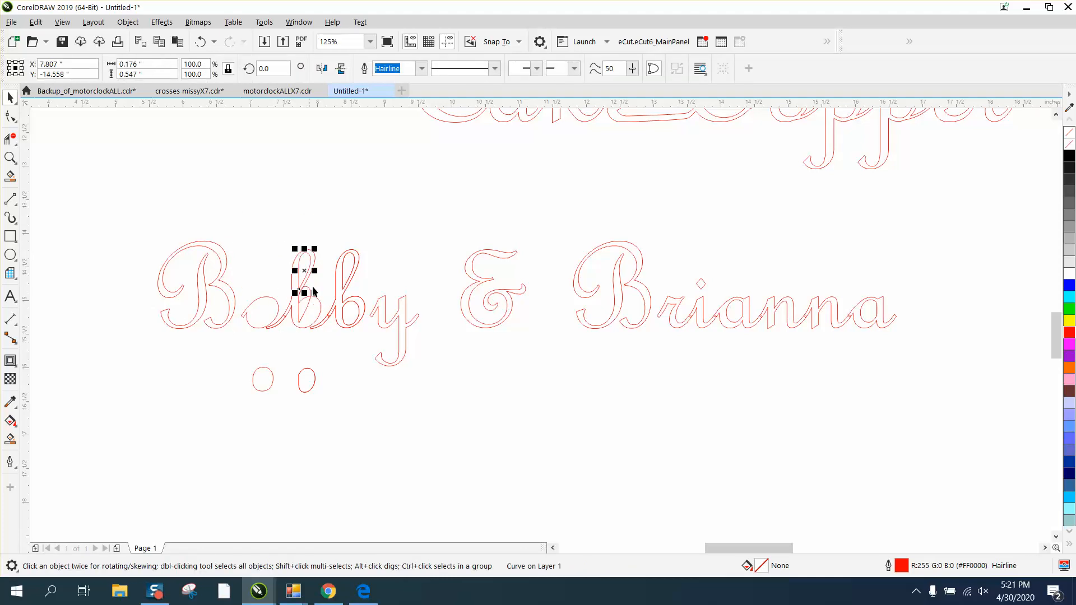
{"action": "left_click", "coordinate": [324, 286]}
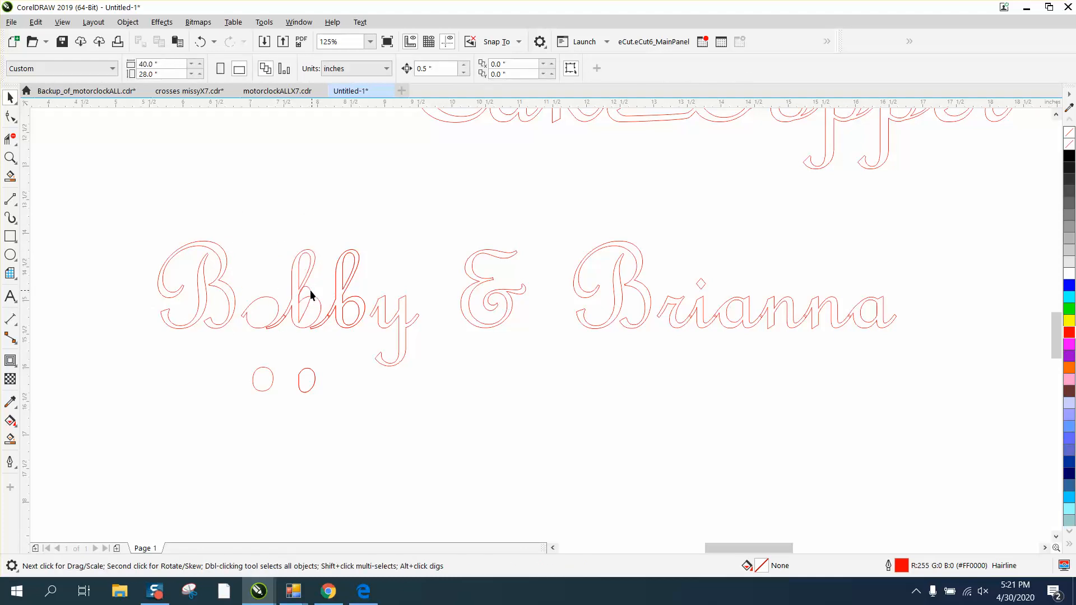
{"action": "left_click", "coordinate": [312, 294]}
{"action": "left_click", "coordinate": [325, 284]}
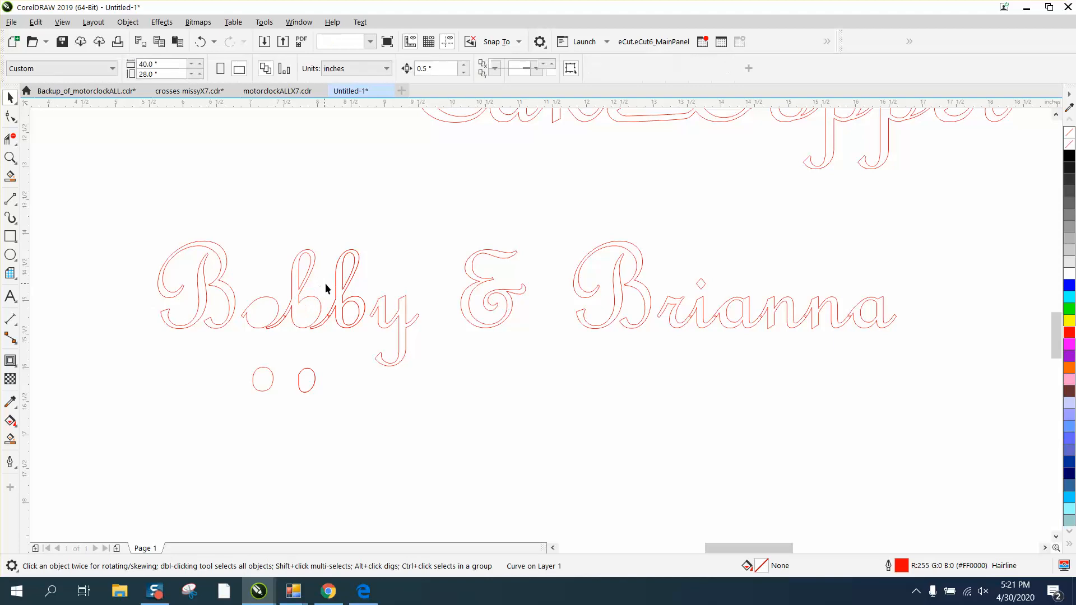
Delete the second b's duplicate outer outline and move its bowl counter 1 inch below the name.
{"action": "left_click", "coordinate": [351, 306]}
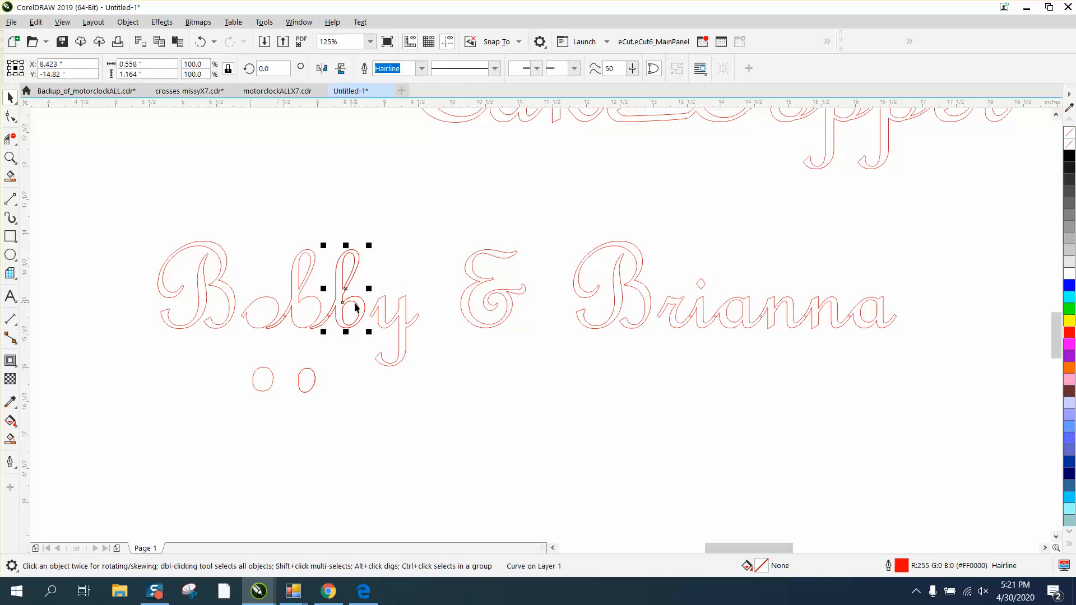
{"action": "key", "text": "Up"}
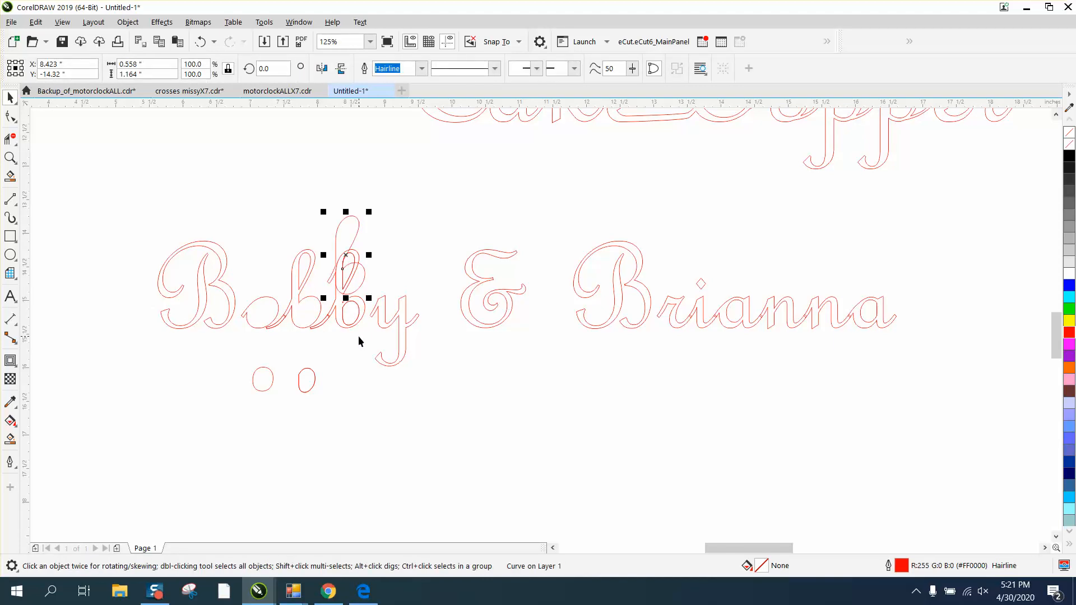
{"action": "left_click", "coordinate": [360, 334]}
{"action": "left_click", "coordinate": [358, 308]}
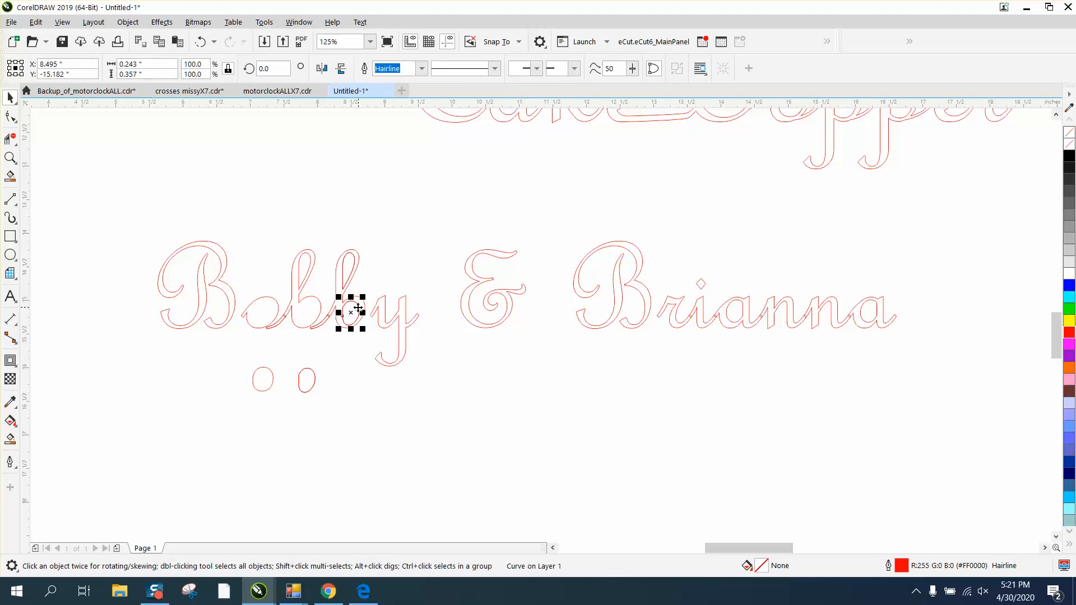
{"action": "key", "text": "KP_Add"}
{"action": "key", "text": "Down"}
{"action": "key", "text": "Down"}
{"action": "left_click", "coordinate": [360, 310]}
{"action": "left_click", "coordinate": [364, 311]}
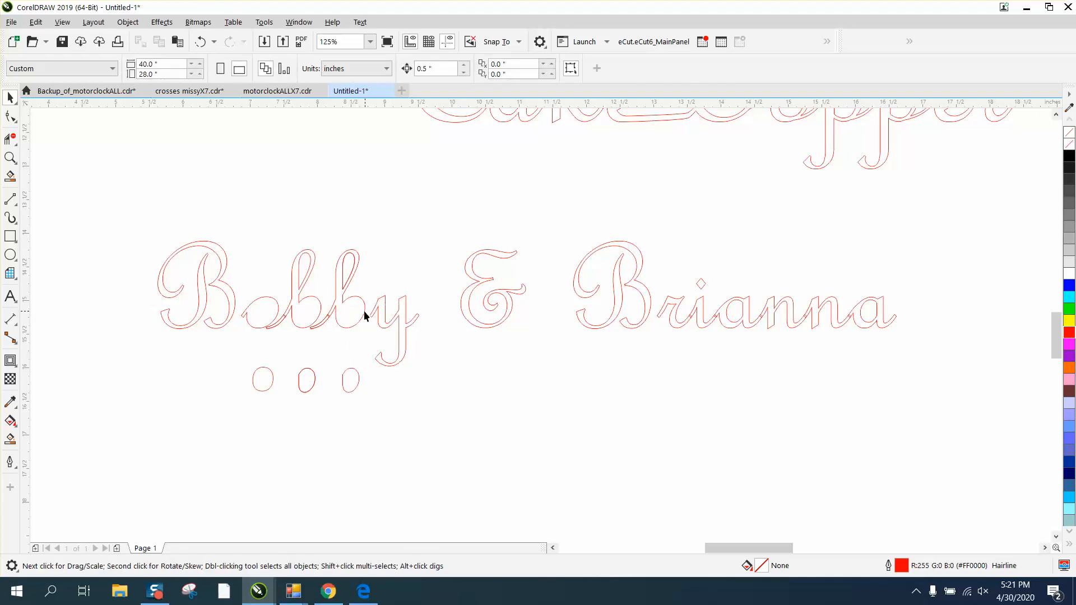
{"action": "left_click", "coordinate": [350, 274]}
{"action": "left_click", "coordinate": [321, 276]}
Break the first a of the second name apart and move its counter 1 inch below the name.
{"action": "left_click", "coordinate": [730, 323]}
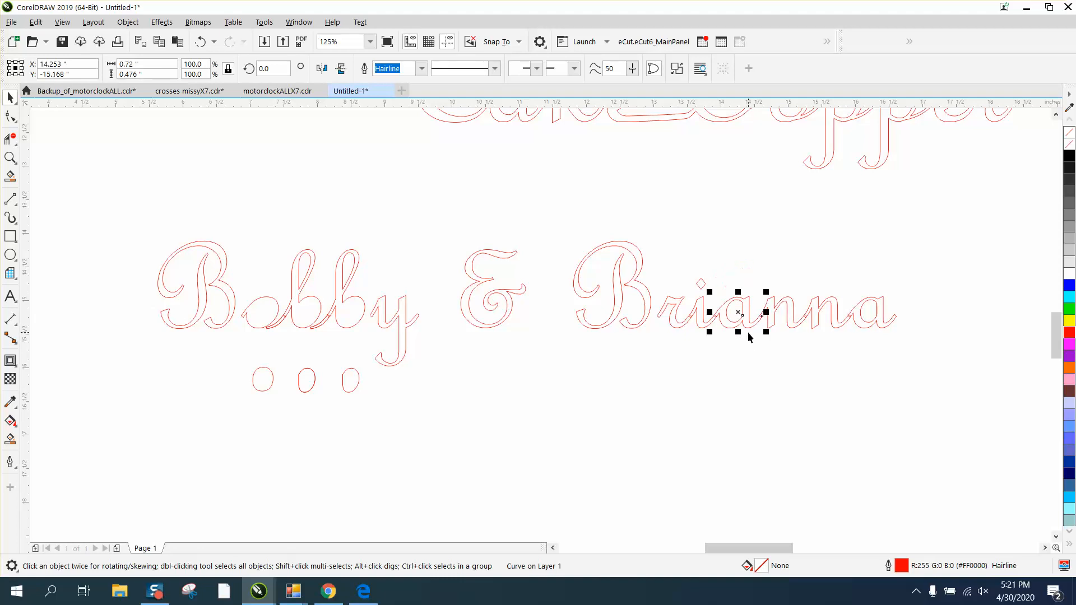
{"action": "left_click", "coordinate": [128, 22]}
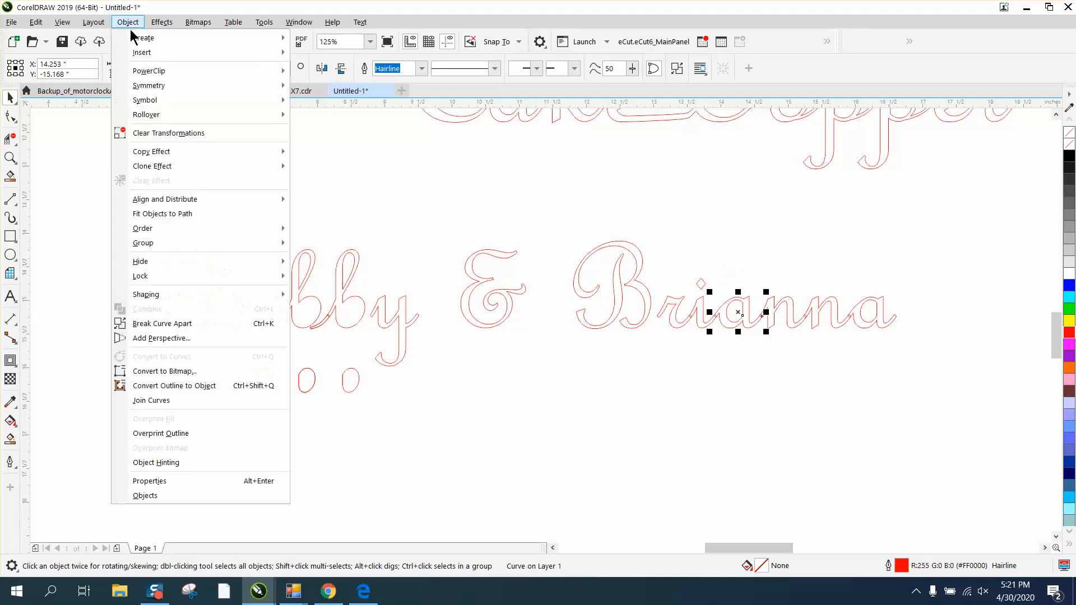
{"action": "left_click", "coordinate": [193, 323]}
{"action": "left_click", "coordinate": [626, 416]}
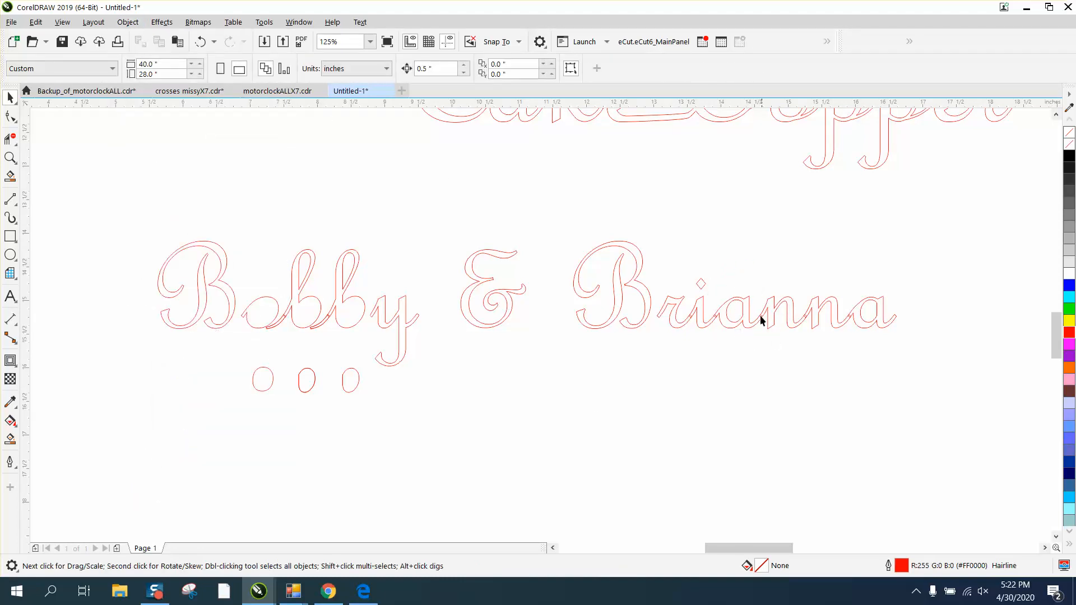
{"action": "left_click", "coordinate": [726, 318]}
{"action": "left_click_drag", "start_coordinate": [727, 317], "coordinate": [728, 383]}
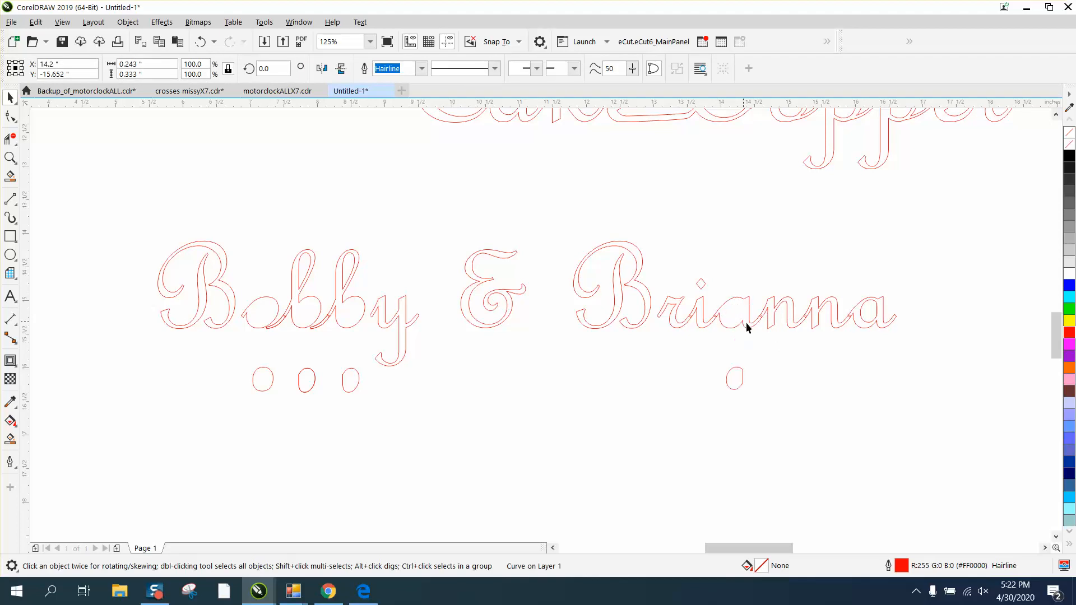
{"action": "left_click", "coordinate": [866, 318]}
{"action": "left_click", "coordinate": [869, 321]}
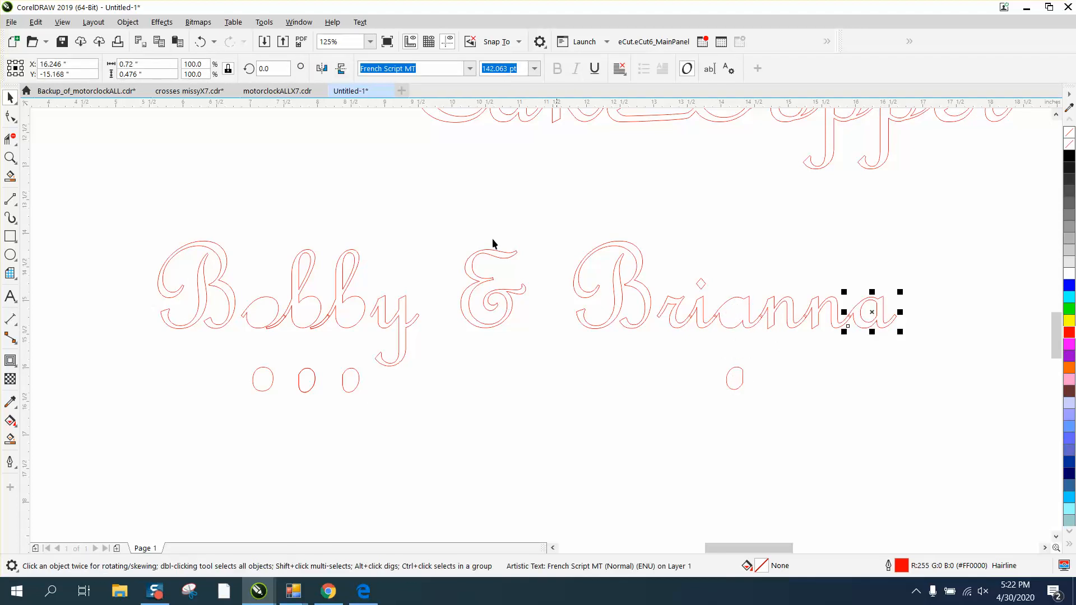
{"action": "left_click", "coordinate": [128, 22]}
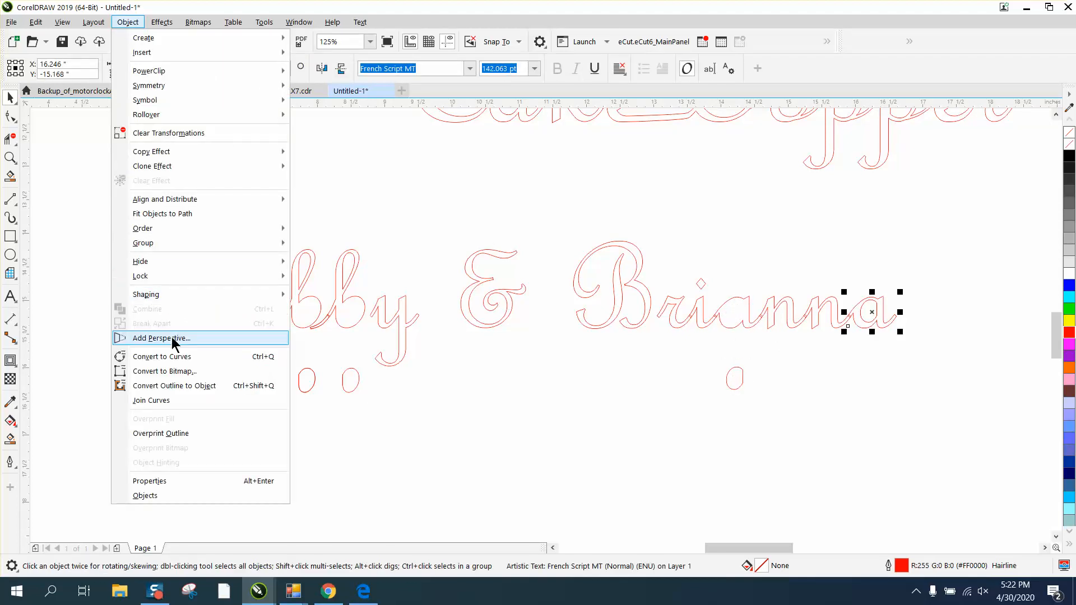
{"action": "left_click", "coordinate": [528, 197]}
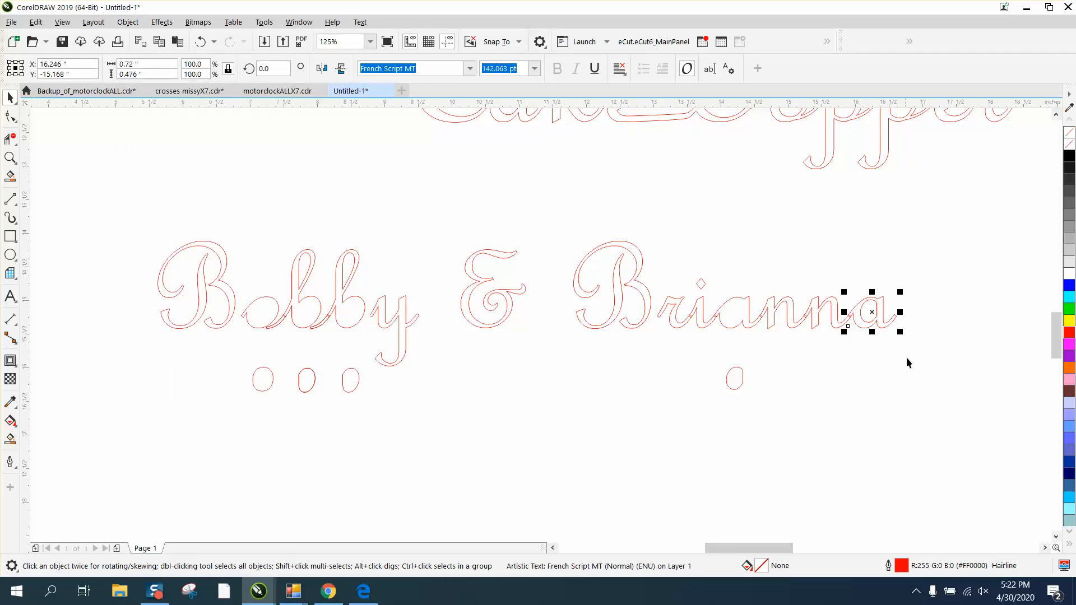
{"action": "left_click", "coordinate": [876, 334]}
{"action": "left_click", "coordinate": [872, 324]}
{"action": "key", "text": "Down"}
{"action": "key", "text": "Down"}
{"action": "key", "text": "Down"}
{"action": "key", "text": "Down"}
{"action": "key", "text": "Down"}
{"action": "key", "text": "Up"}
{"action": "key", "text": "Up"}
{"action": "key", "text": "Up"}
{"action": "key", "text": "Up"}
{"action": "key", "text": "Up"}
Convert the last a of the second name from text to curves and break it apart.
{"action": "left_click", "coordinate": [128, 22]}
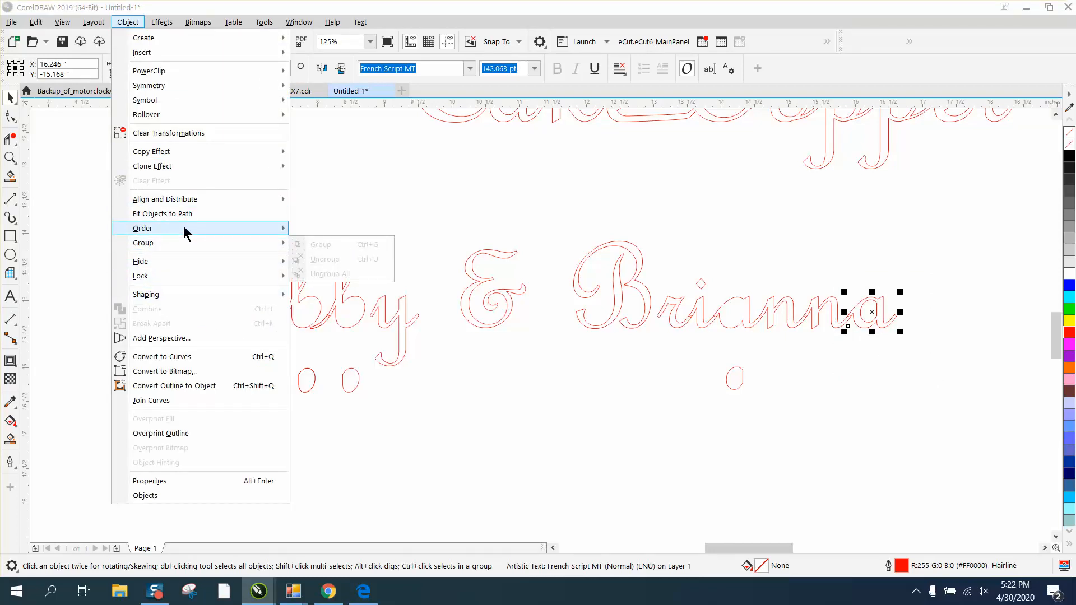
{"action": "mouse_move", "coordinate": [183, 226]}
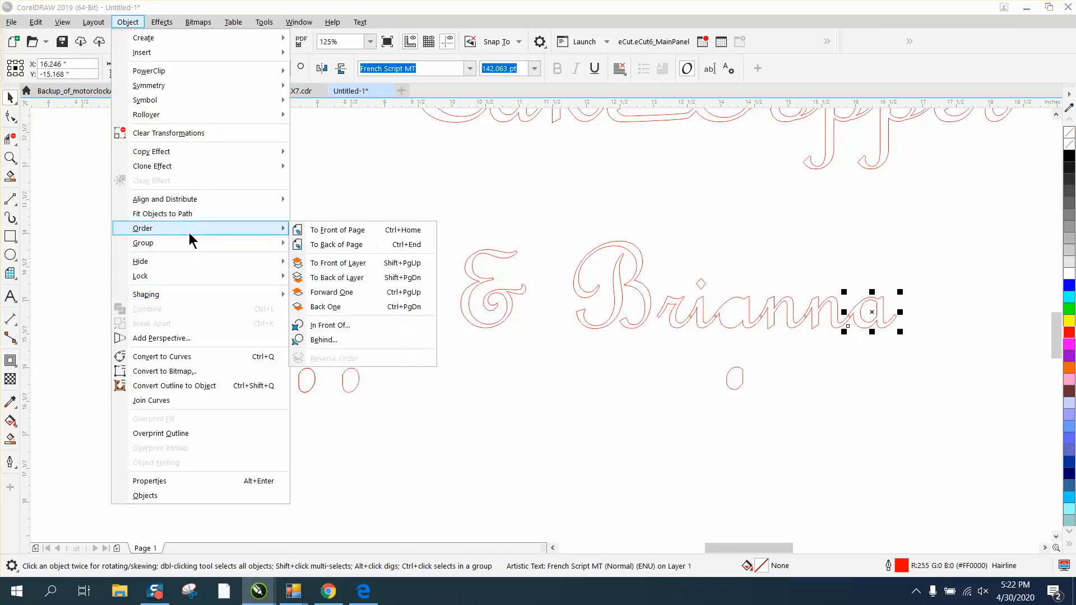
{"action": "left_click", "coordinate": [185, 357]}
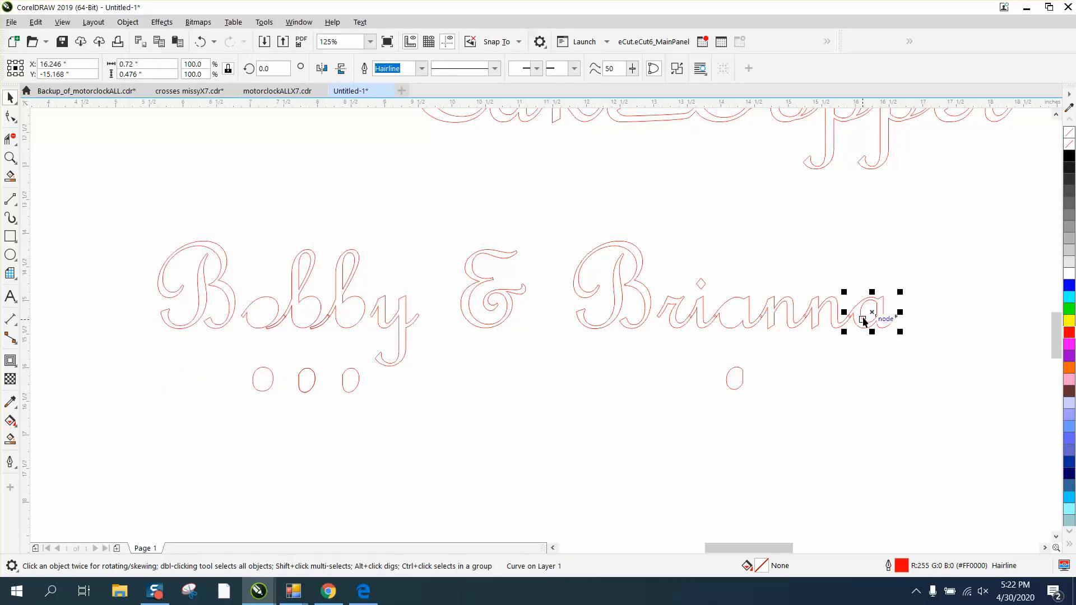
{"action": "left_click", "coordinate": [128, 22]}
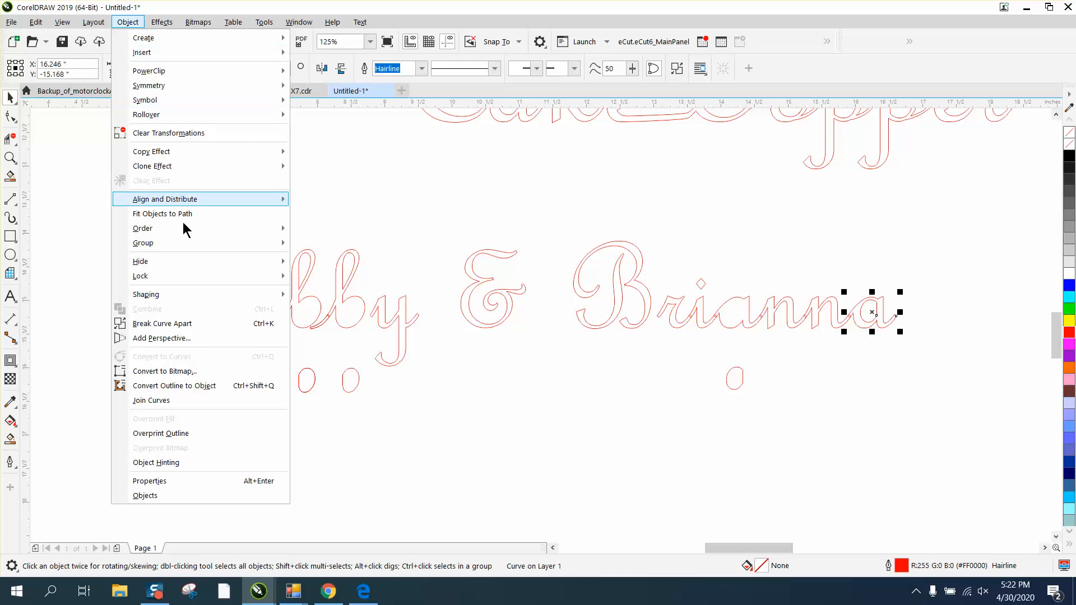
{"action": "left_click", "coordinate": [193, 322]}
{"action": "left_click", "coordinate": [891, 318]}
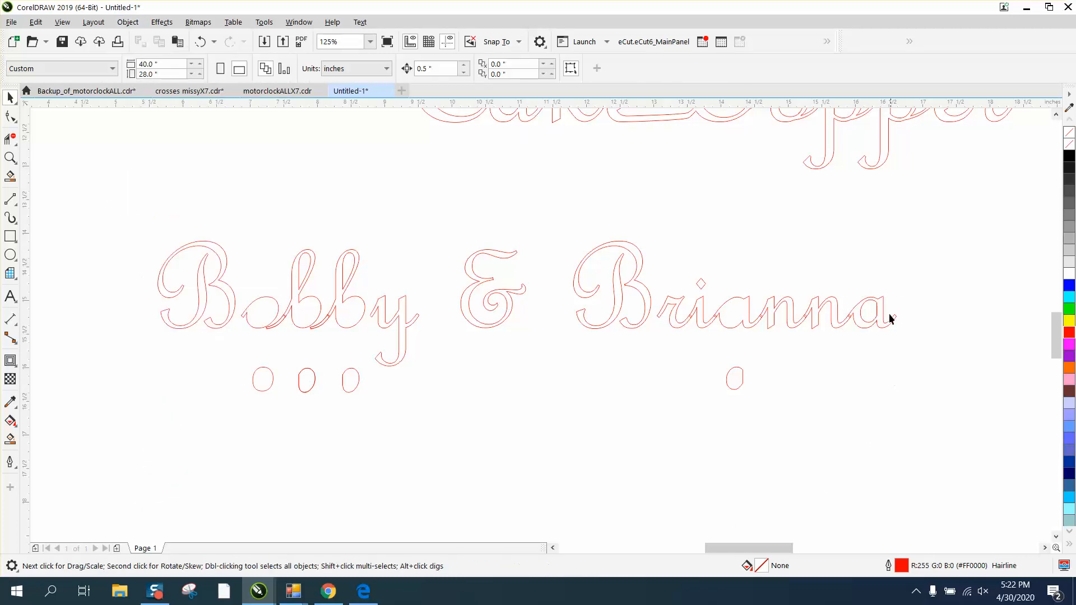
Move the last a's counter 1 inch below the name, raising its outer outline 0.5 inch to reach the counter and returning it.
{"action": "left_click", "coordinate": [876, 311]}
{"action": "key", "text": "Up"}
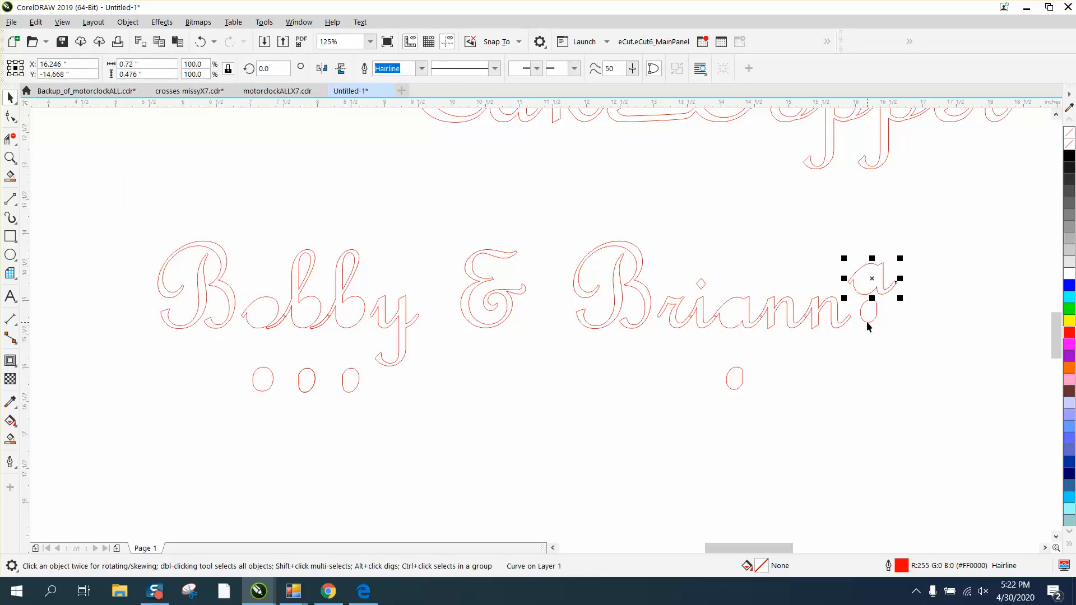
{"action": "left_click", "coordinate": [867, 320]}
{"action": "key", "text": "Down"}
{"action": "left_click", "coordinate": [862, 287]}
{"action": "key", "text": "Down"}
{"action": "left_click", "coordinate": [872, 348]}
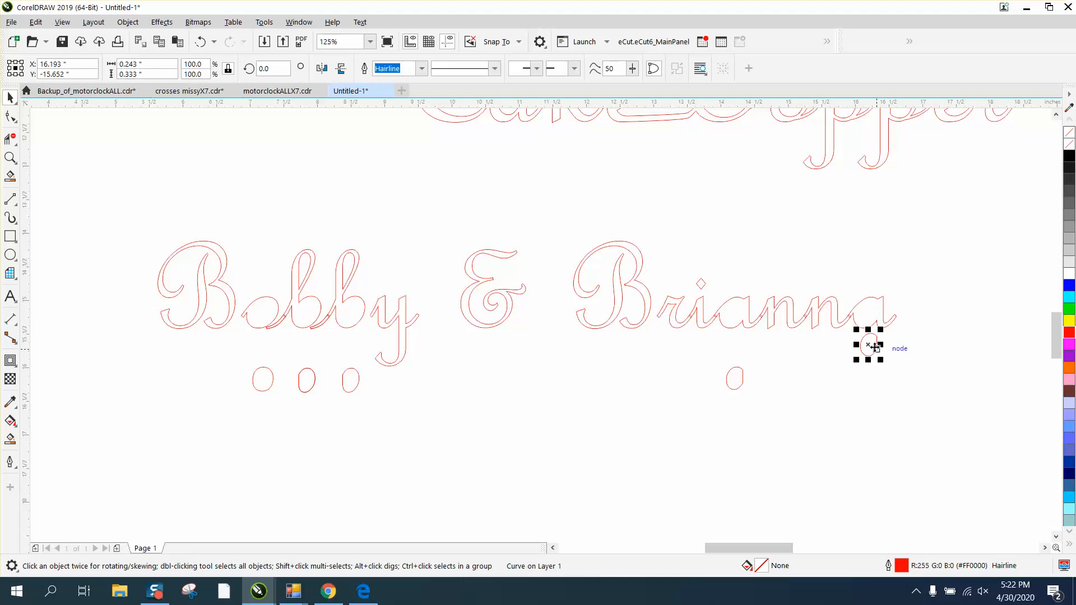
{"action": "key", "text": "Down"}
Try to weld both names and the ampersand with the b's upper loop counters included, and undo the weld.
{"action": "left_click_drag", "start_coordinate": [118, 218], "coordinate": [135, 256]}
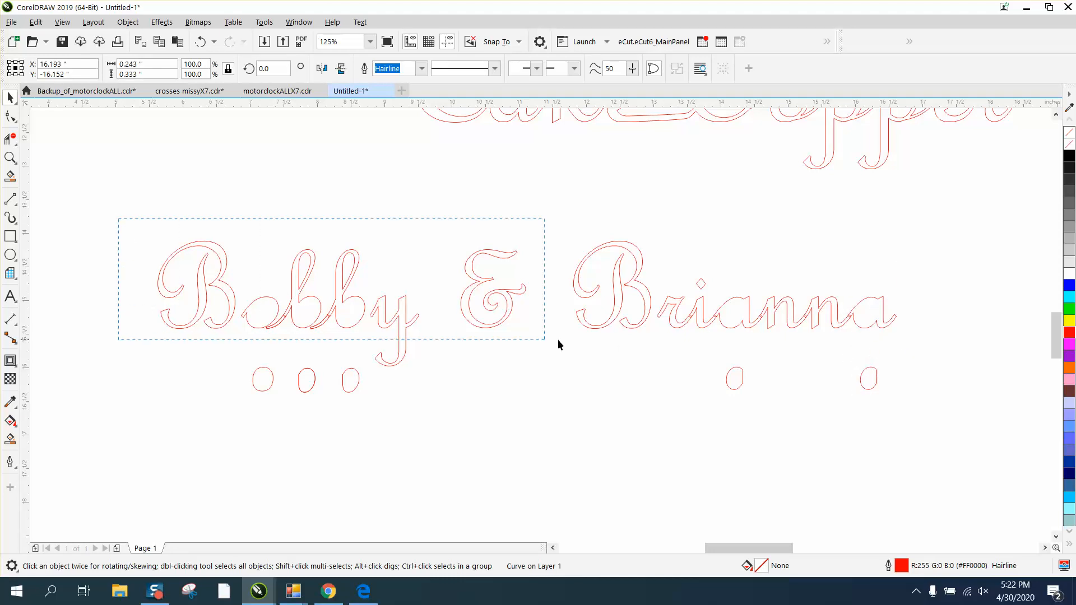
{"action": "left_click_drag", "start_coordinate": [558, 344], "coordinate": [955, 347]}
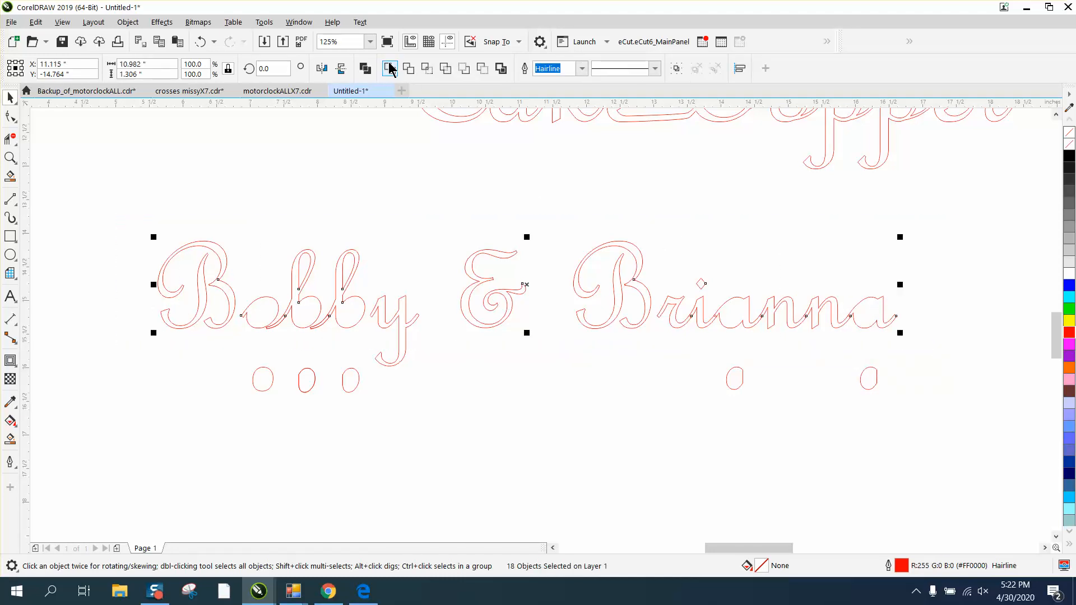
{"action": "left_click", "coordinate": [389, 68]}
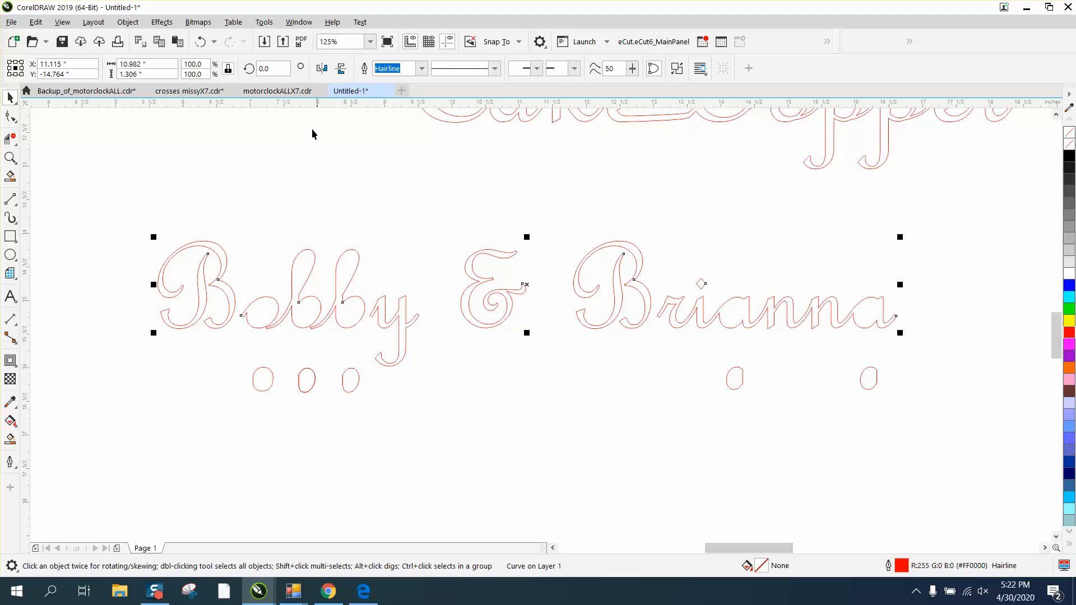
{"action": "left_click", "coordinate": [200, 42]}
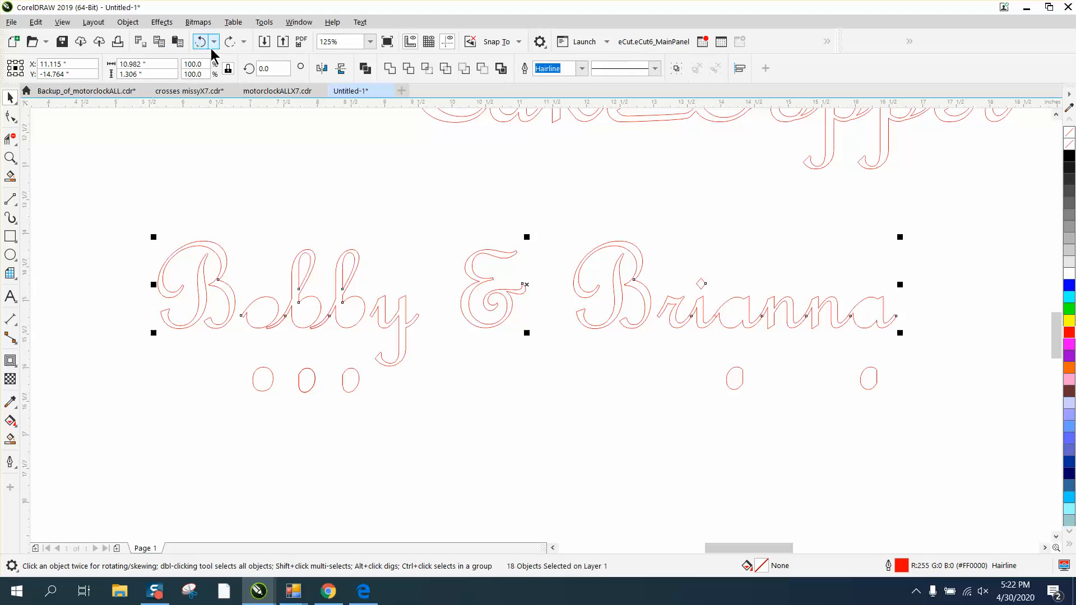
Raise the first b's upper loop counter 1 inch and the second b's 1.5 inches above the name.
{"action": "left_click", "coordinate": [341, 150]}
{"action": "left_click", "coordinate": [306, 256]}
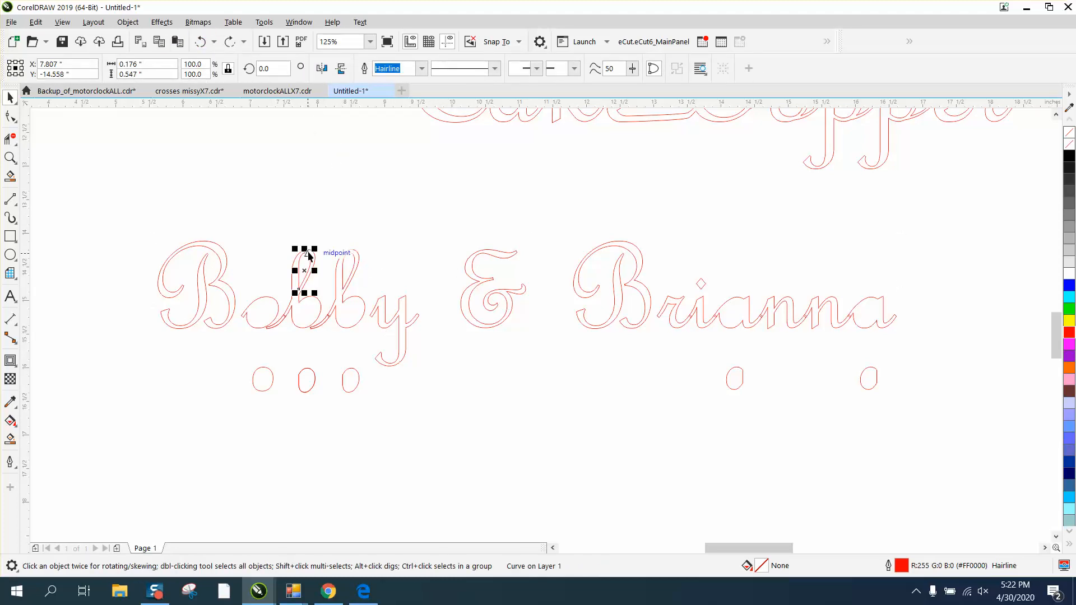
{"action": "key", "text": "Up"}
{"action": "key", "text": "Up"}
{"action": "key", "text": "Up"}
{"action": "key", "text": "Up"}
{"action": "key", "text": "Up"}
{"action": "key", "text": "Up"}
{"action": "key", "text": "Up"}
{"action": "key", "text": "Up"}
{"action": "key", "text": "Up"}
{"action": "key", "text": "Up"}
{"action": "left_click", "coordinate": [350, 253]}
{"action": "key", "text": "Up"}
{"action": "key", "text": "Up"}
{"action": "key", "text": "Up"}
{"action": "key", "text": "Up"}
{"action": "key", "text": "Up"}
{"action": "key", "text": "Up"}
{"action": "key", "text": "Up"}
{"action": "key", "text": "Up"}
{"action": "key", "text": "Up"}
{"action": "key", "text": "Up"}
{"action": "key", "text": "Up"}
{"action": "key", "text": "Up"}
{"action": "key", "text": "Up"}
{"action": "key", "text": "Up"}
{"action": "key", "text": "Up"}
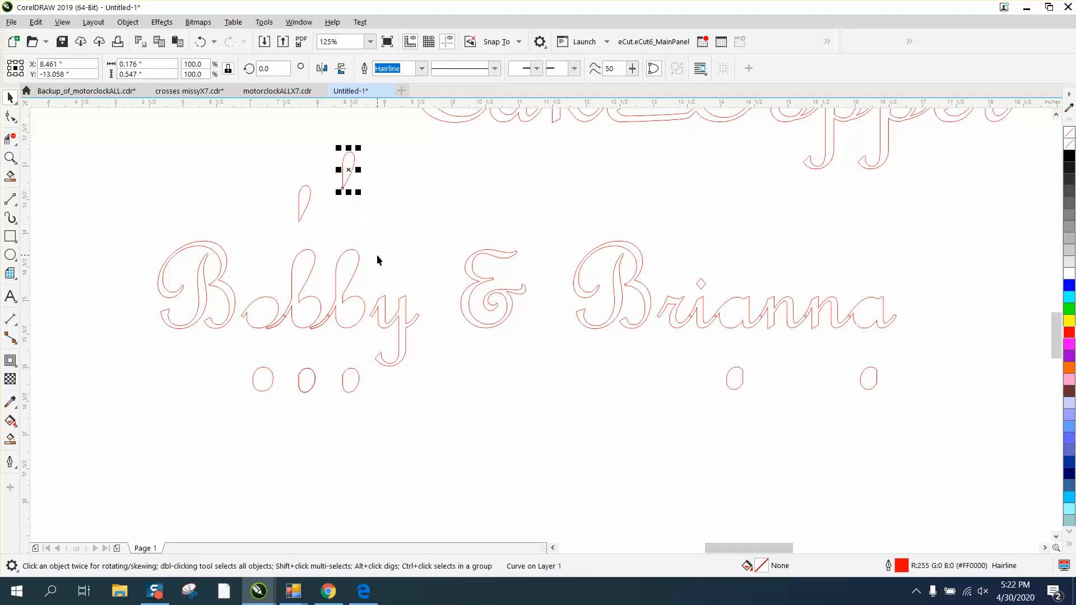
Weld the letter outlines of both names and the ampersand, leaving out all the separated counters.
{"action": "left_click_drag", "start_coordinate": [127, 215], "coordinate": [347, 319]}
{"action": "left_click_drag", "start_coordinate": [887, 368], "coordinate": [925, 373]}
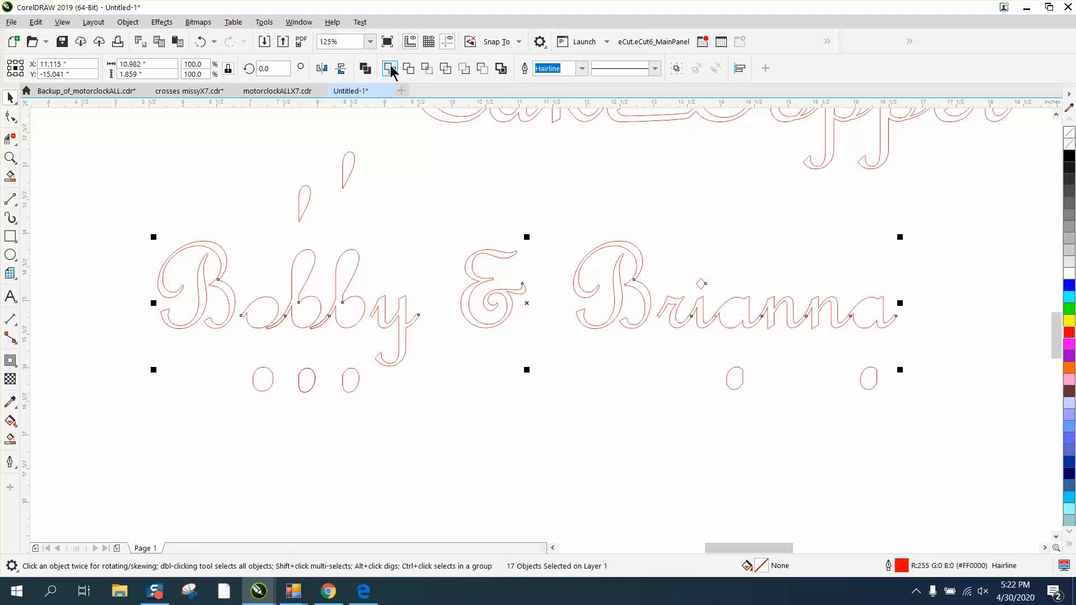
{"action": "left_click", "coordinate": [344, 147]}
Return both upper loop counters to their b's, lowering the second b's 1.5 inches and the first b's 1 inch.
{"action": "left_click", "coordinate": [347, 163]}
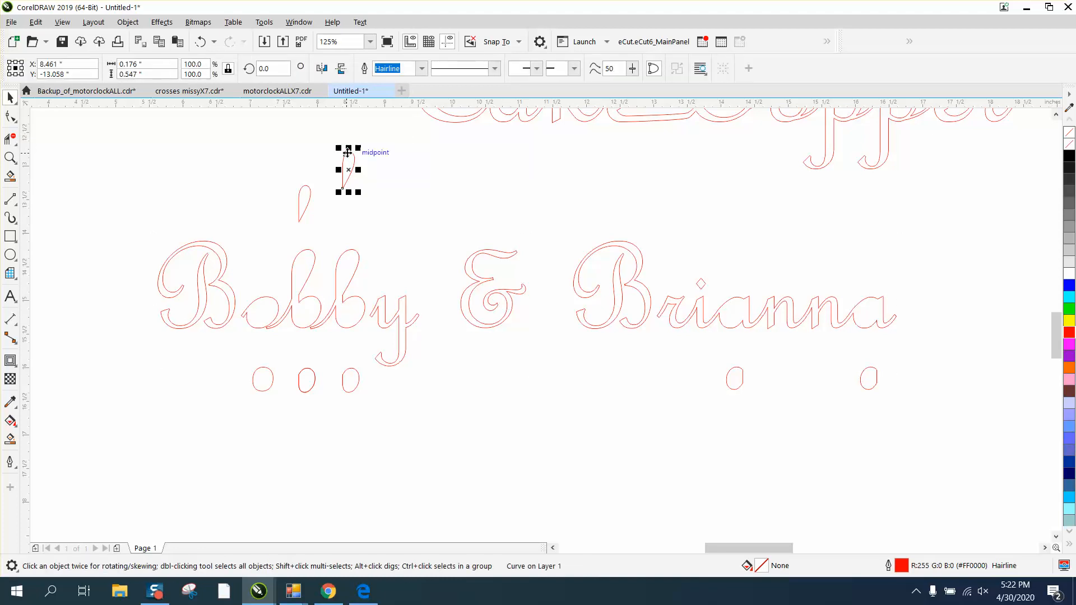
{"action": "key", "text": "Down"}
{"action": "key", "text": "Down"}
{"action": "key", "text": "Down"}
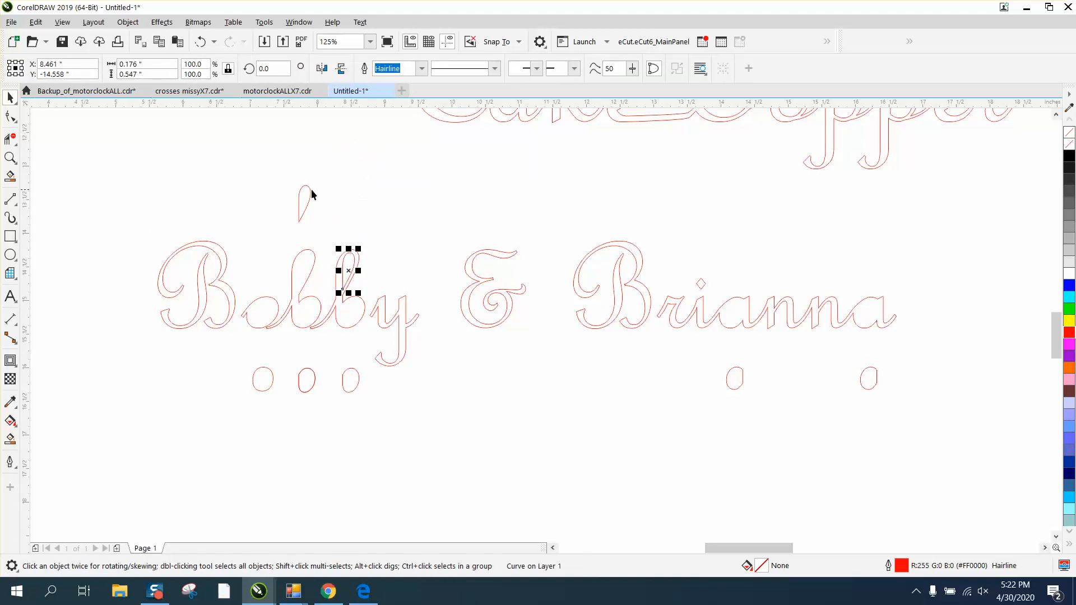
{"action": "left_click", "coordinate": [309, 192]}
{"action": "key", "text": "Down"}
{"action": "key", "text": "Down"}
{"action": "key", "text": "Down"}
Move one of the first b's bowl counters up 1 inch into the welded name and delete its duplicate below.
{"action": "left_click_drag", "start_coordinate": [217, 353], "coordinate": [383, 401]}
{"action": "left_click", "coordinate": [308, 410]}
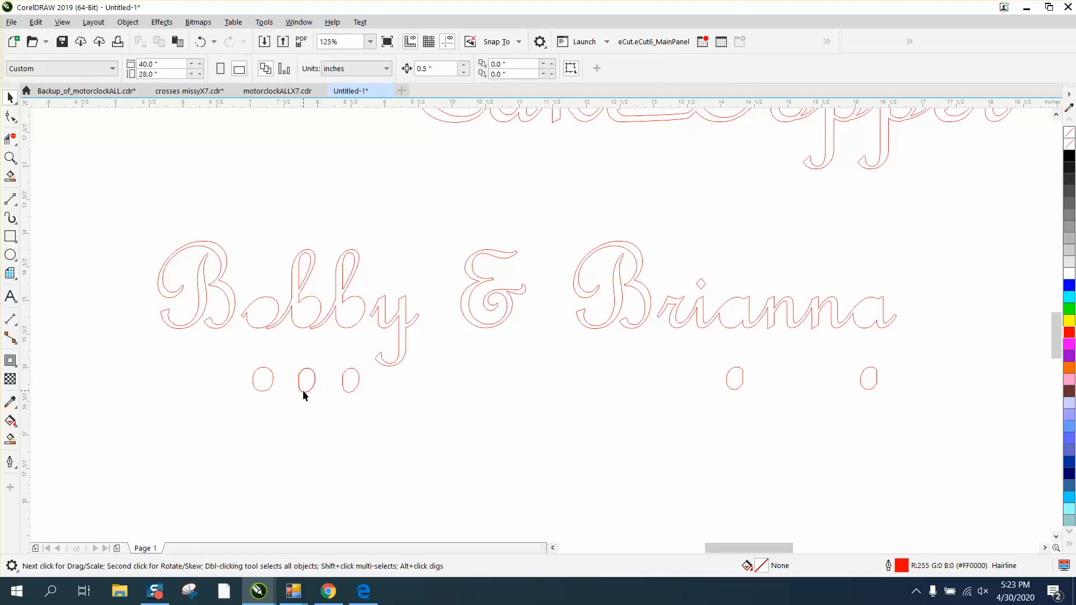
{"action": "left_click", "coordinate": [304, 391]}
{"action": "key", "text": "Up"}
{"action": "key", "text": "Up"}
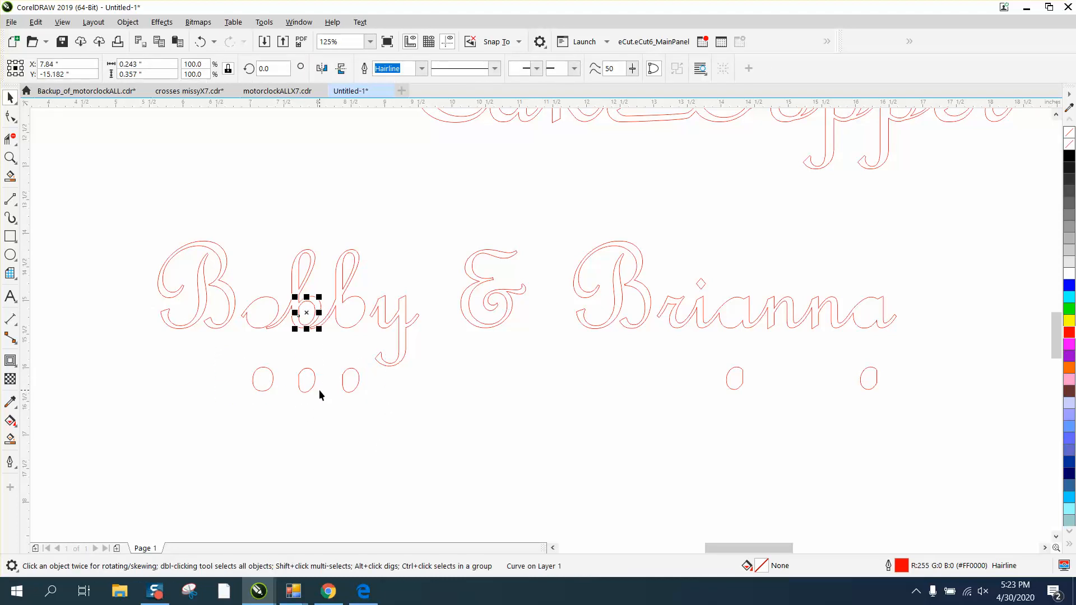
{"action": "key", "text": "Down"}
{"action": "key", "text": "Down"}
{"action": "key", "text": "Delete"}
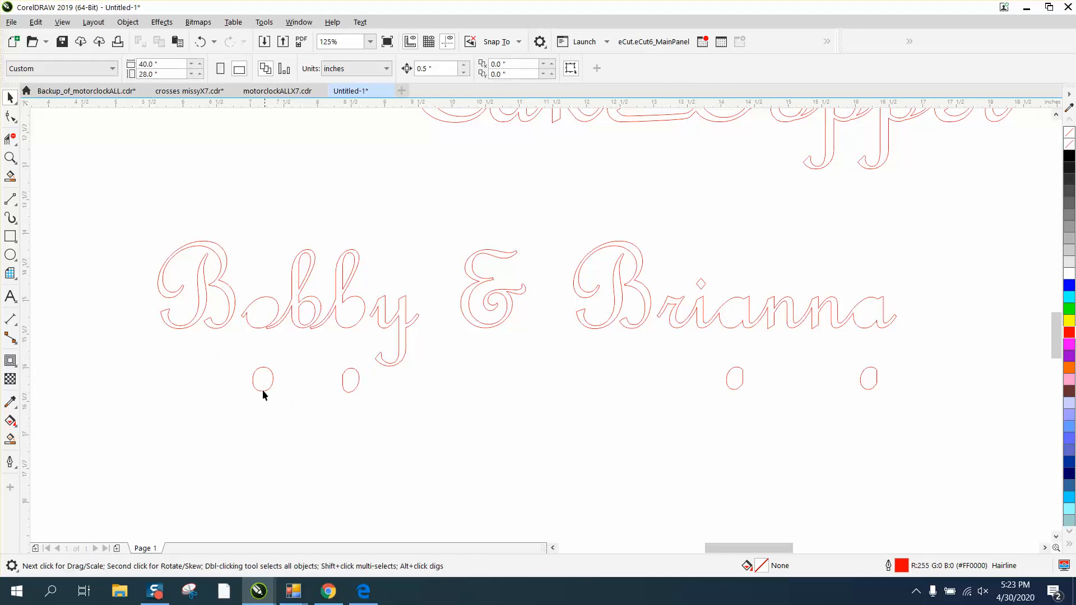
Move the o's counter and the second b's bowl counter up 1 inch into the welded name.
{"action": "left_click_drag", "start_coordinate": [346, 399], "coordinate": [383, 400]}
{"action": "key", "text": "Up"}
{"action": "key", "text": "Up"}
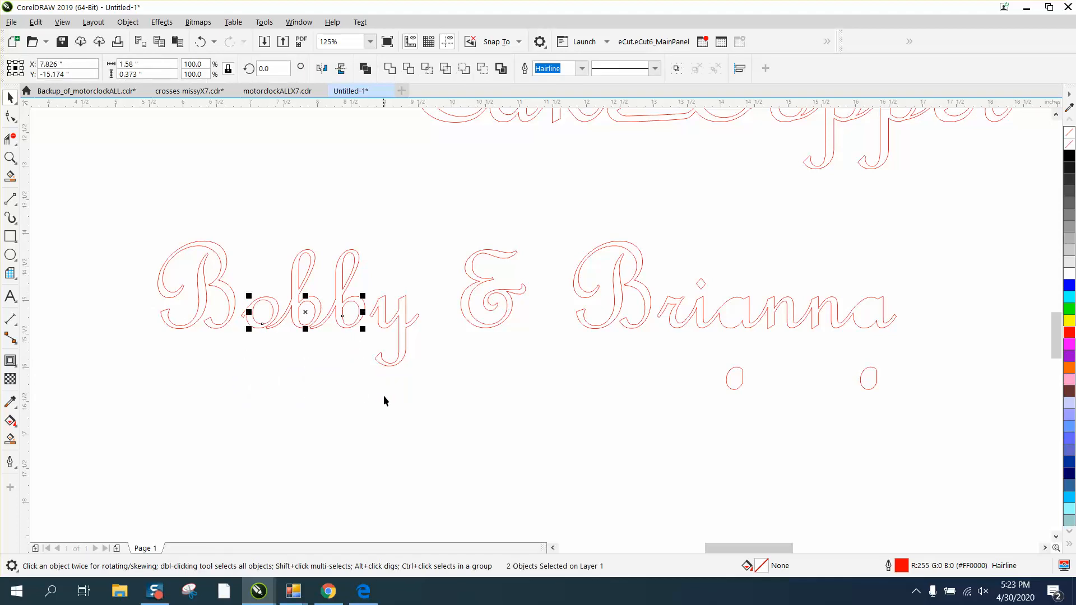
Move the counters of both a's in the second name up 1 inch, back inside their outlines.
{"action": "left_click_drag", "start_coordinate": [684, 360], "coordinate": [782, 401]}
{"action": "key", "text": "Up"}
{"action": "key", "text": "Up"}
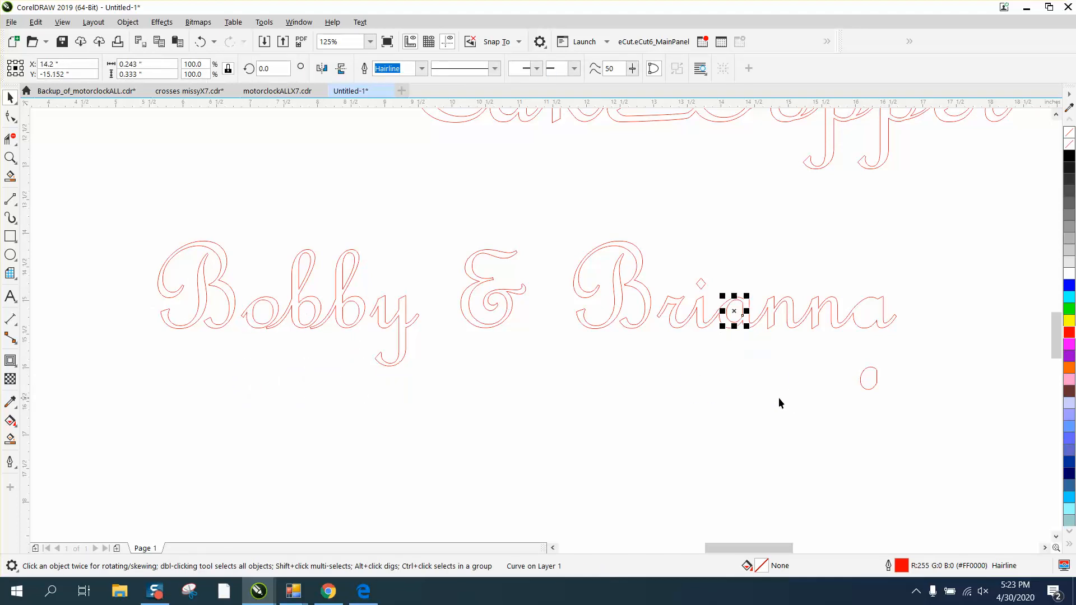
{"action": "left_click_drag", "start_coordinate": [842, 353], "coordinate": [895, 396]}
{"action": "key", "text": "Up"}
{"action": "key", "text": "Up"}
{"action": "key", "text": "Up"}
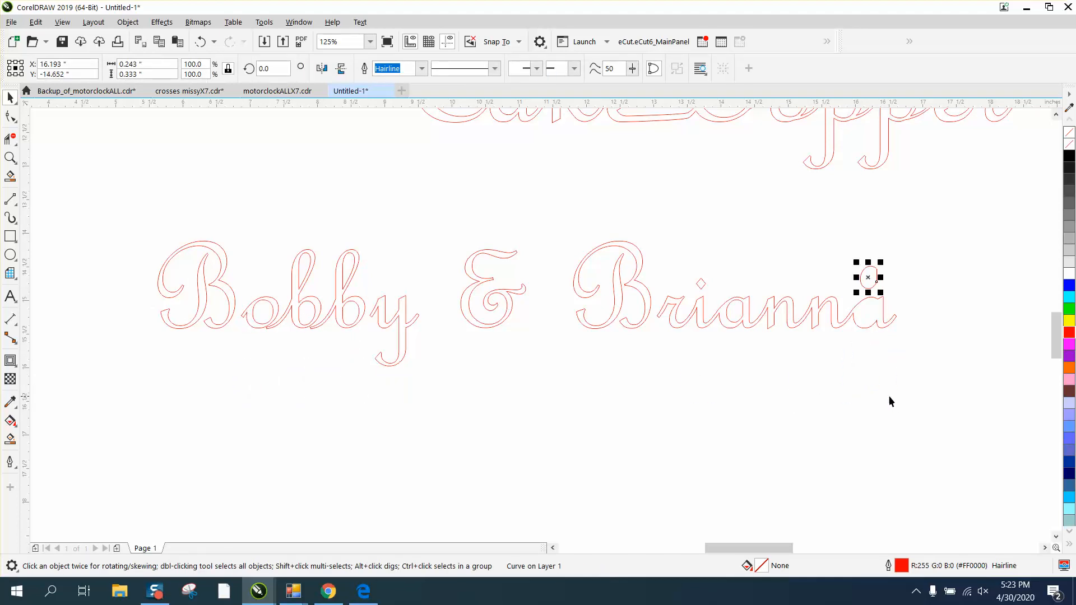
{"action": "key", "text": "Down"}
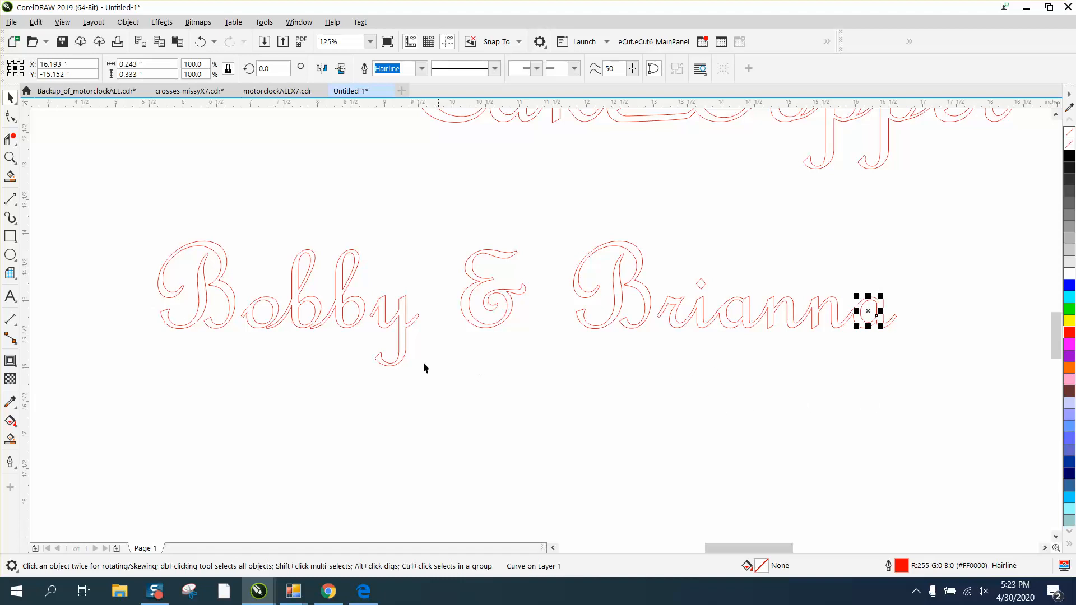
Extend the o's lead-in stroke into the first name's capital B and curve the stroke's upper edge with an added node.
{"action": "left_click", "coordinate": [10, 158]}
{"action": "left_click_drag", "start_coordinate": [117, 208], "coordinate": [288, 329]}
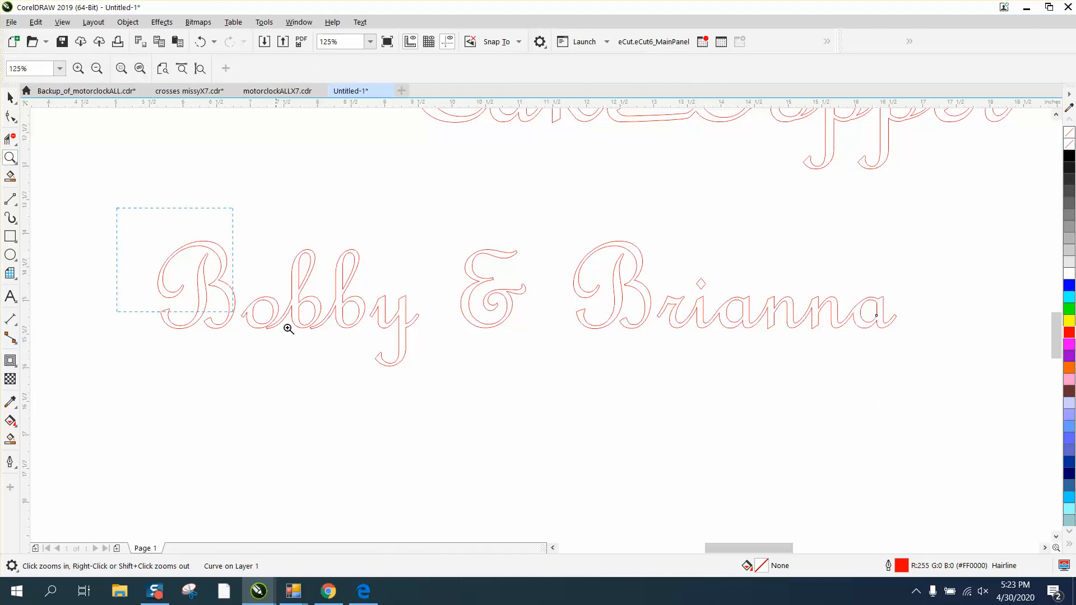
{"action": "left_click_drag", "start_coordinate": [719, 433], "coordinate": [718, 432]}
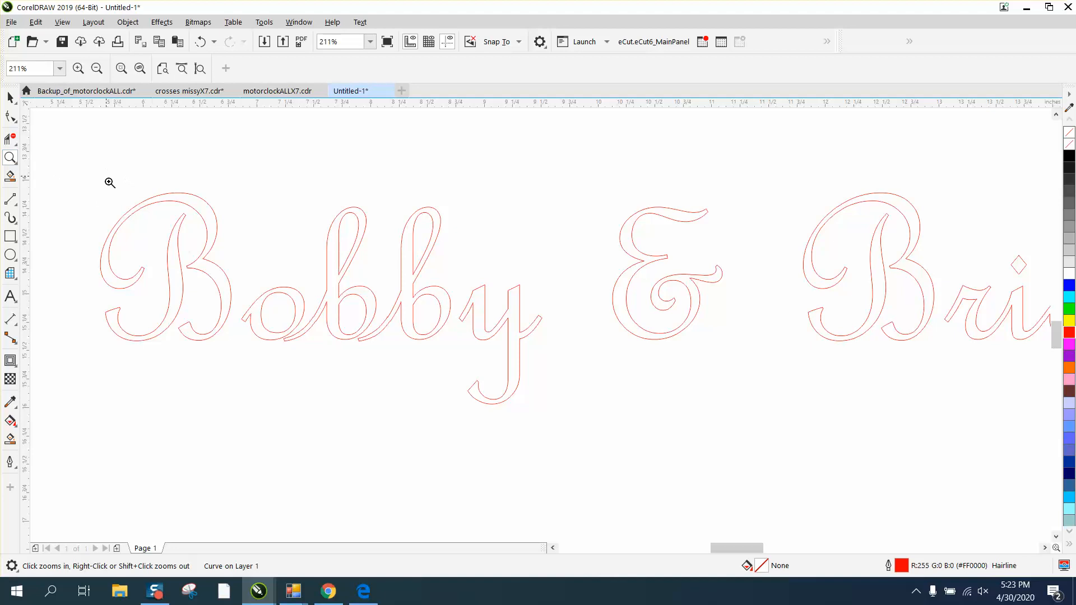
{"action": "left_click_drag", "start_coordinate": [653, 441], "coordinate": [654, 442]}
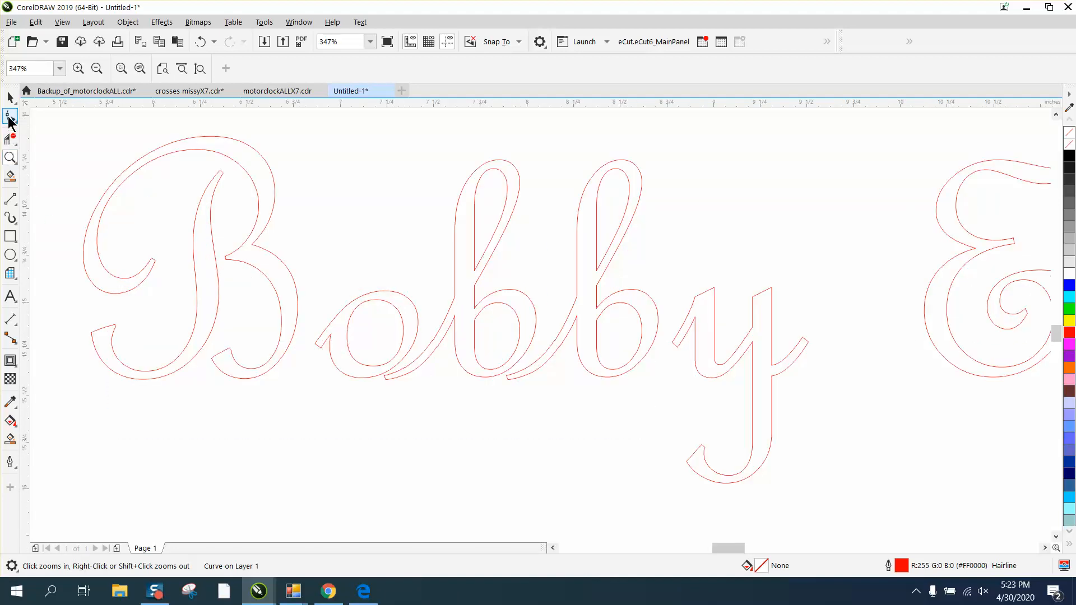
{"action": "left_click", "coordinate": [10, 116]}
{"action": "left_click", "coordinate": [334, 339]}
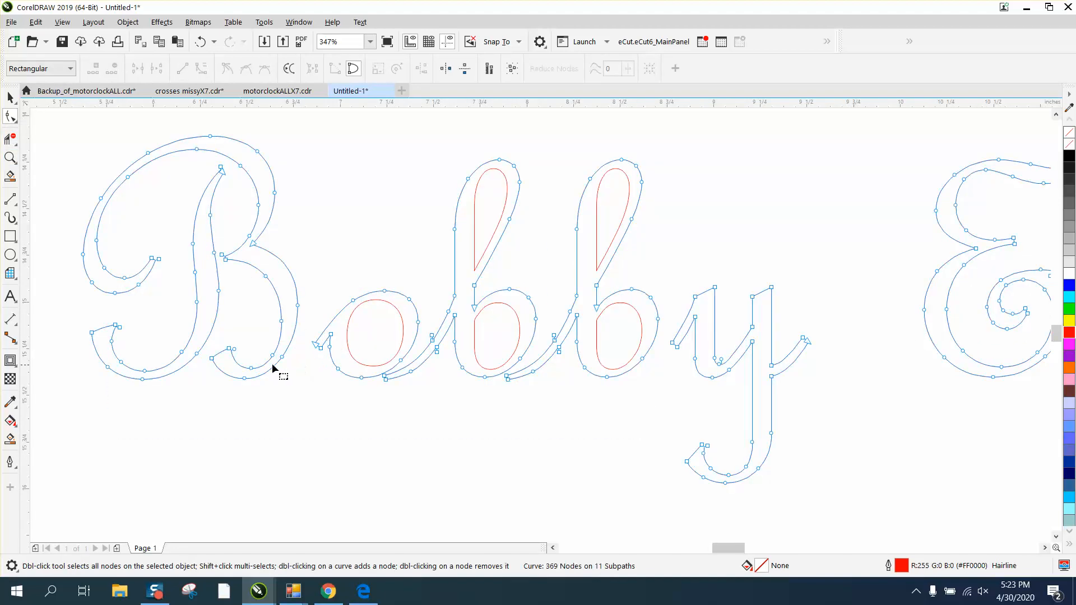
{"action": "left_click", "coordinate": [10, 158]}
{"action": "left_click_drag", "start_coordinate": [217, 258], "coordinate": [433, 413]}
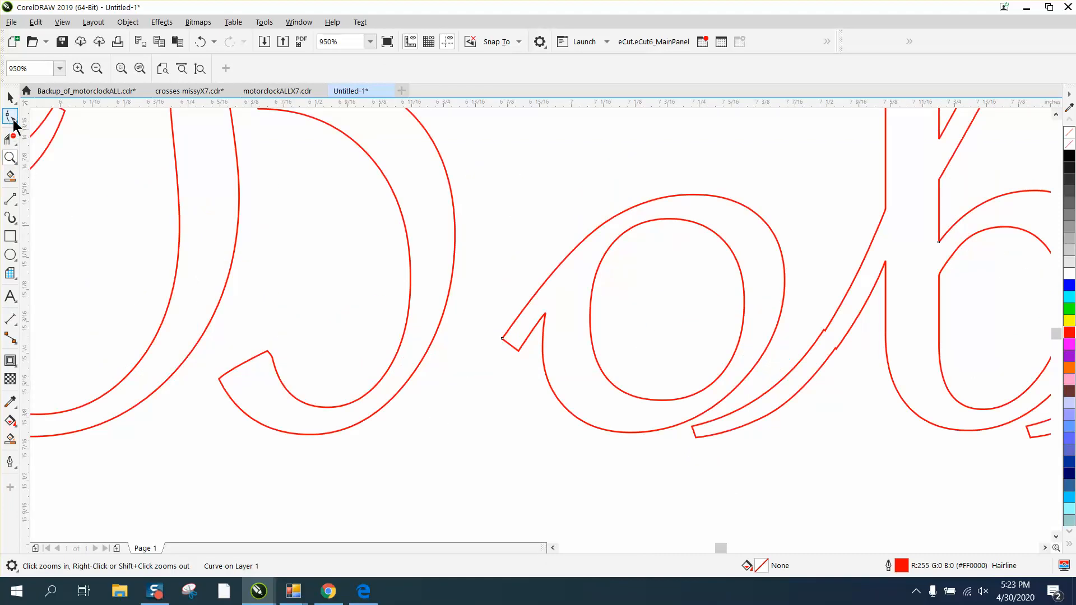
{"action": "left_click", "coordinate": [13, 118]}
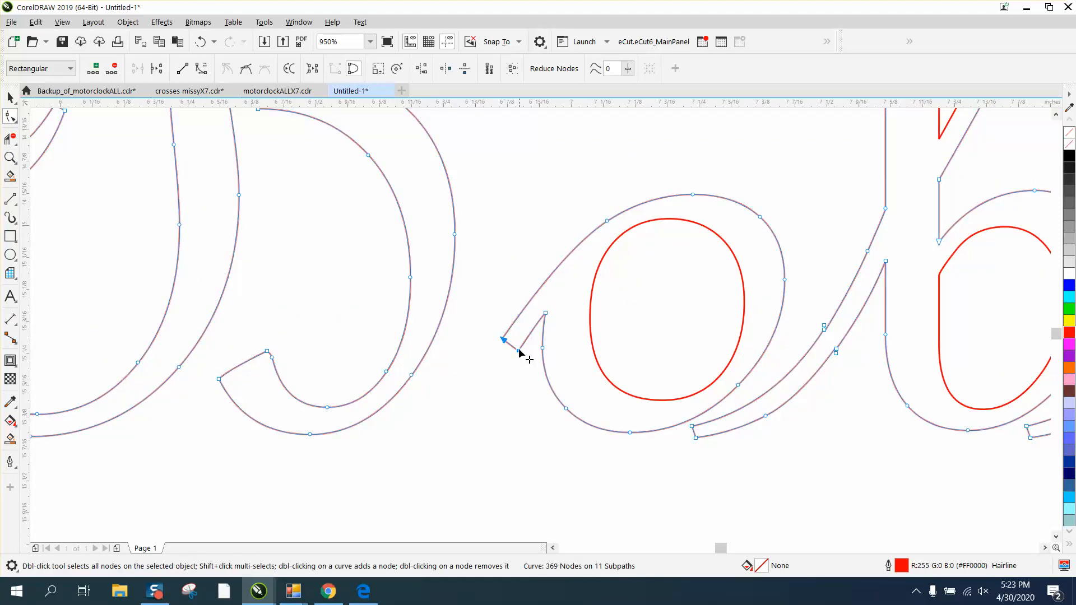
{"action": "left_click_drag", "start_coordinate": [519, 352], "coordinate": [385, 407]}
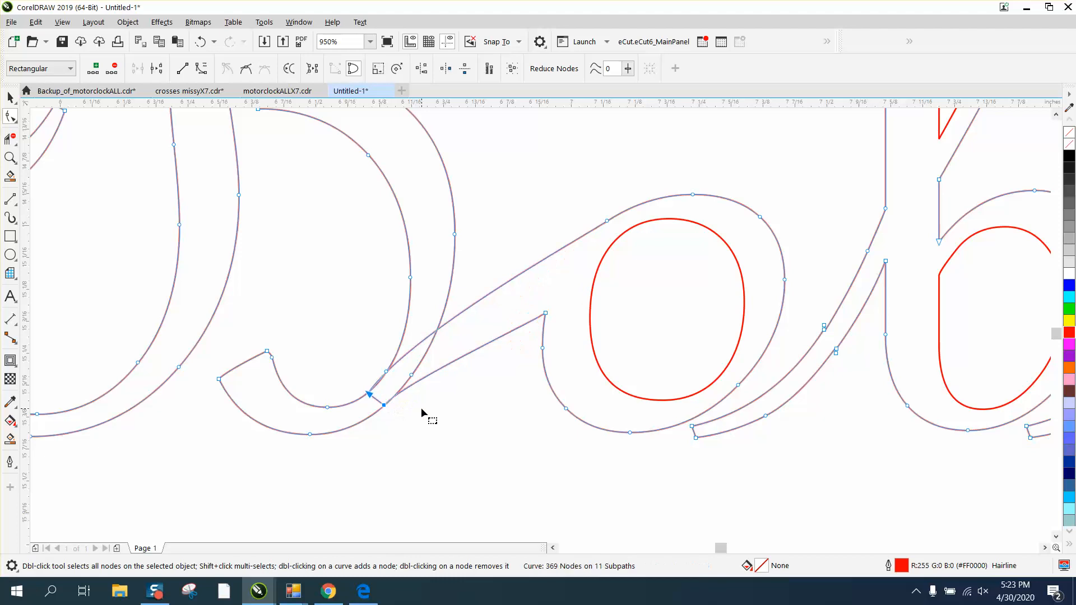
{"action": "left_click", "coordinate": [528, 274]}
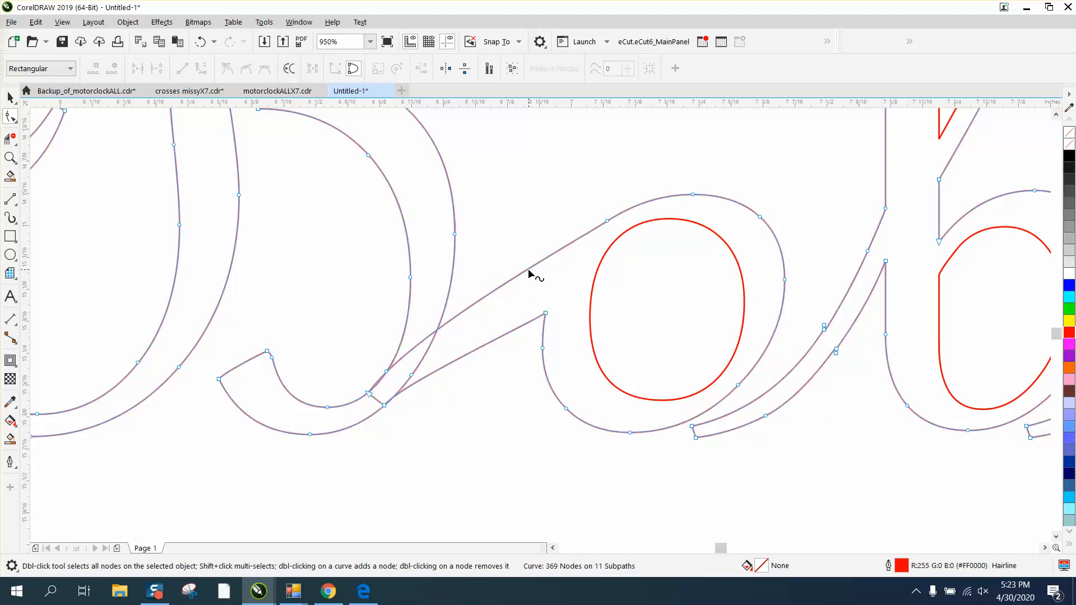
{"action": "mouse_move", "coordinate": [529, 274]}
{"action": "left_mouse_down"}
{"action": "mouse_move", "coordinate": [539, 294]}
{"action": "mouse_move", "coordinate": [567, 307]}
{"action": "left_mouse_up"}
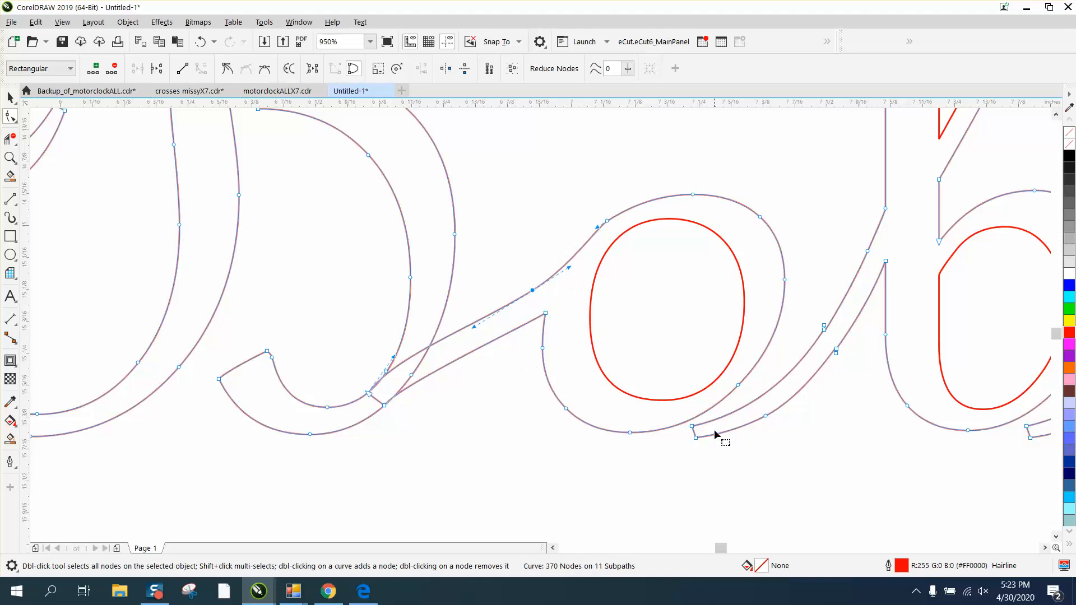
Move the first b's lead-in end into the o, delete the extra nodes along its lower edge and smooth that curve.
{"action": "left_click_drag", "start_coordinate": [706, 417], "coordinate": [671, 423]}
{"action": "left_click", "coordinate": [764, 416]}
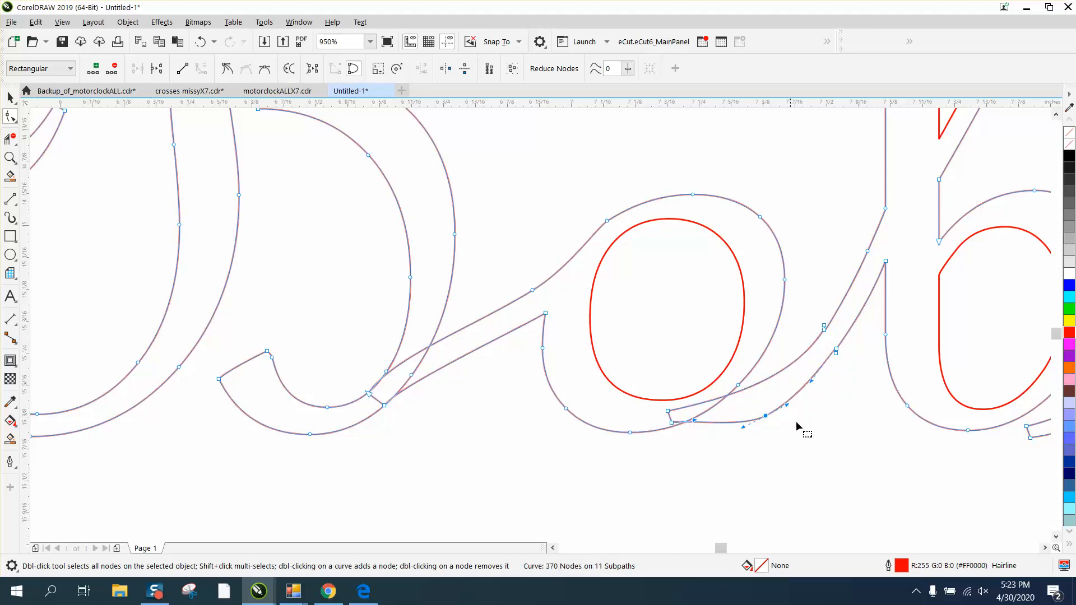
{"action": "key", "text": "Delete"}
{"action": "left_click", "coordinate": [835, 353]}
{"action": "key", "text": "Delete"}
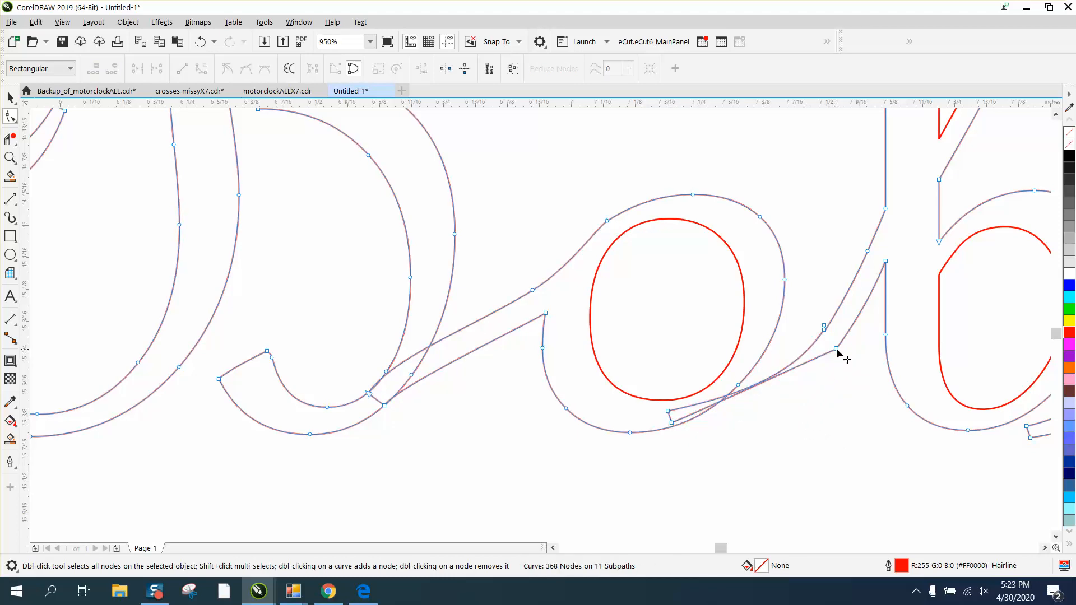
{"action": "left_click", "coordinate": [885, 267]}
{"action": "left_click_drag", "start_coordinate": [853, 346], "coordinate": [844, 375]}
Pull the second b's lead-in end into the first b, delete the extra lower-edge nodes and smooth the curve.
{"action": "scroll", "coordinate": [594, 365], "scroll_direction": "down", "scroll_amount": 3}
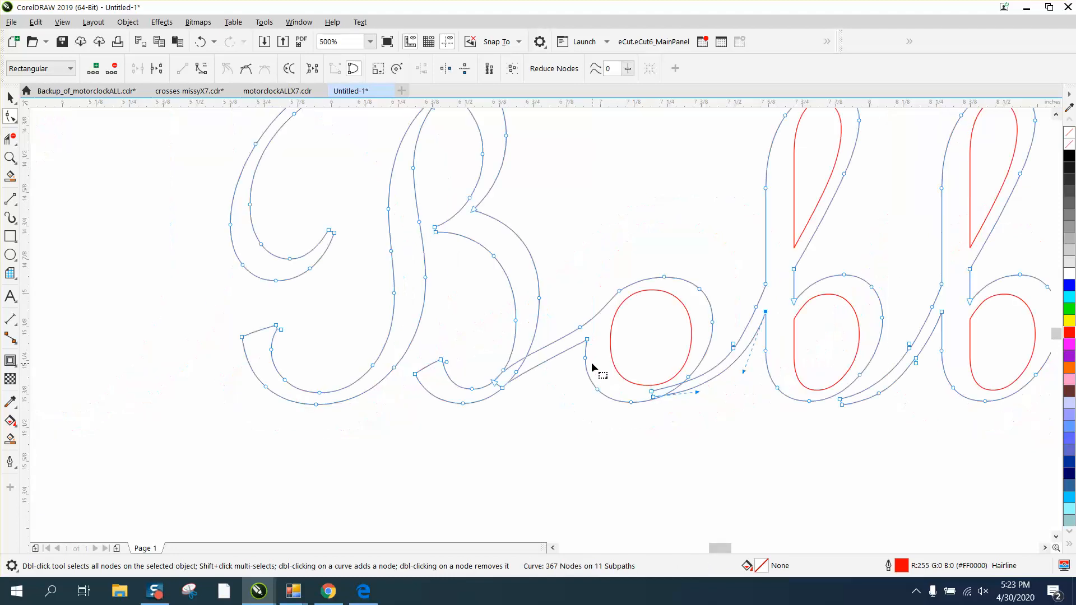
{"action": "scroll", "coordinate": [677, 394], "scroll_direction": "down", "scroll_amount": 2}
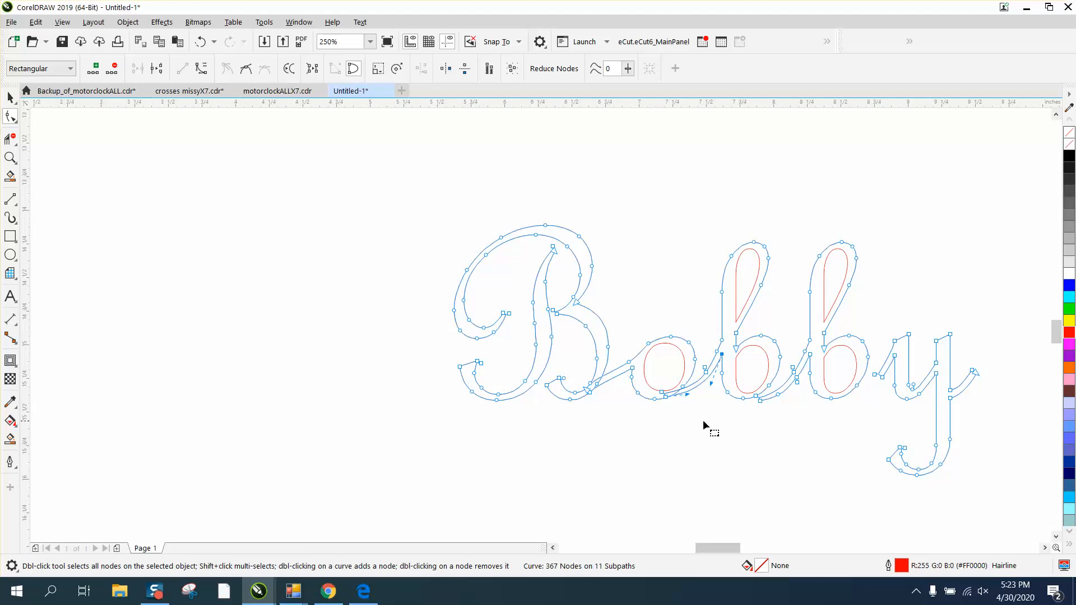
{"action": "left_click", "coordinate": [10, 157]}
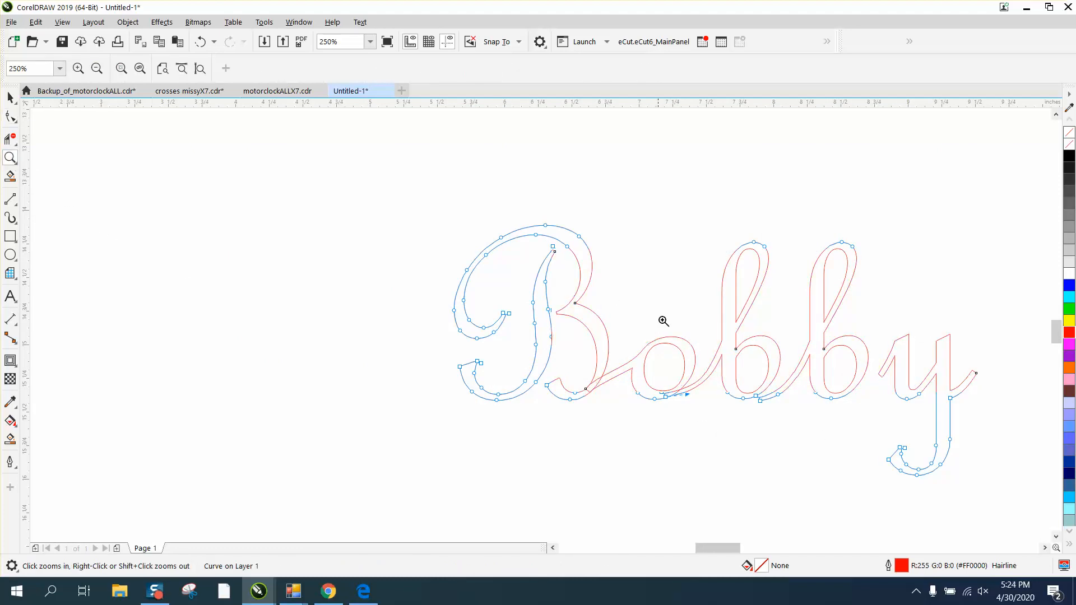
{"action": "left_click_drag", "start_coordinate": [940, 473], "coordinate": [940, 473]}
{"action": "left_click", "coordinate": [10, 116]}
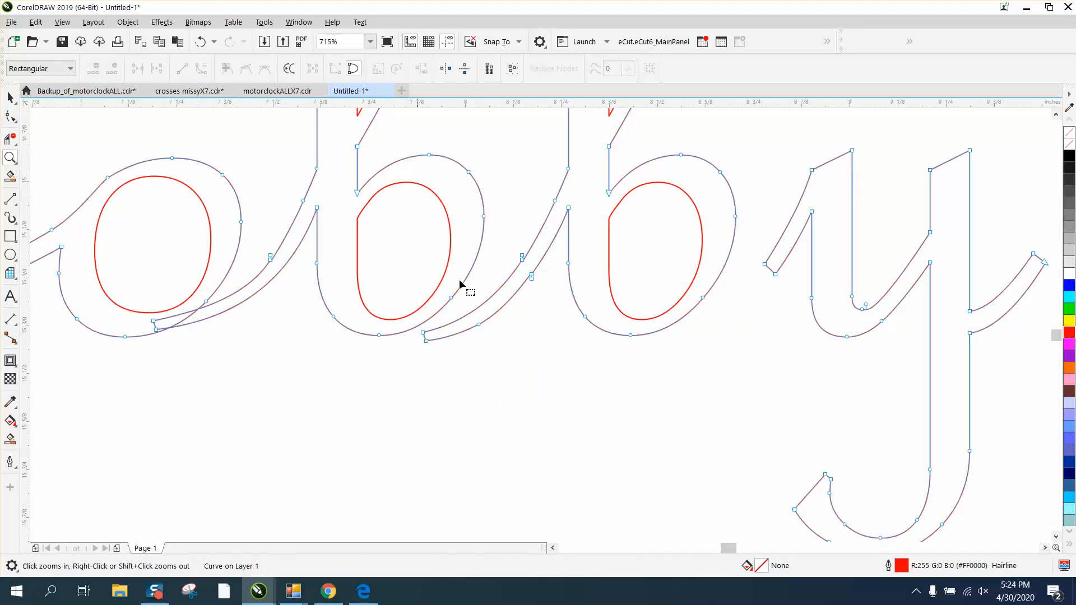
{"action": "mouse_move", "coordinate": [404, 309]}
{"action": "left_mouse_down"}
{"action": "mouse_move", "coordinate": [444, 364]}
{"action": "mouse_move", "coordinate": [414, 327]}
{"action": "left_mouse_up"}
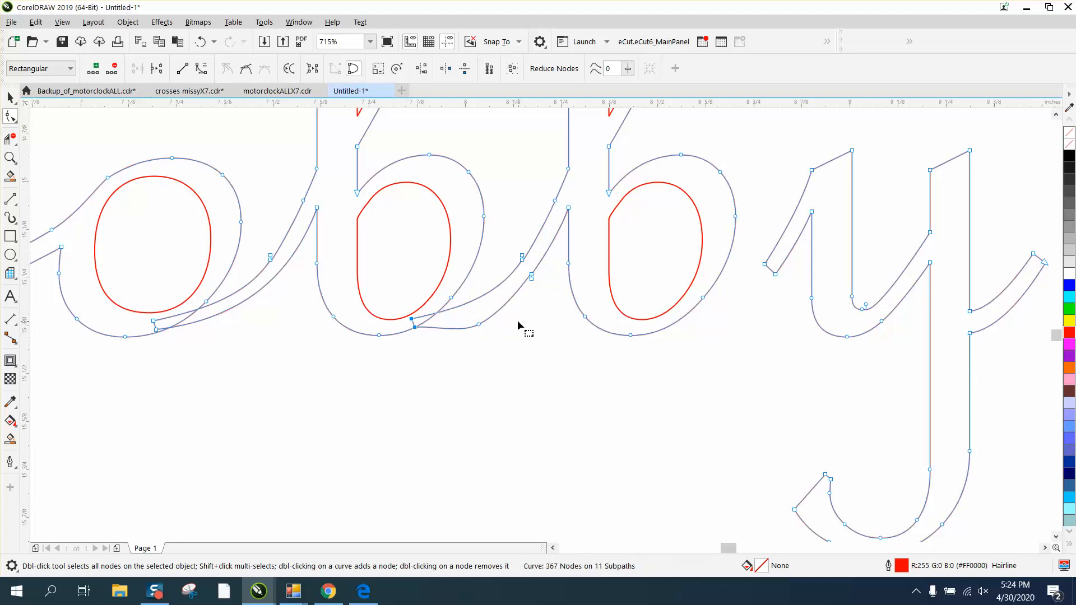
{"action": "left_click_drag", "start_coordinate": [516, 319], "coordinate": [462, 336]}
{"action": "key", "text": "Delete"}
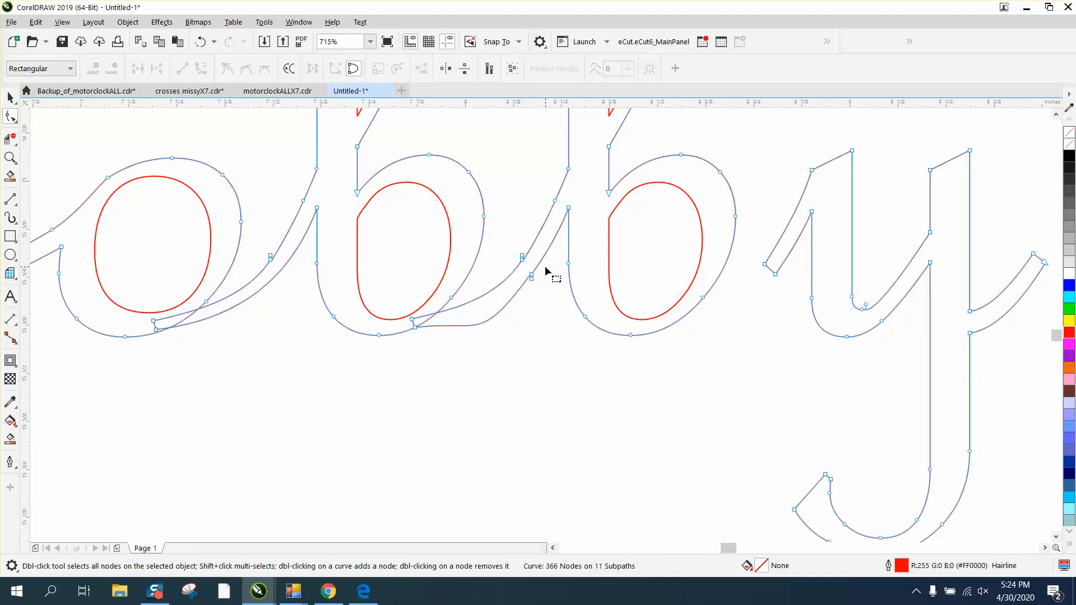
{"action": "left_click_drag", "start_coordinate": [547, 271], "coordinate": [528, 293]}
{"action": "key", "text": "Delete"}
{"action": "left_click", "coordinate": [568, 208]}
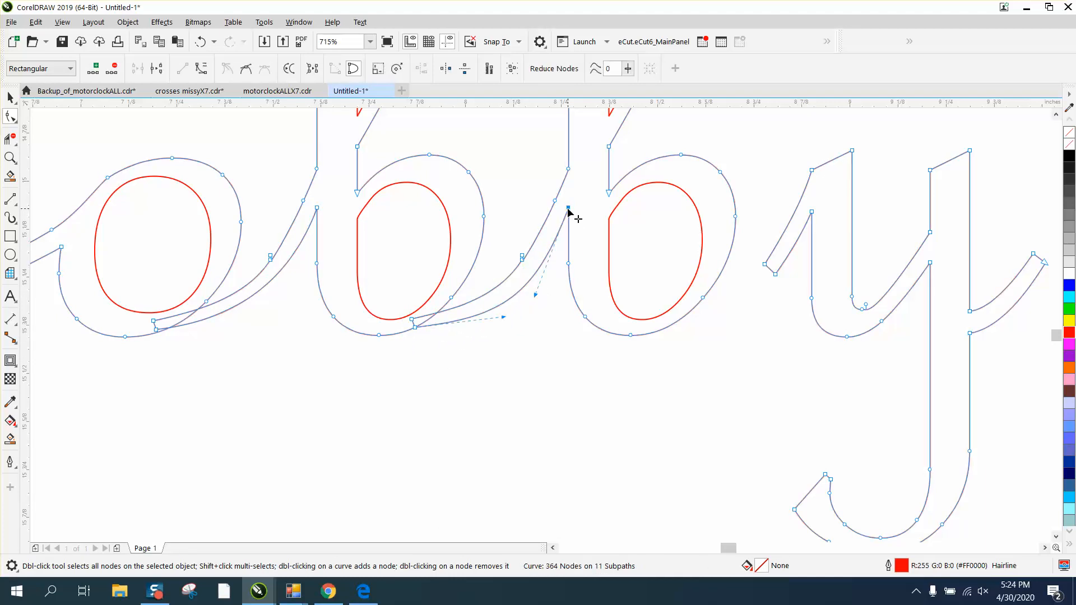
{"action": "left_click_drag", "start_coordinate": [534, 297], "coordinate": [524, 299]}
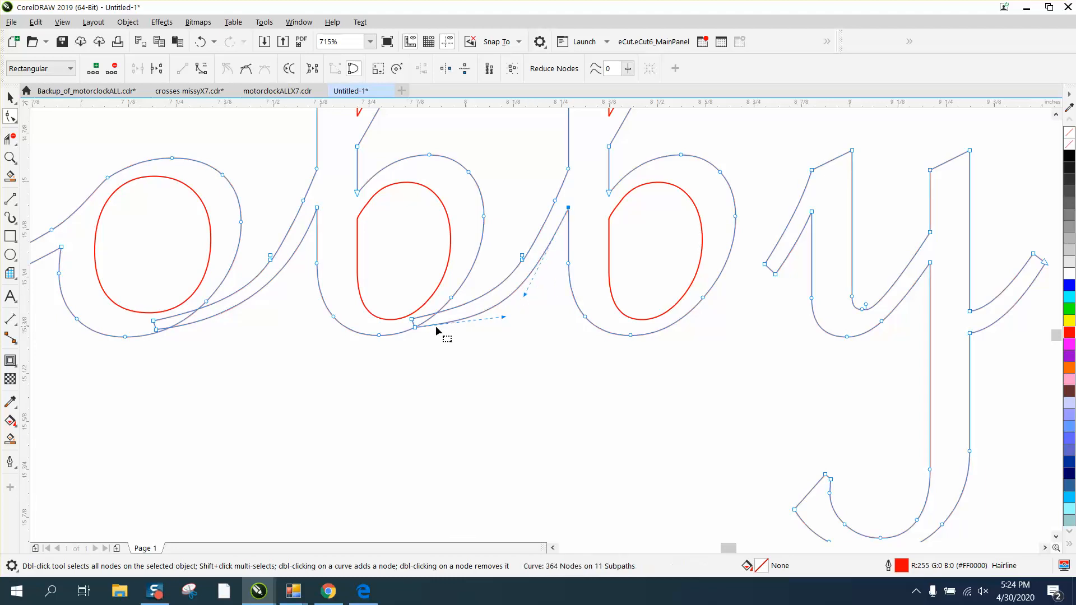
Shift both end nodes of the second b's lead-in slightly further inside the first b's outline.
{"action": "left_click_drag", "start_coordinate": [405, 317], "coordinate": [419, 337]}
{"action": "left_click", "coordinate": [10, 159]}
{"action": "left_click_drag", "start_coordinate": [346, 260], "coordinate": [503, 384]}
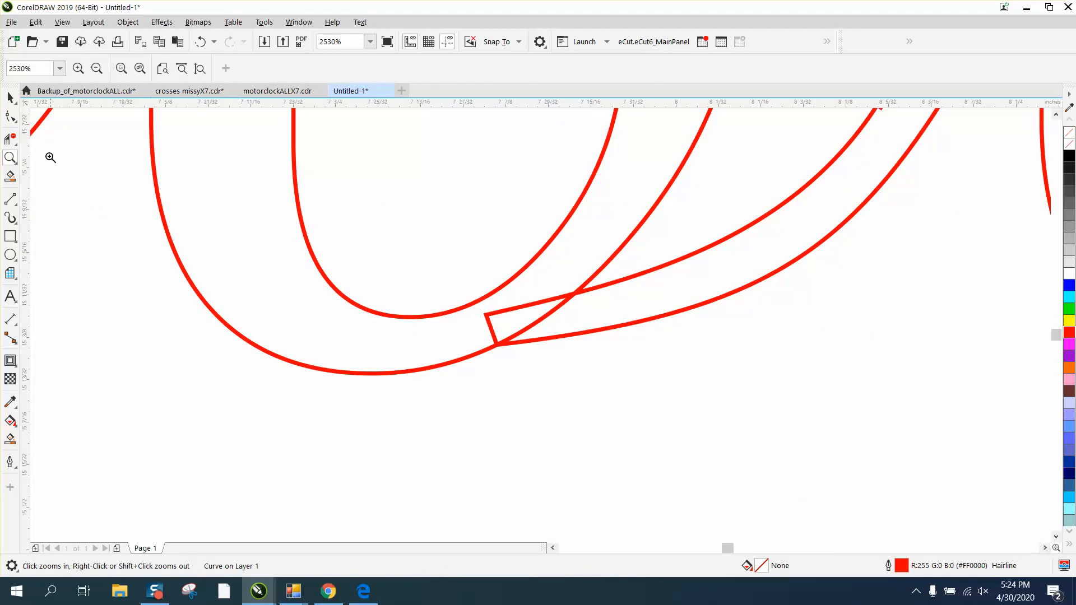
{"action": "left_click", "coordinate": [9, 116]}
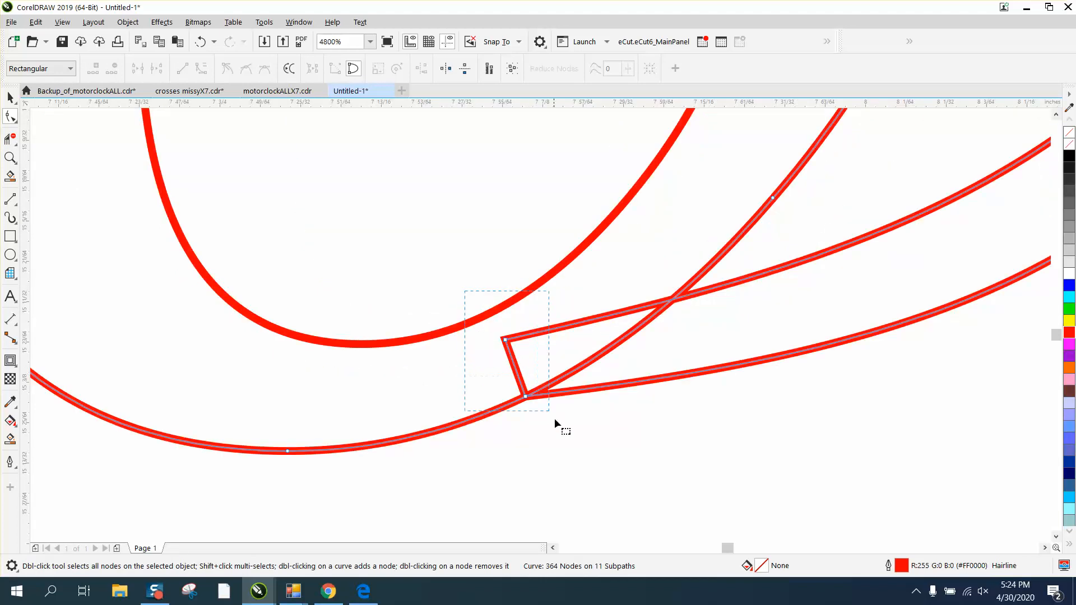
{"action": "left_click_drag", "start_coordinate": [555, 419], "coordinate": [516, 384]}
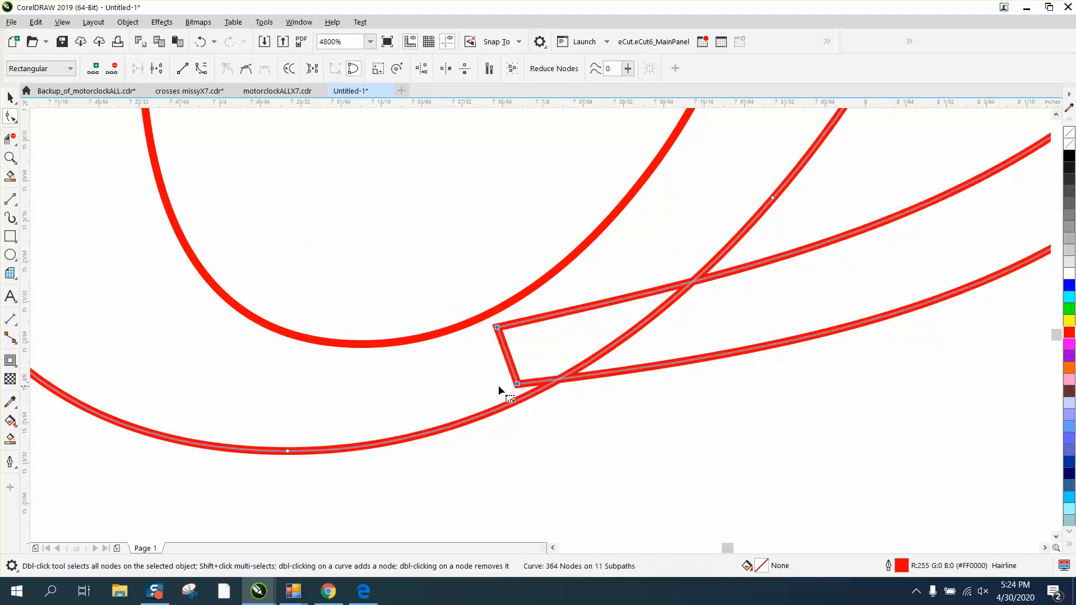
Extend the y's lead-in stroke into the second b's bowl and bend the stroke's upper edge downward.
{"action": "scroll", "coordinate": [496, 386], "scroll_direction": "down", "scroll_amount": 3}
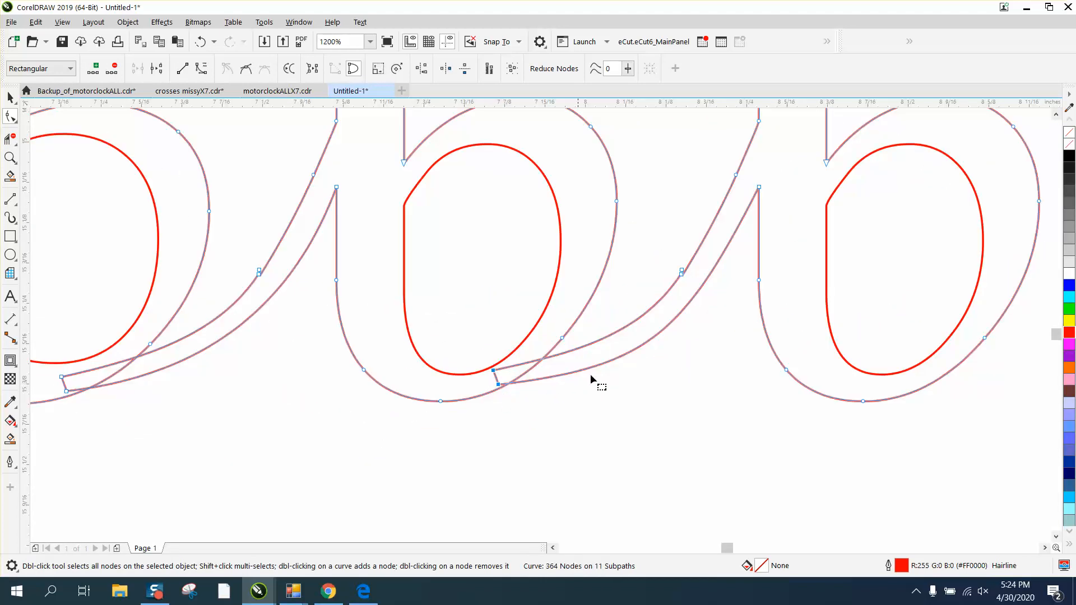
{"action": "scroll", "coordinate": [590, 374], "scroll_direction": "down", "scroll_amount": 1}
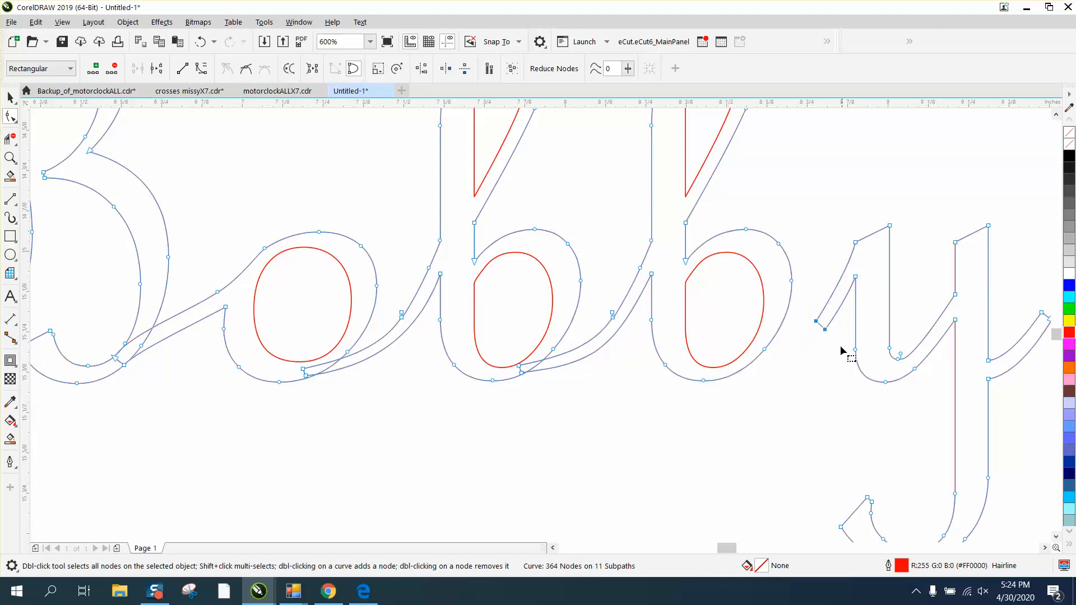
{"action": "left_click_drag", "start_coordinate": [827, 332], "coordinate": [768, 343]}
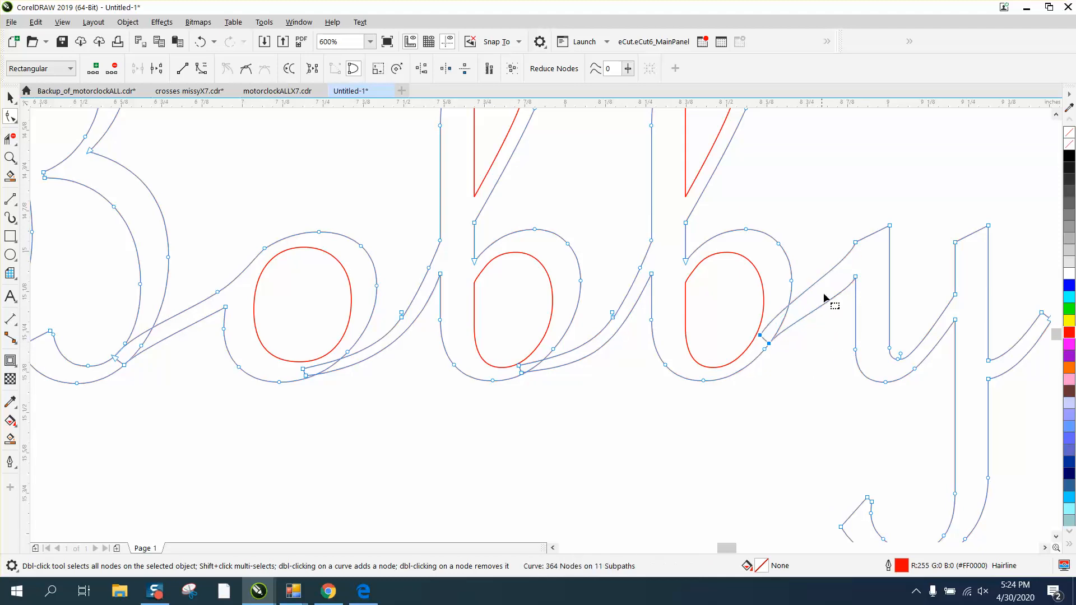
{"action": "left_click_drag", "start_coordinate": [850, 263], "coordinate": [839, 293]}
{"action": "scroll", "coordinate": [507, 307], "scroll_direction": "down", "scroll_amount": 2}
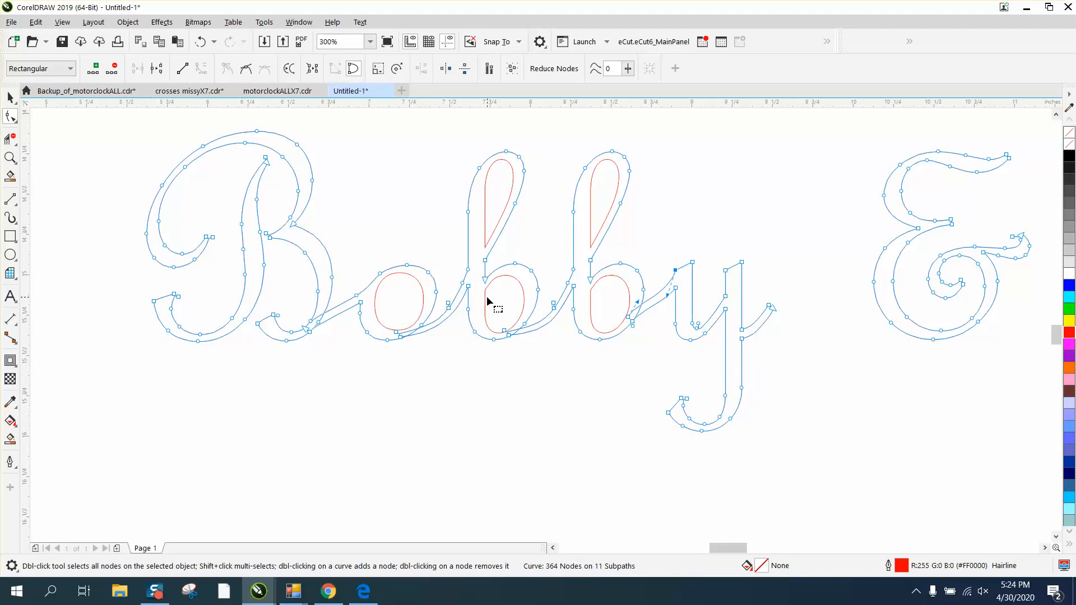
Extend the r's lead-in stroke in the second name so its end nodes overlap the capital B's lower bowl.
{"action": "scroll", "coordinate": [514, 310], "scroll_direction": "down", "scroll_amount": 1}
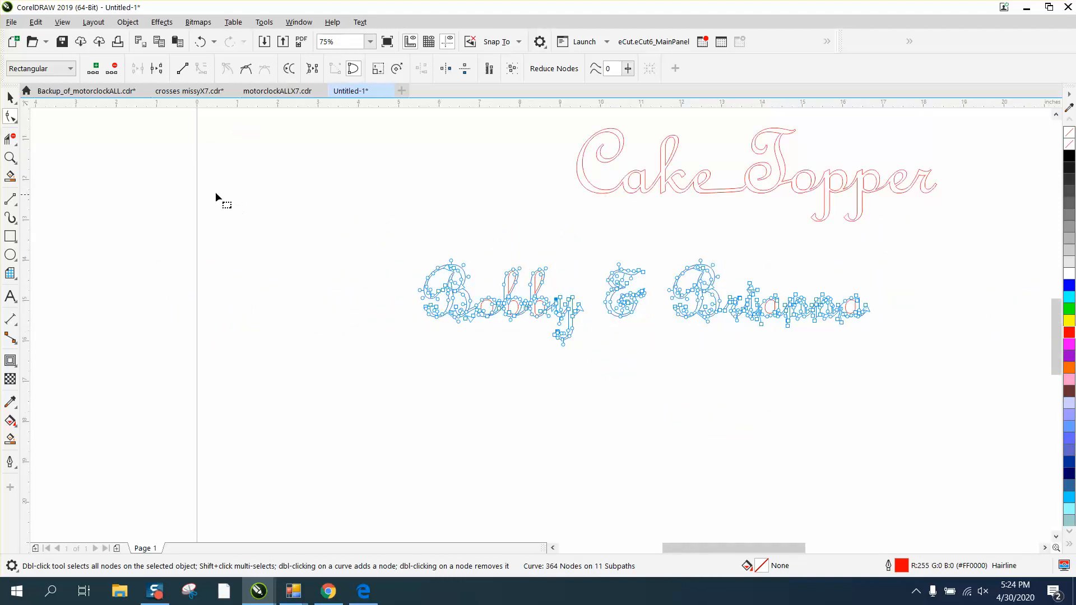
{"action": "left_click", "coordinate": [10, 158]}
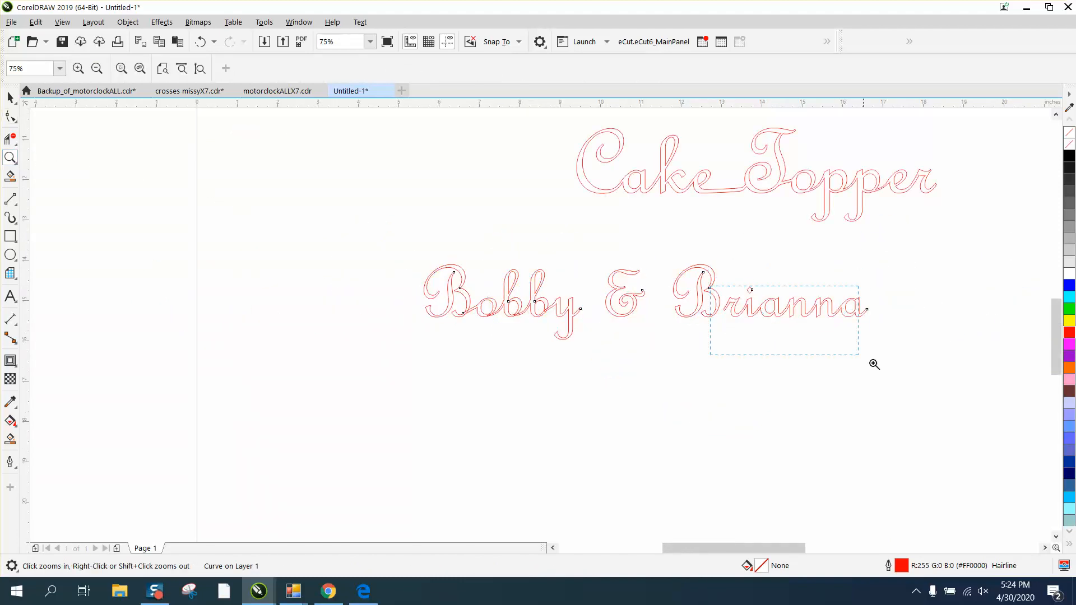
{"action": "left_click_drag", "start_coordinate": [874, 365], "coordinate": [932, 389]}
{"action": "scroll", "coordinate": [196, 187], "scroll_direction": "down", "scroll_amount": 1}
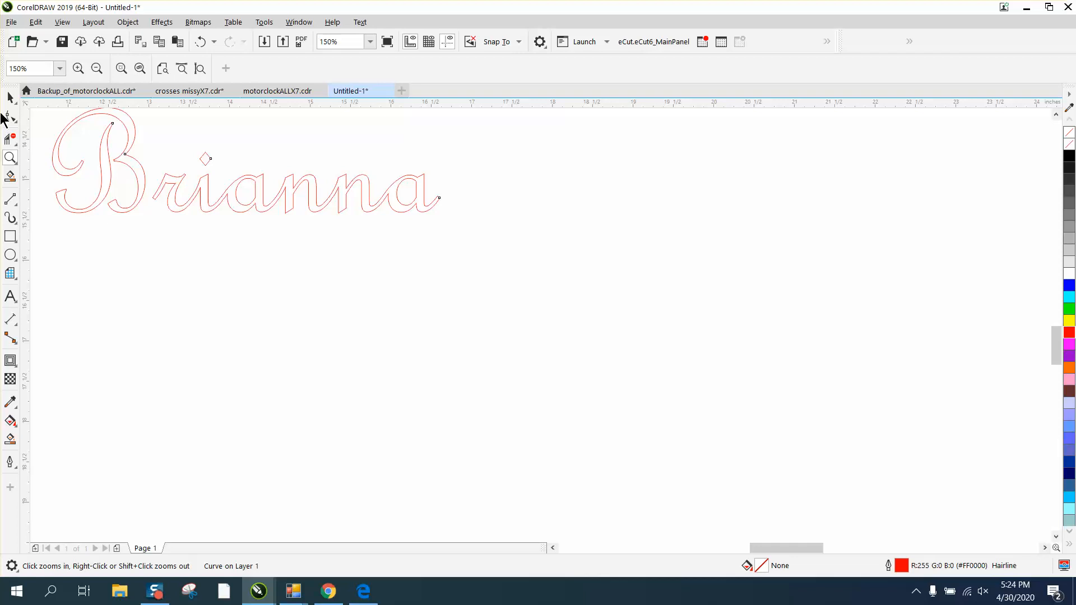
{"action": "left_click", "coordinate": [8, 116]}
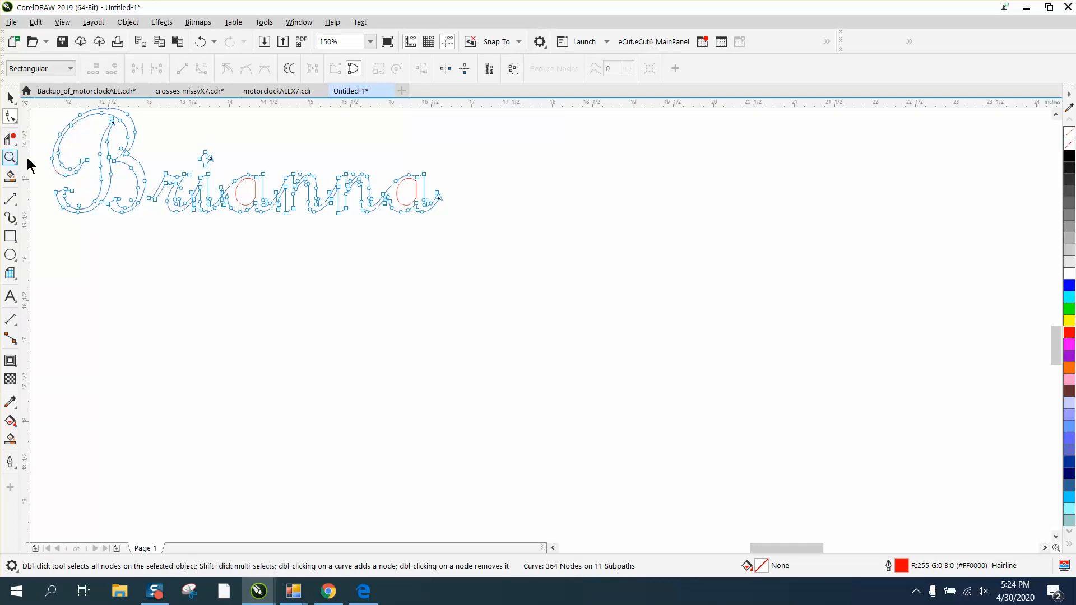
{"action": "left_click", "coordinate": [10, 157]}
{"action": "left_click_drag", "start_coordinate": [104, 163], "coordinate": [336, 280]}
{"action": "left_click", "coordinate": [10, 117]}
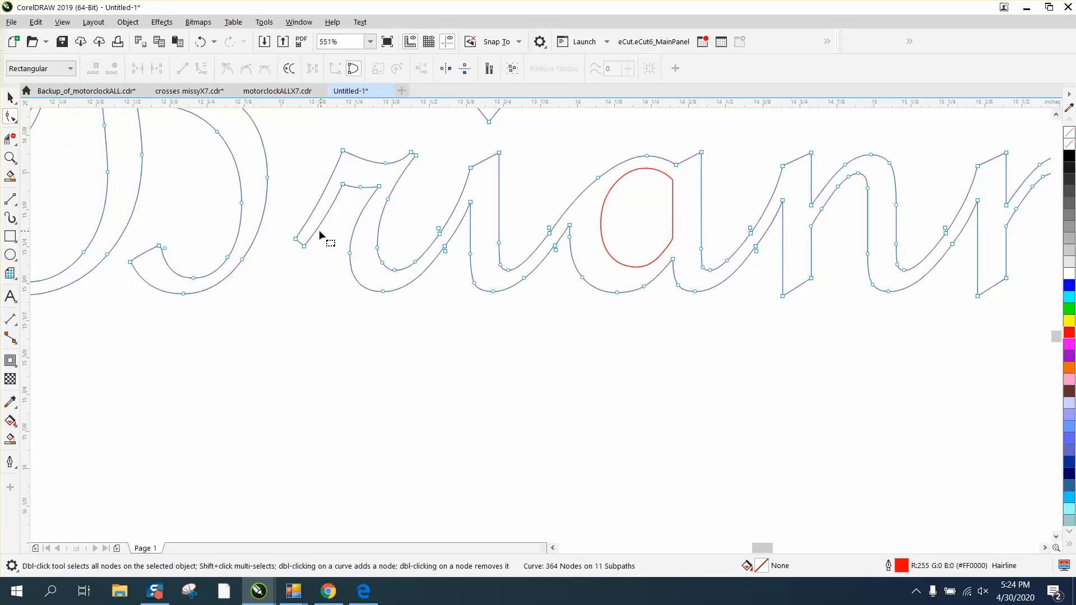
{"action": "mouse_move", "coordinate": [282, 216]}
{"action": "left_mouse_down"}
{"action": "mouse_move", "coordinate": [318, 258]}
{"action": "mouse_move", "coordinate": [236, 271]}
{"action": "left_mouse_up"}
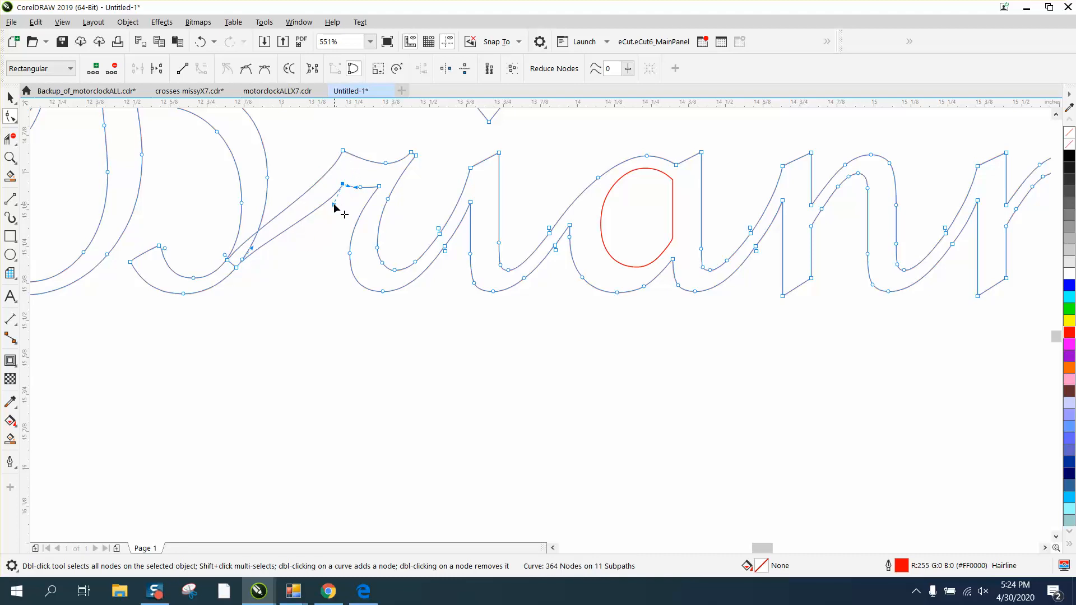
Curve both edges of the r's connecting stroke downward and shift the r's upper-left corner node slightly outward.
{"action": "left_click_drag", "start_coordinate": [334, 205], "coordinate": [333, 248]}
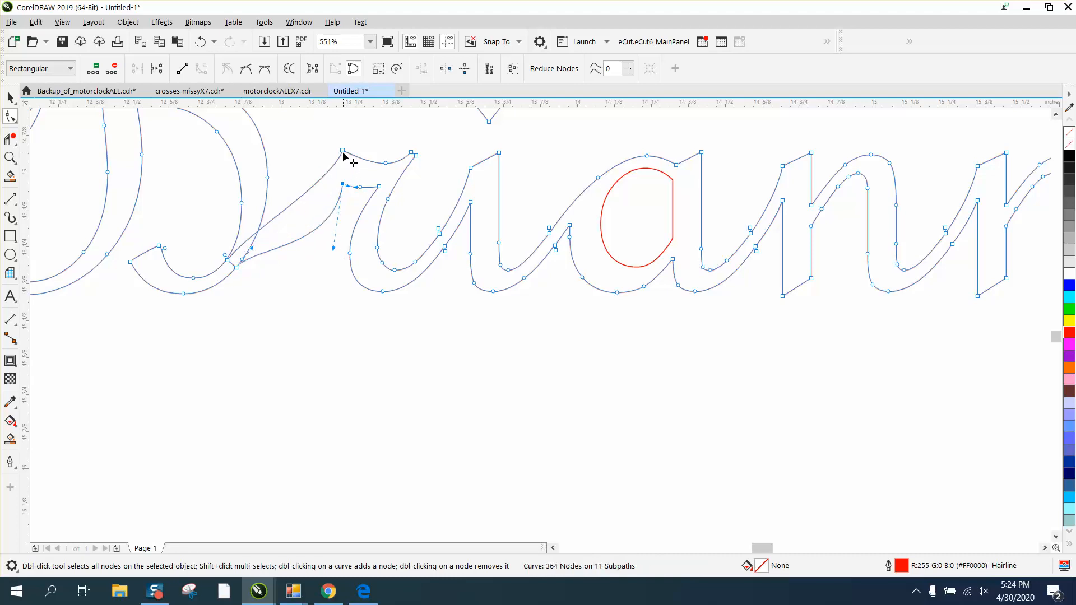
{"action": "mouse_move", "coordinate": [343, 158]}
{"action": "left_mouse_down"}
{"action": "mouse_move", "coordinate": [329, 157]}
{"action": "mouse_move", "coordinate": [321, 201]}
{"action": "mouse_move", "coordinate": [337, 229]}
{"action": "left_mouse_up"}
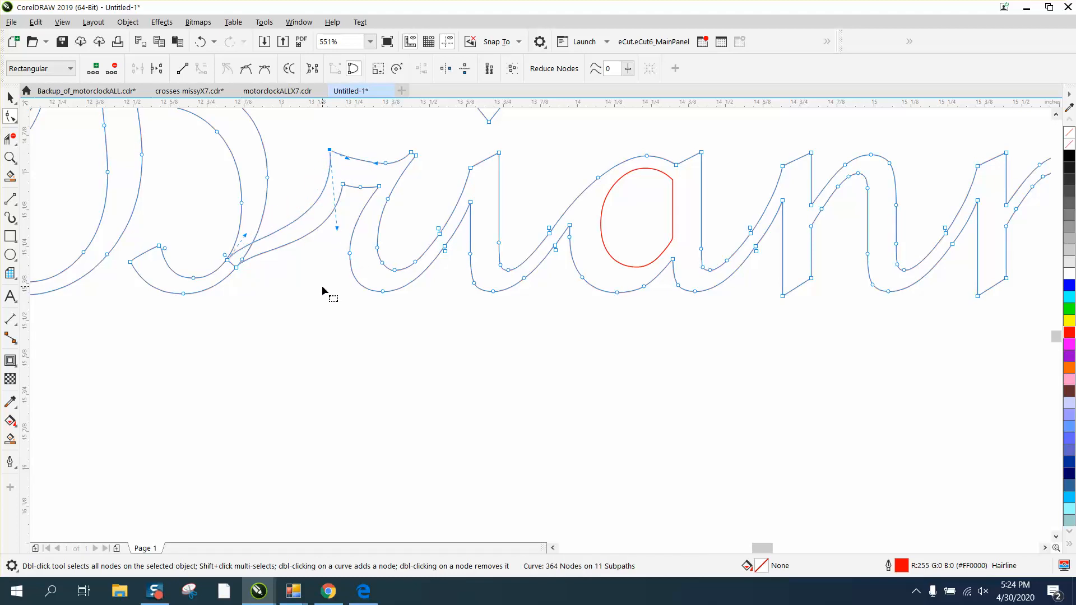
{"action": "scroll", "coordinate": [486, 304], "scroll_direction": "down", "scroll_amount": 2}
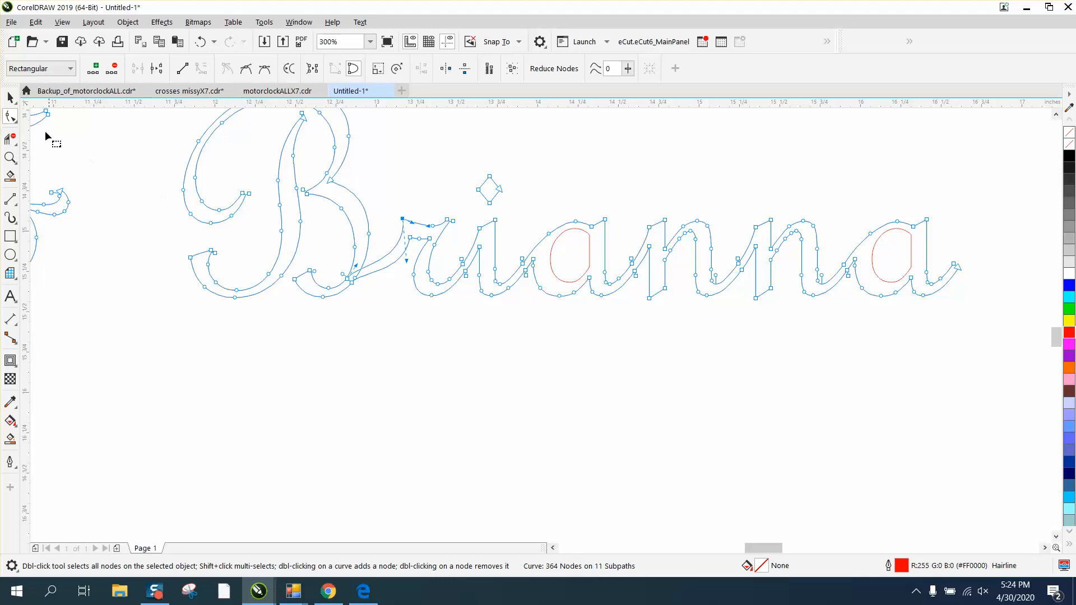
Break the combined outline of both names apart into separate curves.
{"action": "left_click", "coordinate": [11, 97]}
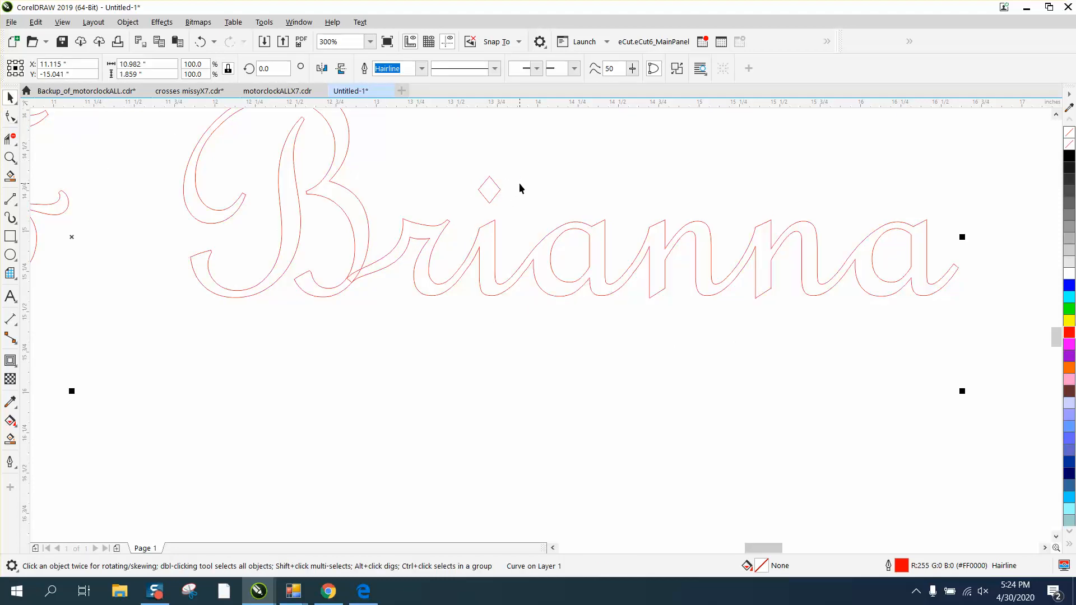
{"action": "left_click", "coordinate": [696, 324]}
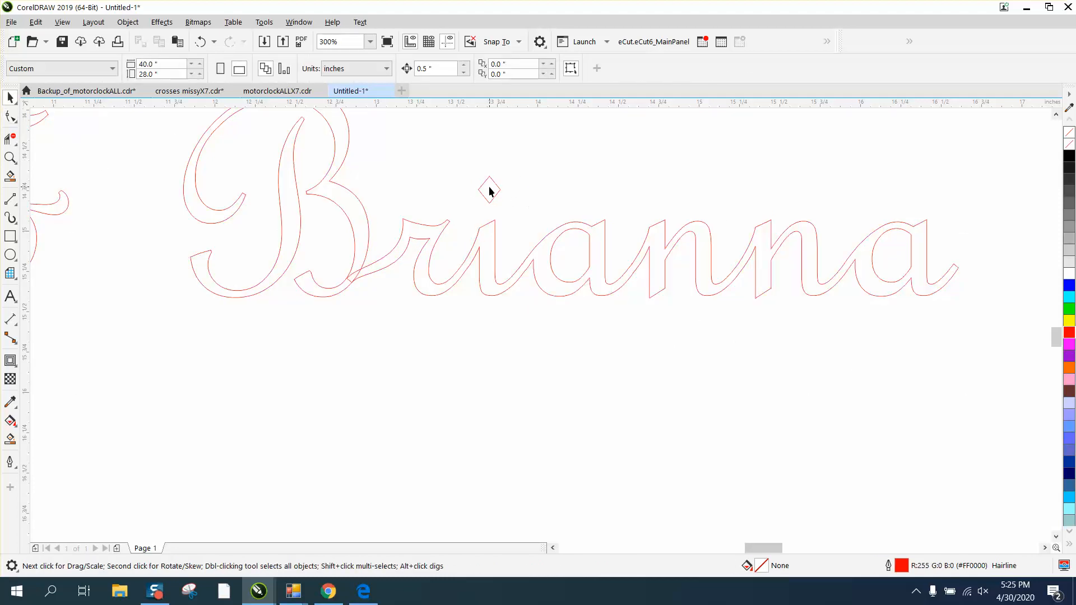
{"action": "left_click", "coordinate": [498, 190]}
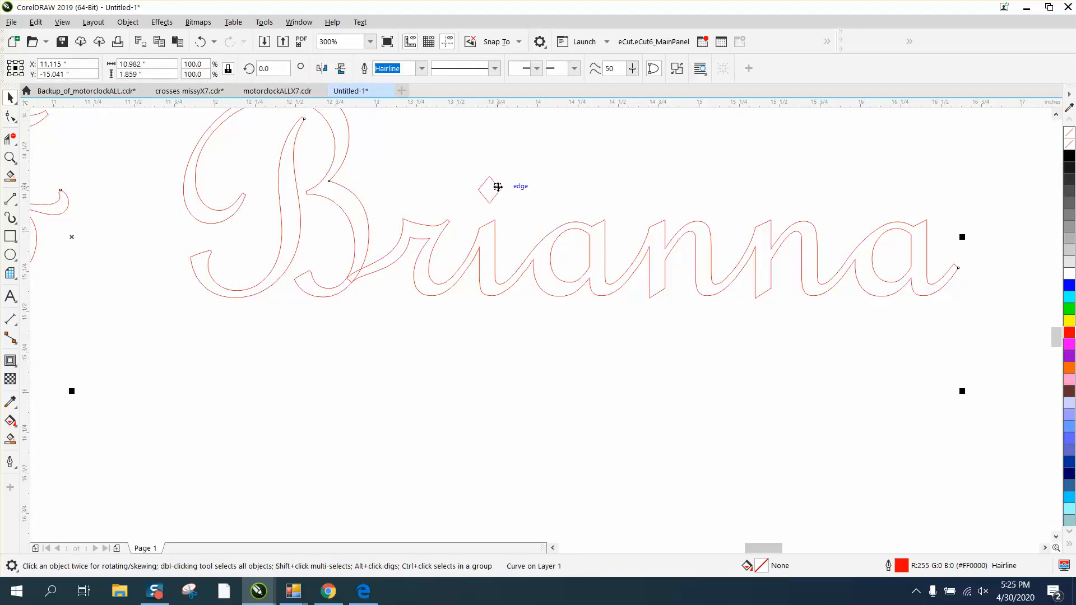
{"action": "left_click", "coordinate": [127, 23]}
{"action": "left_click", "coordinate": [228, 324]}
{"action": "left_click", "coordinate": [499, 247]}
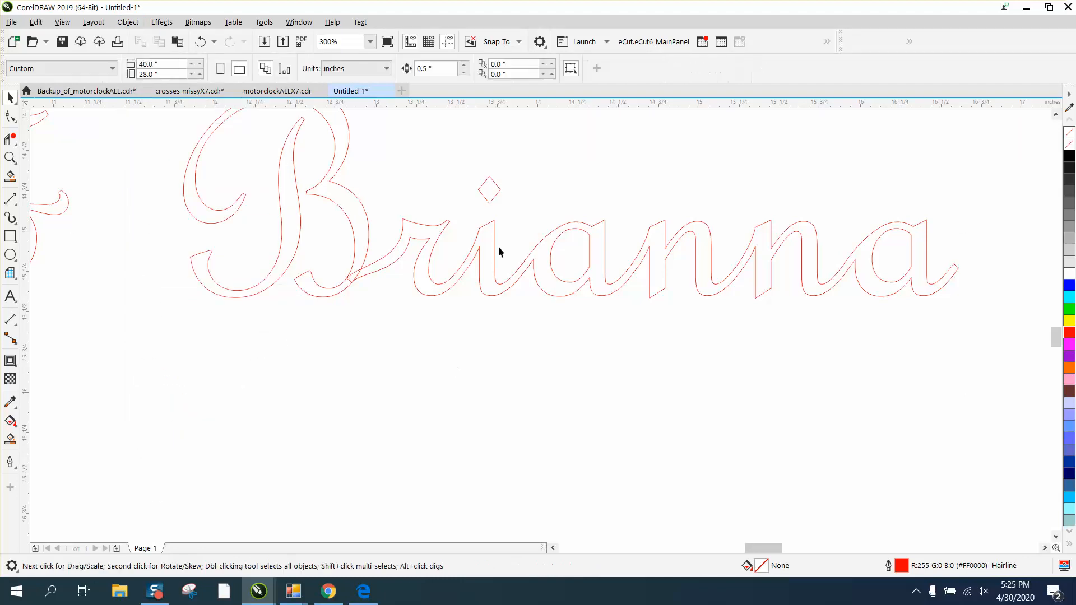
Move the i's diamond dot in the second name down until its lower tip overlaps the top of the i's stem.
{"action": "left_click_drag", "start_coordinate": [496, 195], "coordinate": [492, 209]}
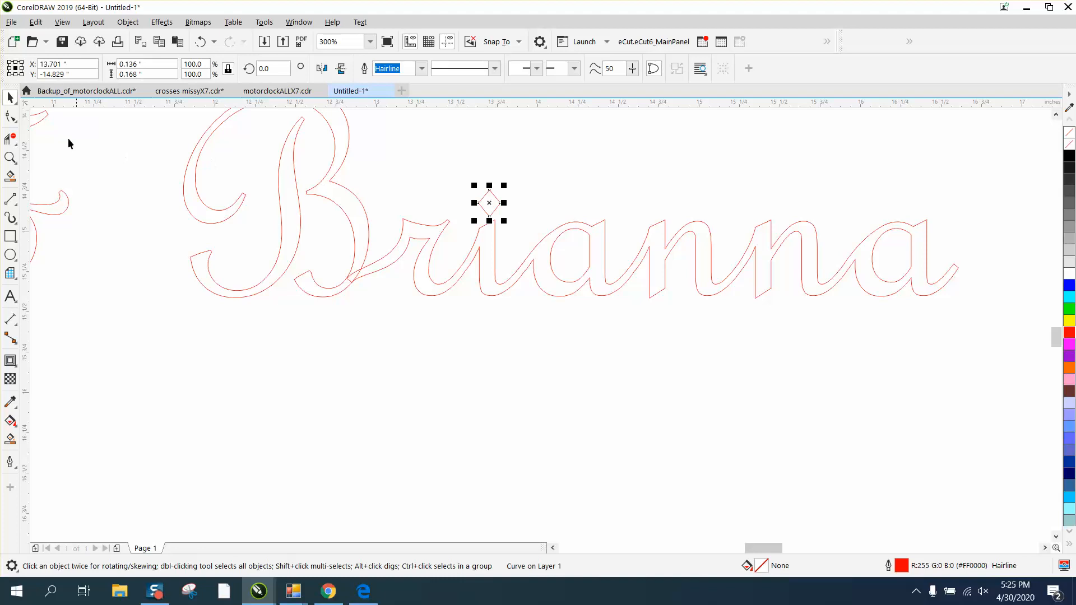
{"action": "left_click", "coordinate": [10, 157]}
{"action": "left_click_drag", "start_coordinate": [461, 176], "coordinate": [583, 280]}
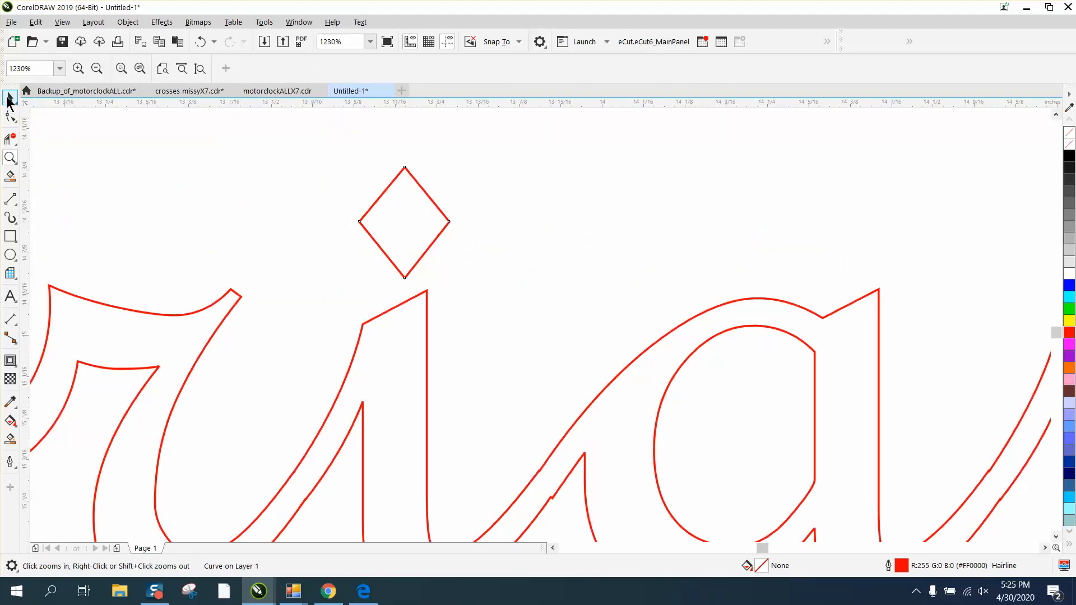
{"action": "left_click", "coordinate": [9, 96]}
{"action": "left_click_drag", "start_coordinate": [403, 222], "coordinate": [398, 257]}
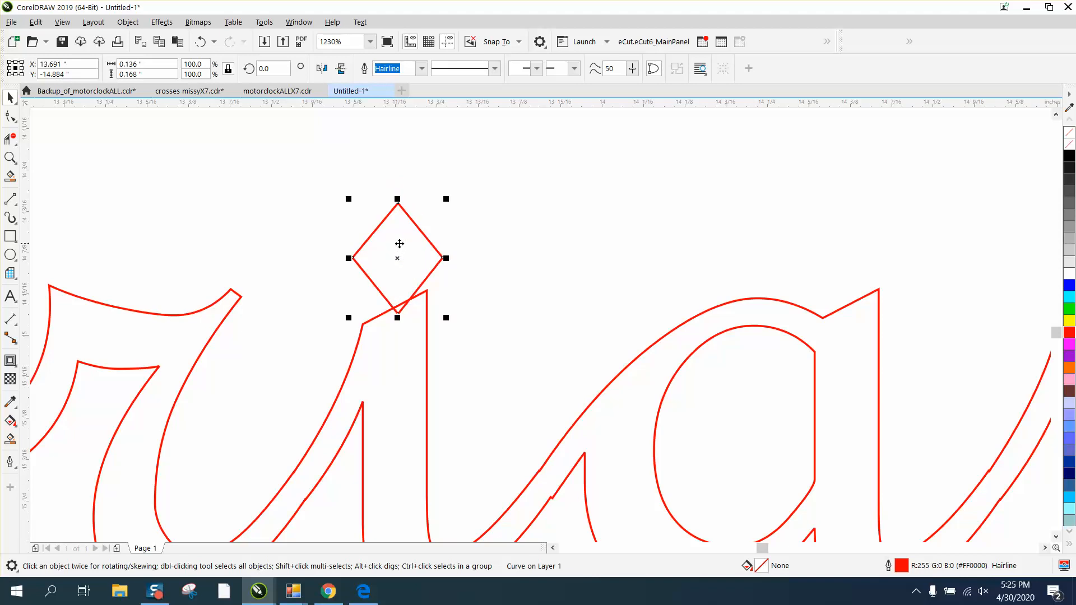
Delete the overlapping segments between the diamond dot and the top of the i with the virtual segment delete tool.
{"action": "left_click", "coordinate": [10, 139]}
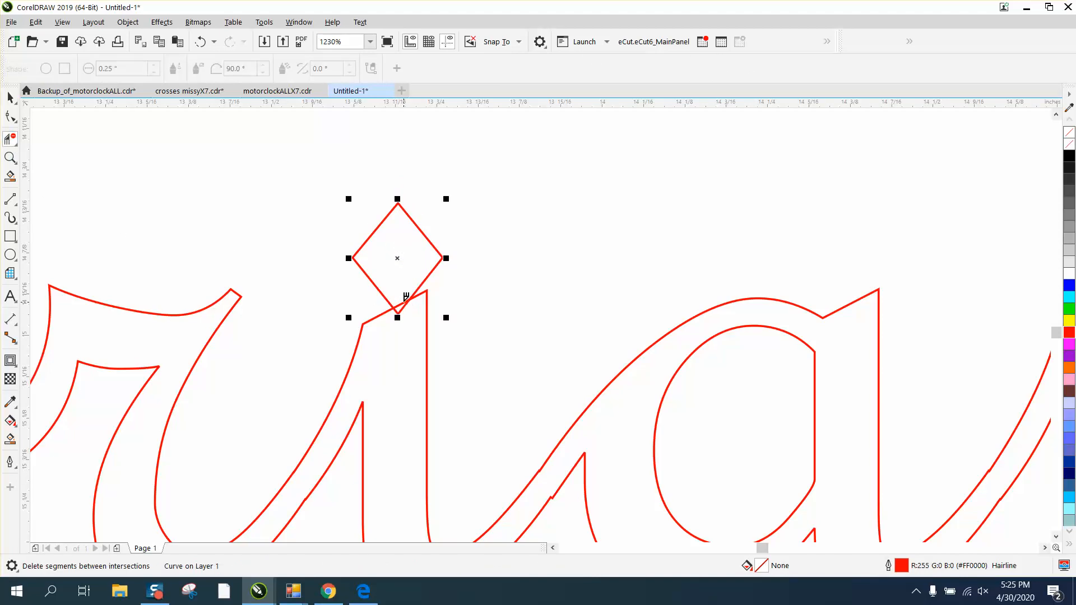
{"action": "left_click", "coordinate": [406, 300]}
{"action": "left_click", "coordinate": [402, 306]}
Delete the overlapping segments where the r's lead-in stroke crosses the lower bowl of the second name's capital B.
{"action": "scroll", "coordinate": [436, 312], "scroll_direction": "down", "scroll_amount": 3}
{"action": "scroll", "coordinate": [745, 368], "scroll_direction": "down", "scroll_amount": 2}
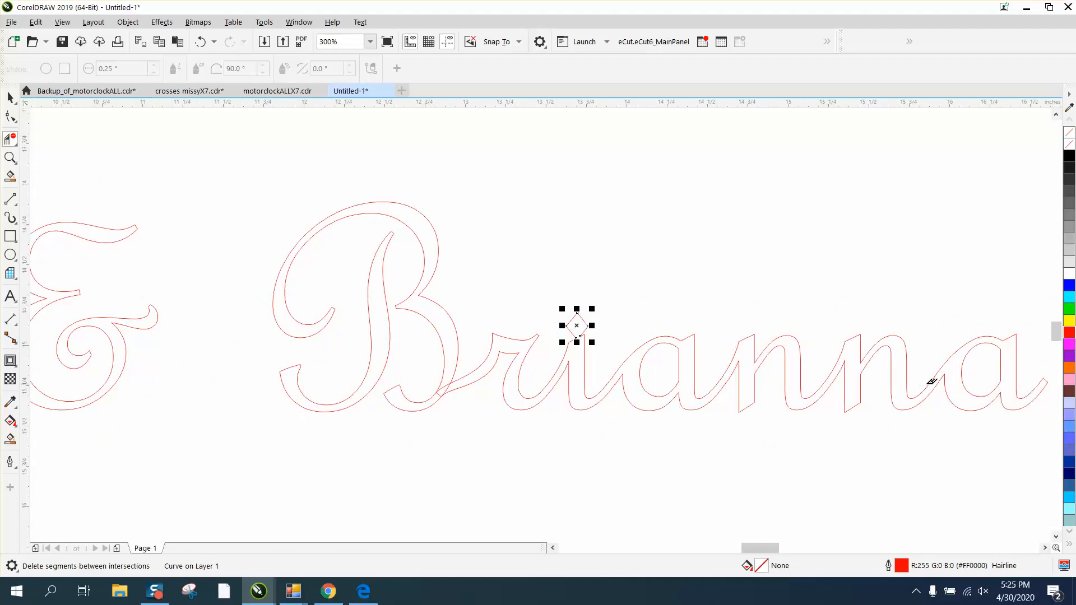
{"action": "left_click", "coordinate": [10, 158]}
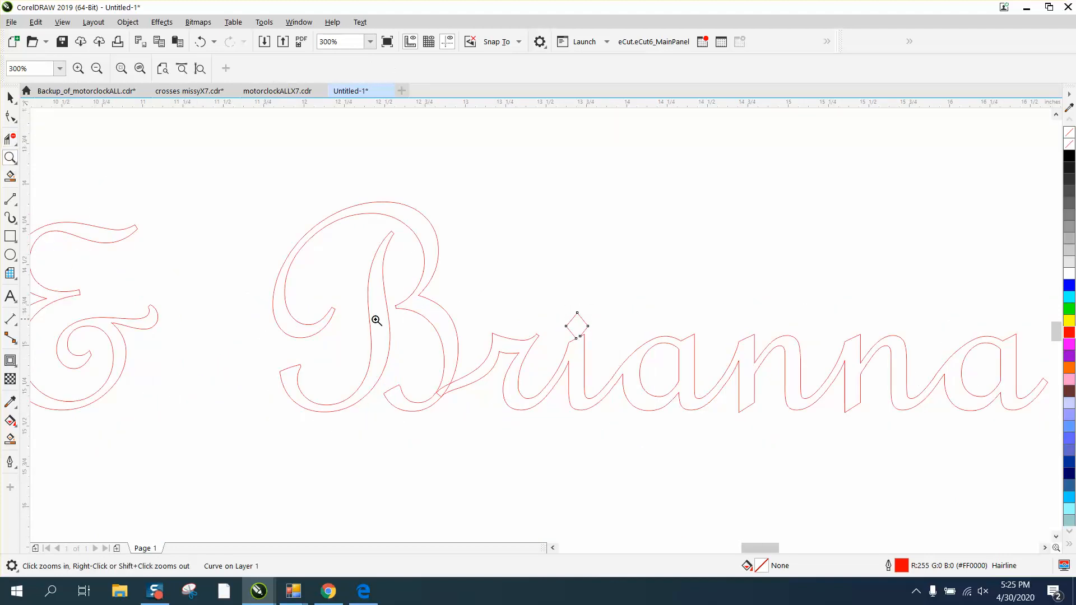
{"action": "left_click_drag", "start_coordinate": [377, 329], "coordinate": [647, 457]}
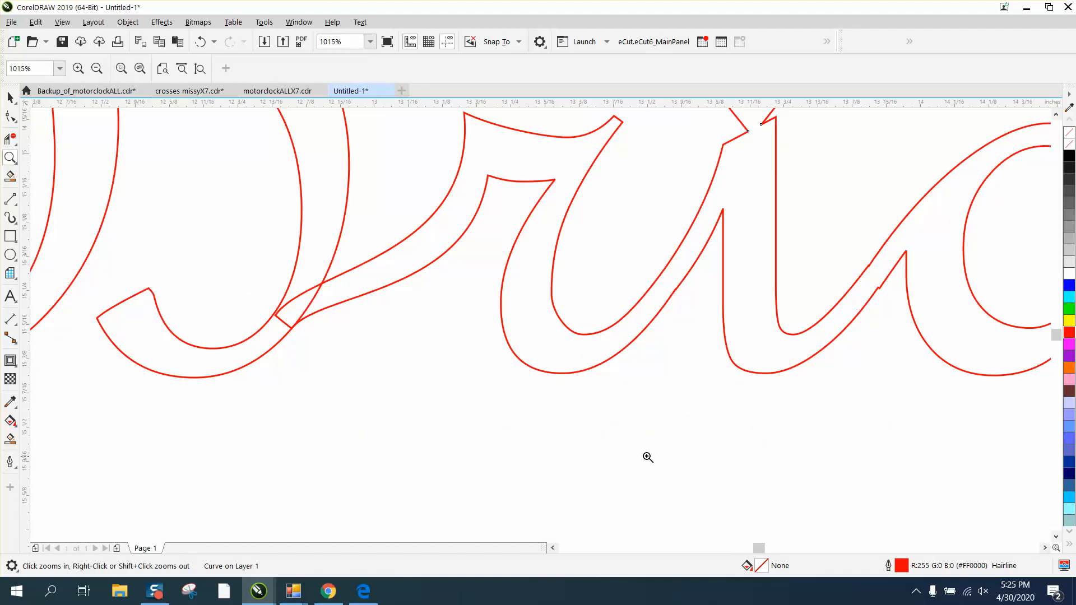
{"action": "left_click", "coordinate": [11, 139]}
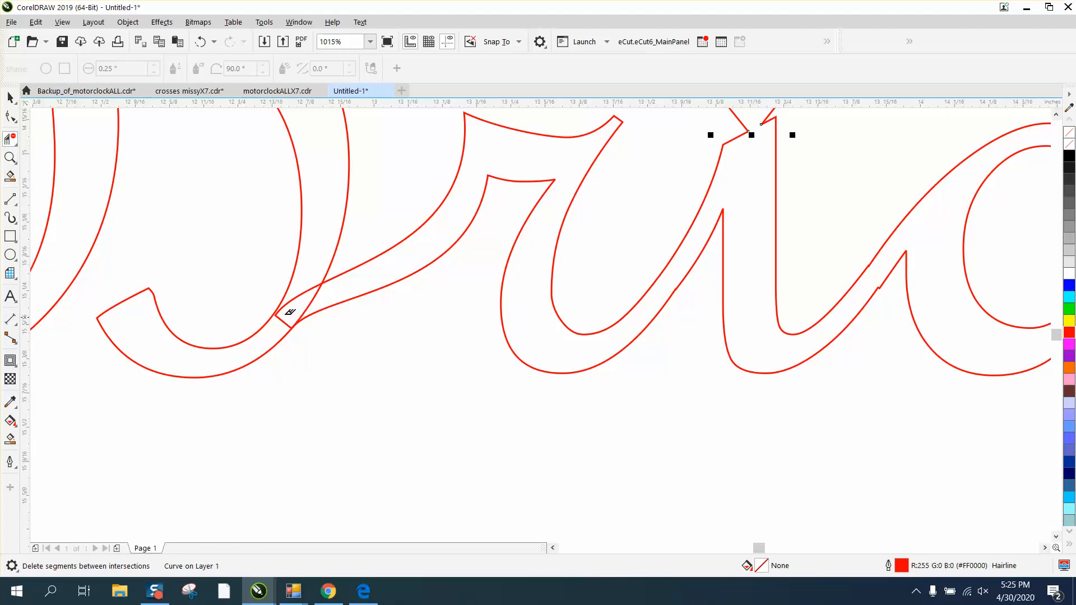
{"action": "left_click", "coordinate": [297, 293]}
{"action": "left_click", "coordinate": [315, 293]}
Delete the overlapping segments at the capital B–o and o–b joins in the first name, undoing the attempted trim between the two b's.
{"action": "scroll", "coordinate": [468, 332], "scroll_direction": "down", "scroll_amount": 4}
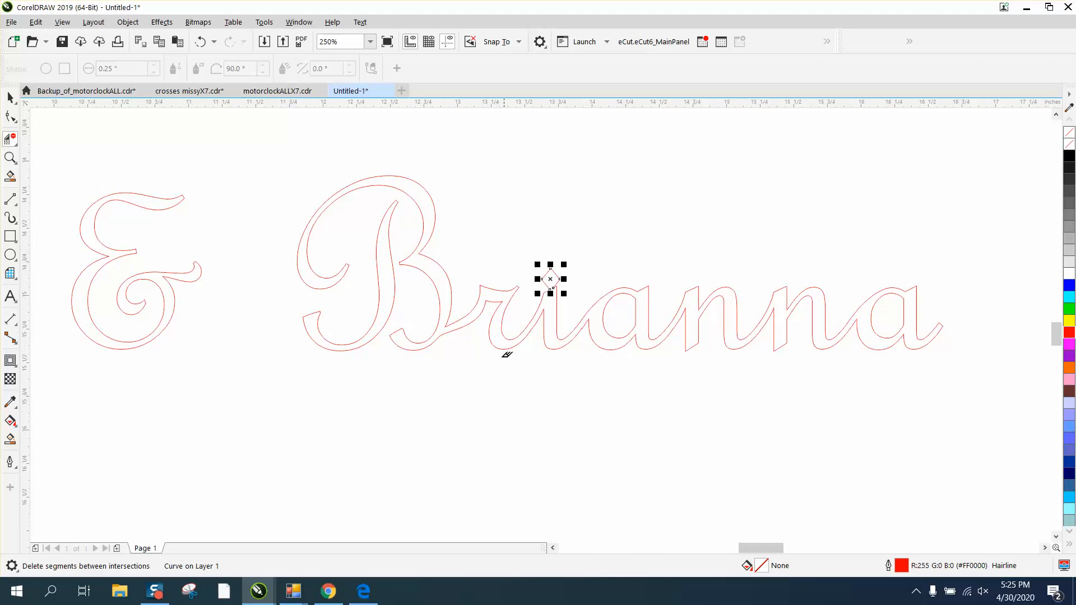
{"action": "scroll", "coordinate": [506, 354], "scroll_direction": "down", "scroll_amount": 2}
{"action": "scroll", "coordinate": [215, 326], "scroll_direction": "down", "scroll_amount": 2}
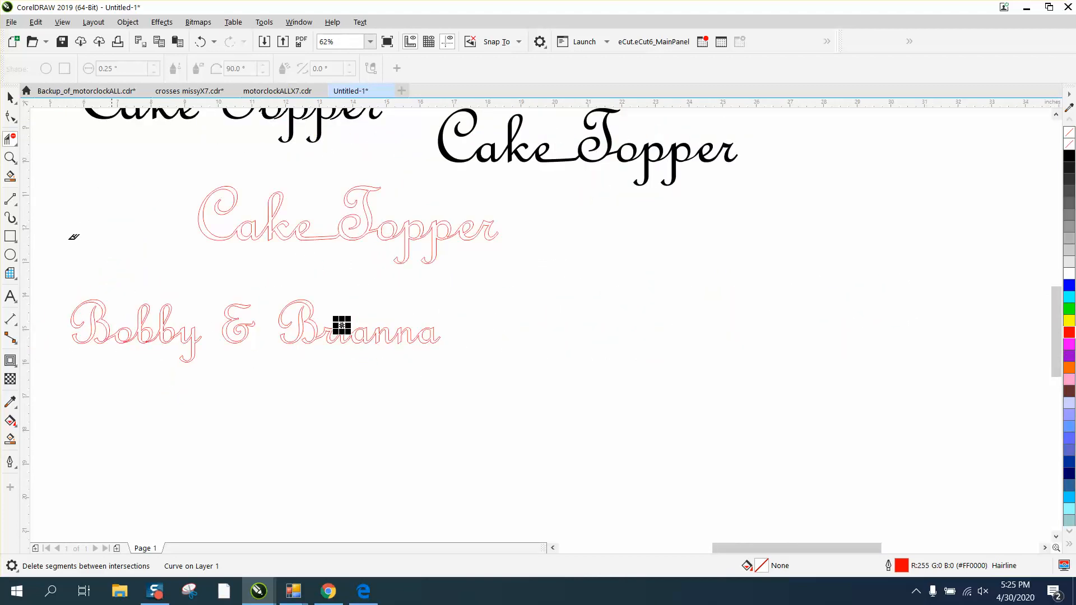
{"action": "left_click", "coordinate": [10, 158]}
{"action": "left_click_drag", "start_coordinate": [55, 278], "coordinate": [318, 385]}
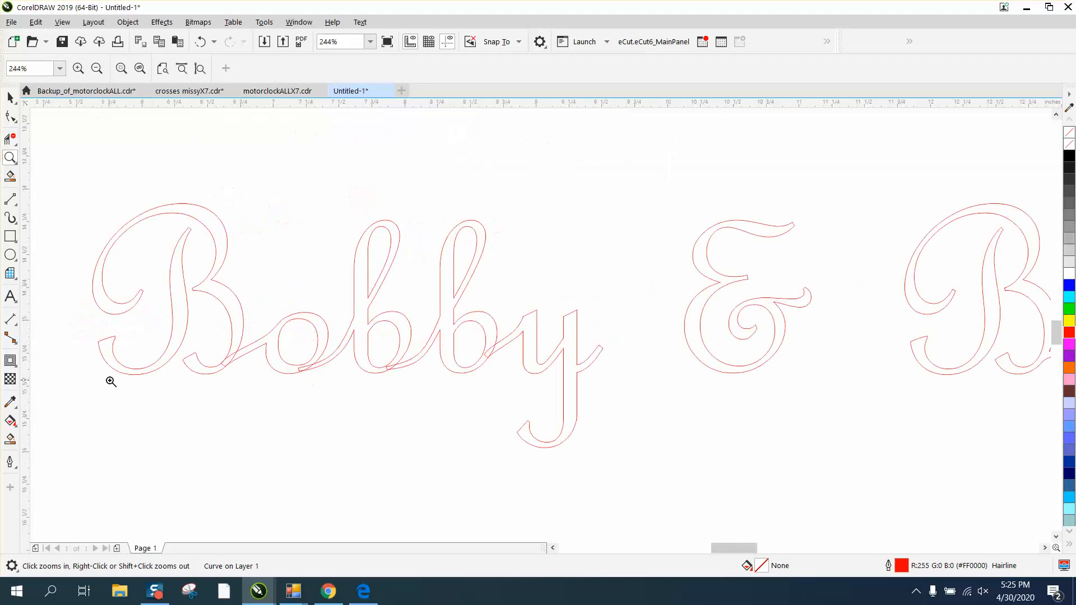
{"action": "left_click", "coordinate": [10, 138]}
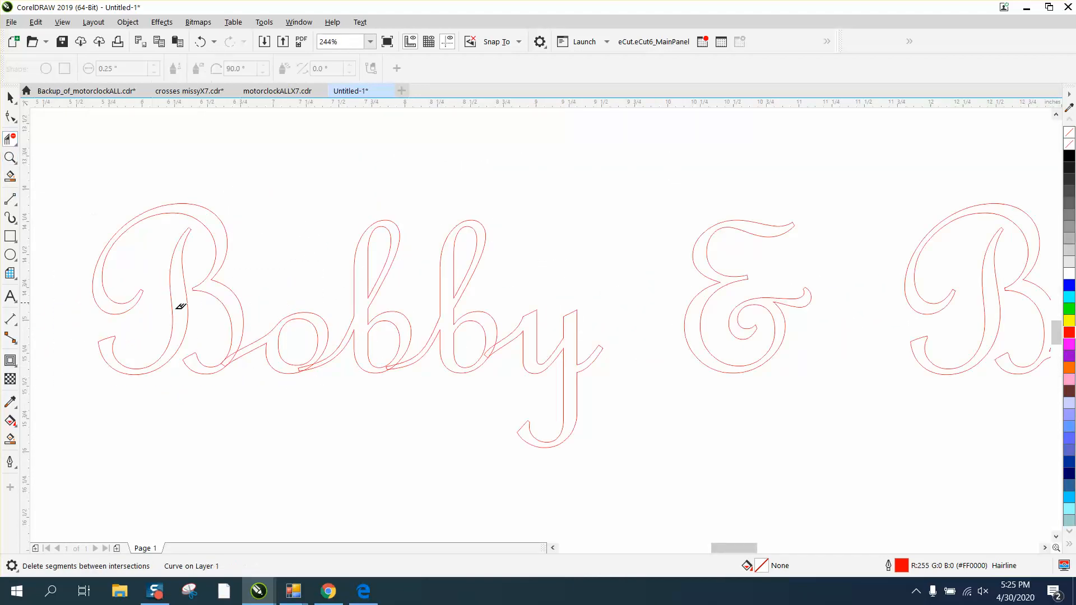
{"action": "left_click", "coordinate": [223, 360]}
{"action": "left_click", "coordinate": [311, 365]}
{"action": "left_click", "coordinate": [397, 363]}
{"action": "left_click", "coordinate": [200, 42]}
Delete the overlapping segments between the two b's and between the second b and the y in the first name.
{"action": "left_click", "coordinate": [17, 162]}
{"action": "left_click_drag", "start_coordinate": [351, 306], "coordinate": [584, 432]}
{"action": "left_click", "coordinate": [11, 139]}
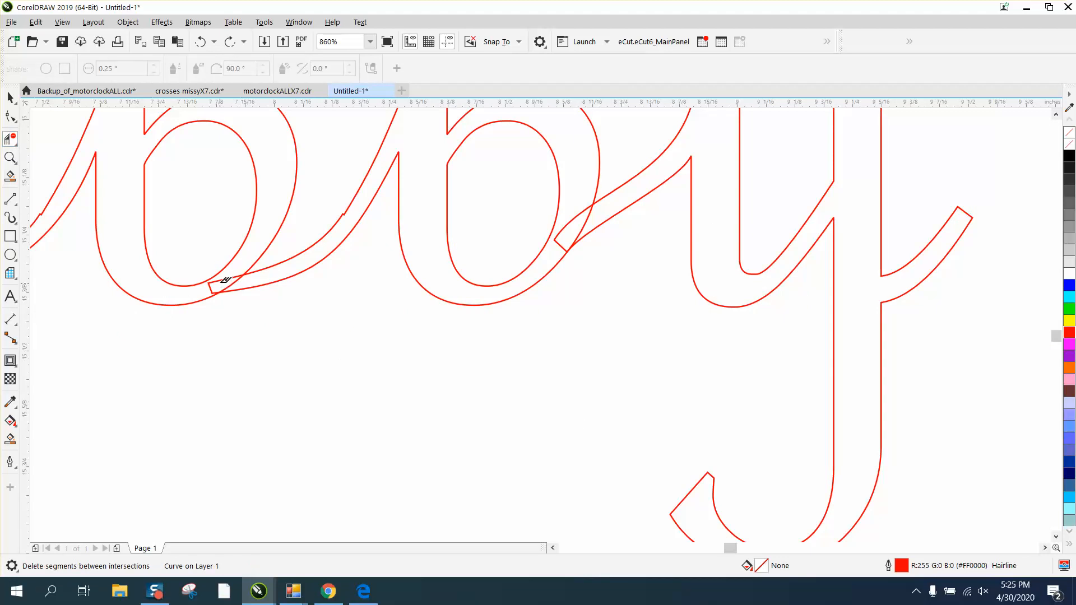
{"action": "left_click", "coordinate": [222, 275]}
{"action": "left_click", "coordinate": [231, 282]}
{"action": "left_click", "coordinate": [558, 245]}
{"action": "left_click", "coordinate": [584, 225]}
Test-fill the first name's outline in black with Smart Fill, and undo the fill.
{"action": "scroll", "coordinate": [580, 234], "scroll_direction": "down", "scroll_amount": 1}
{"action": "scroll", "coordinate": [583, 234], "scroll_direction": "down", "scroll_amount": 1}
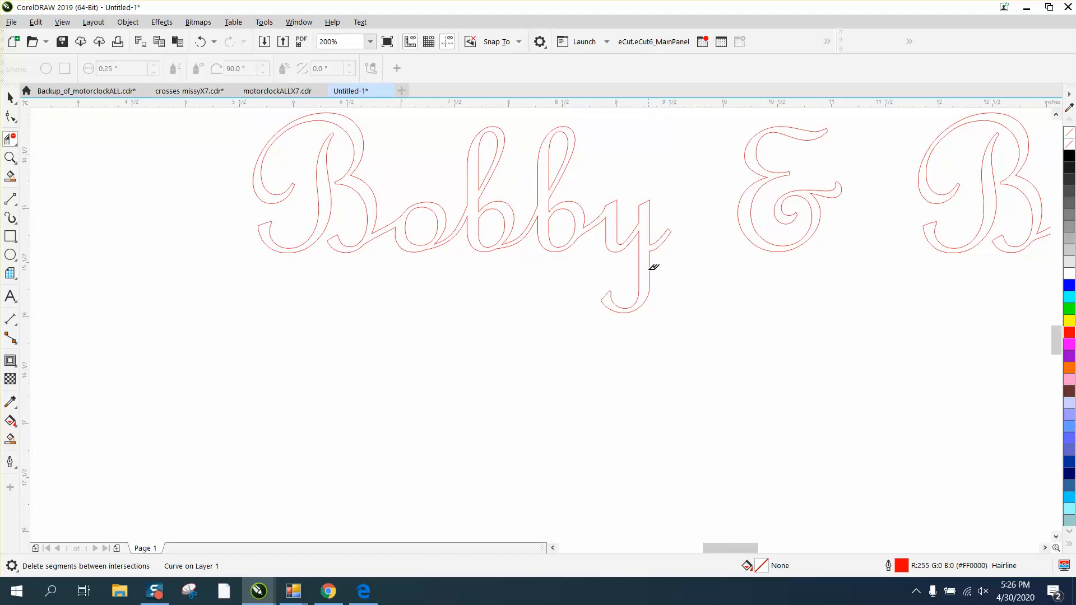
{"action": "scroll", "coordinate": [555, 281], "scroll_direction": "down", "scroll_amount": 1}
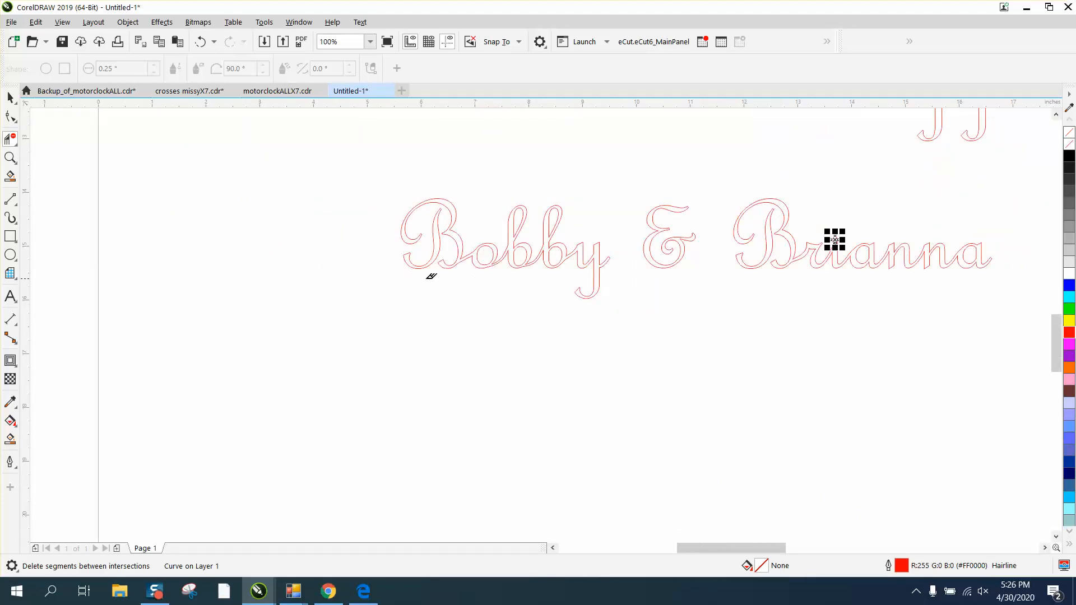
{"action": "left_click", "coordinate": [10, 99]}
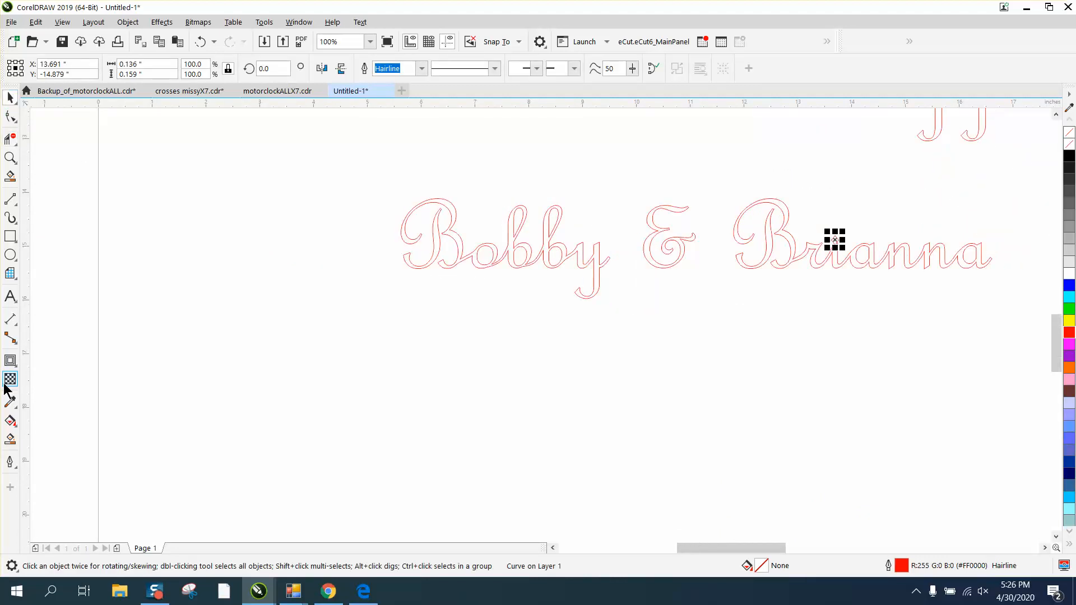
{"action": "left_click", "coordinate": [10, 438]}
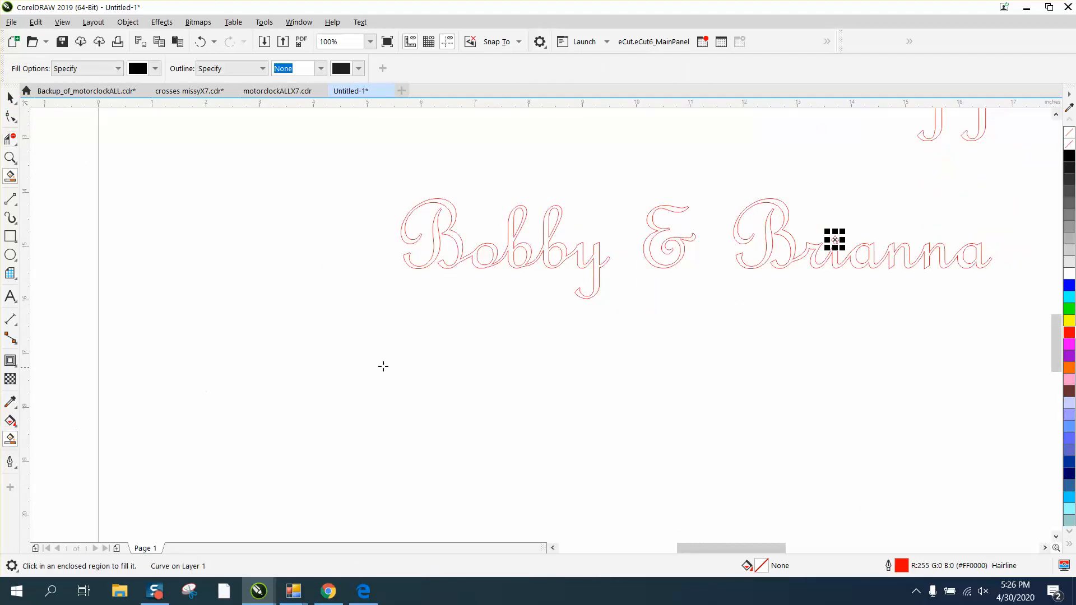
{"action": "left_click", "coordinate": [493, 251]}
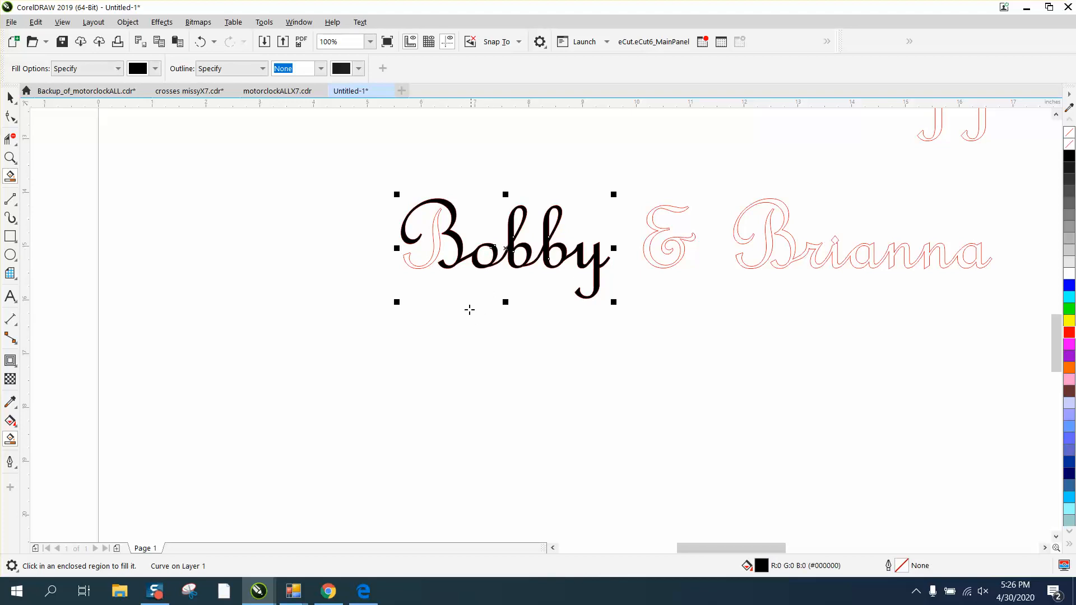
{"action": "left_click", "coordinate": [201, 41]}
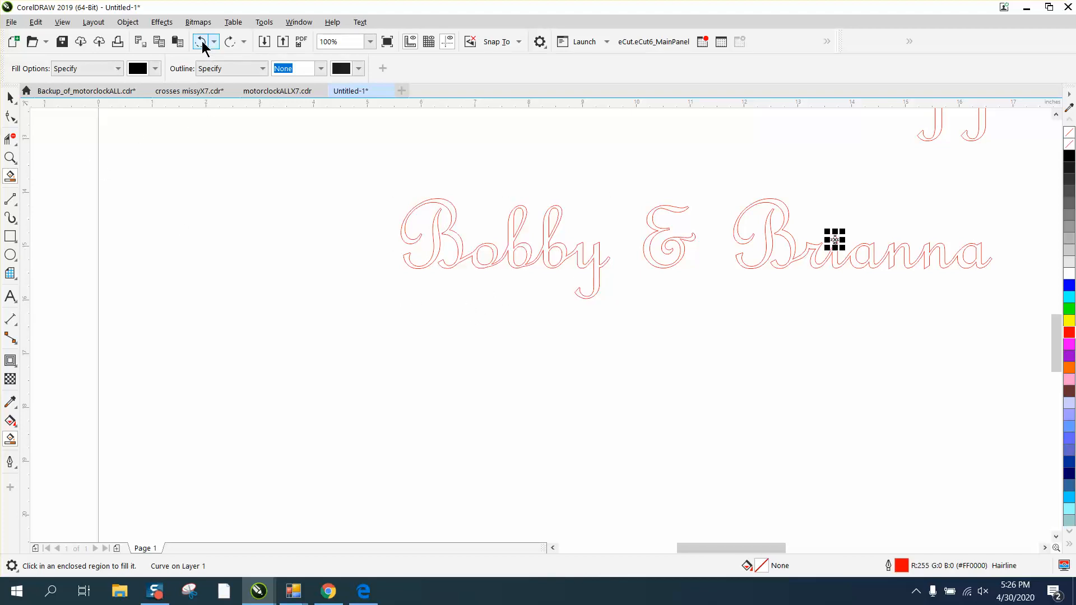
Extend the first capital B's middle tip nodes into its stem and shift the adjoining upper-bowl node downward toward the stem.
{"action": "left_click_drag", "start_coordinate": [392, 192], "coordinate": [570, 341]}
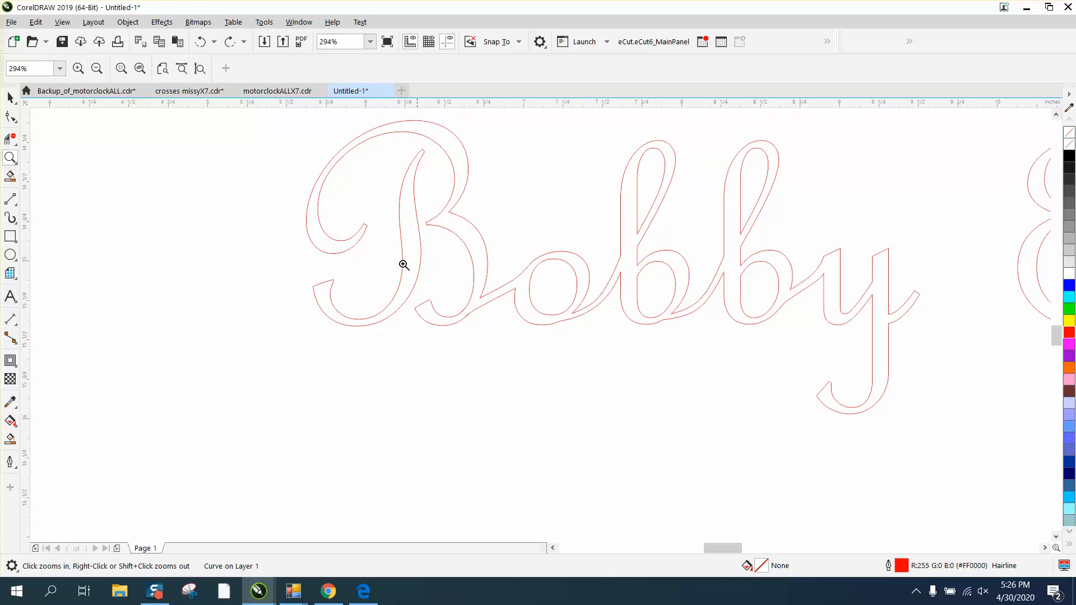
{"action": "left_click_drag", "start_coordinate": [331, 186], "coordinate": [582, 365]}
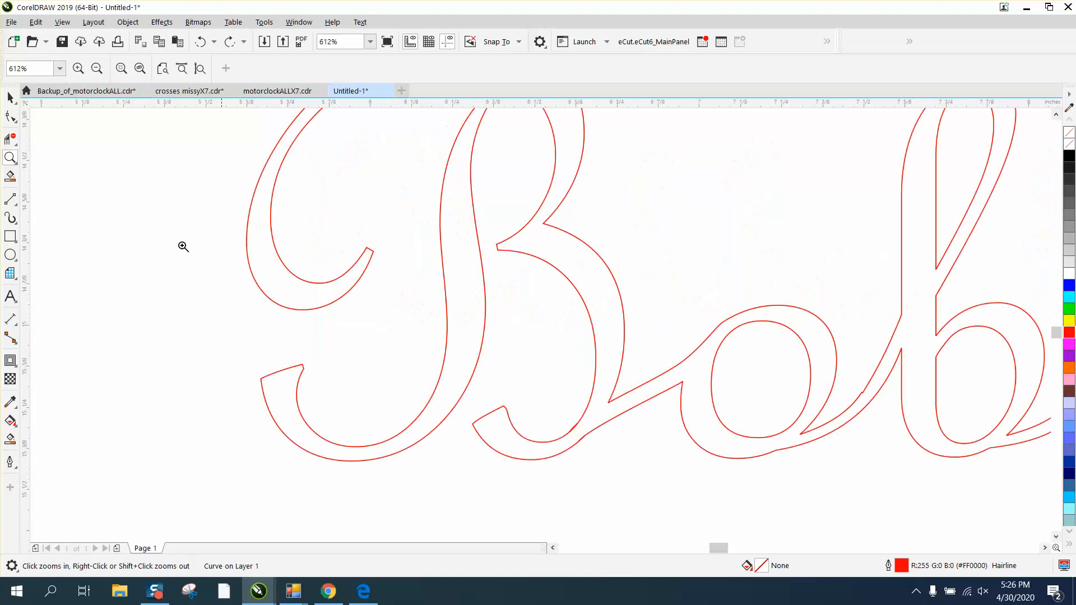
{"action": "left_click", "coordinate": [11, 117]}
{"action": "left_click", "coordinate": [505, 244]}
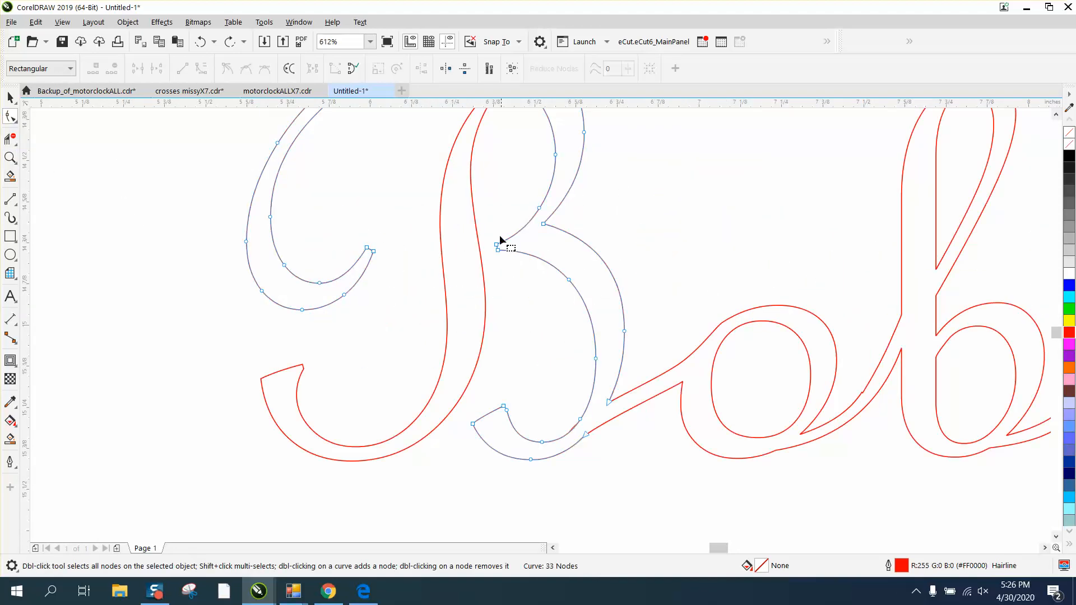
{"action": "left_click", "coordinate": [497, 247]}
{"action": "left_click_drag", "start_coordinate": [497, 250], "coordinate": [469, 253]}
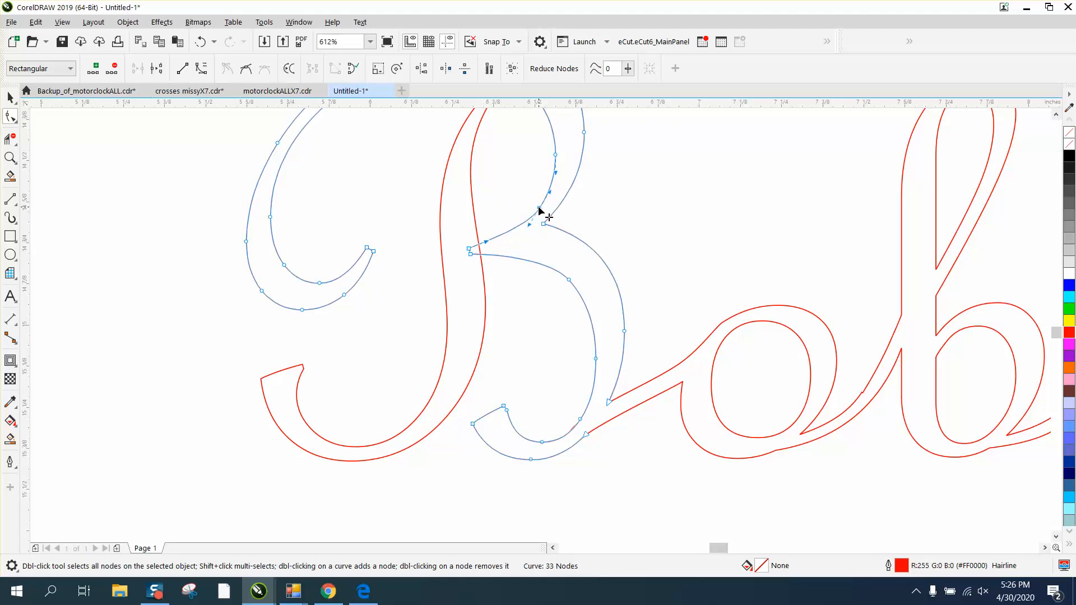
{"action": "left_click_drag", "start_coordinate": [538, 209], "coordinate": [526, 219]}
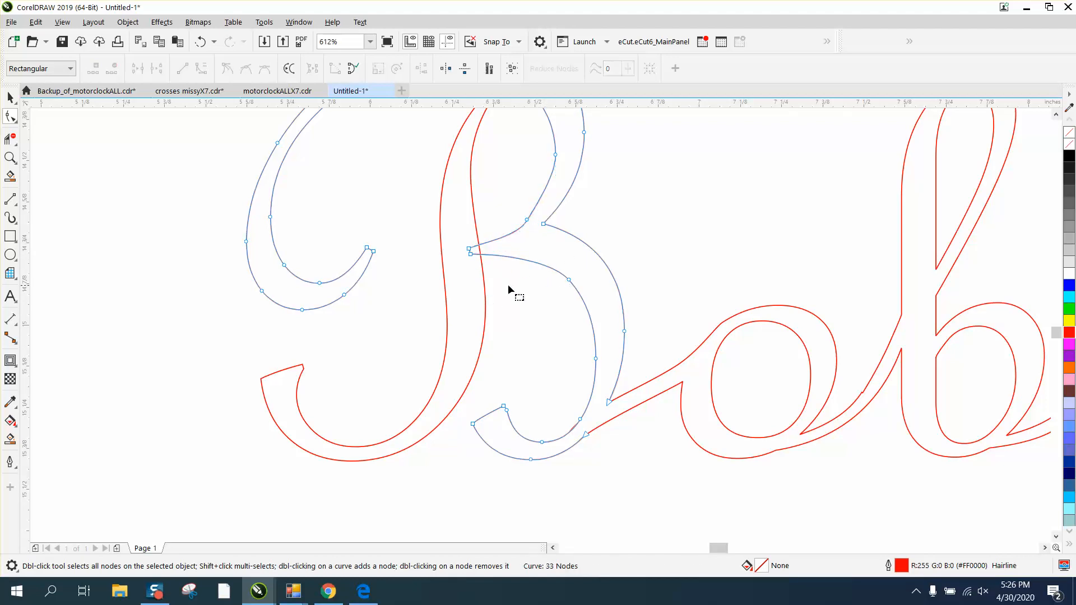
Delete the overlapping segments where the first capital B's middle tip crosses its stem.
{"action": "left_click", "coordinate": [10, 138]}
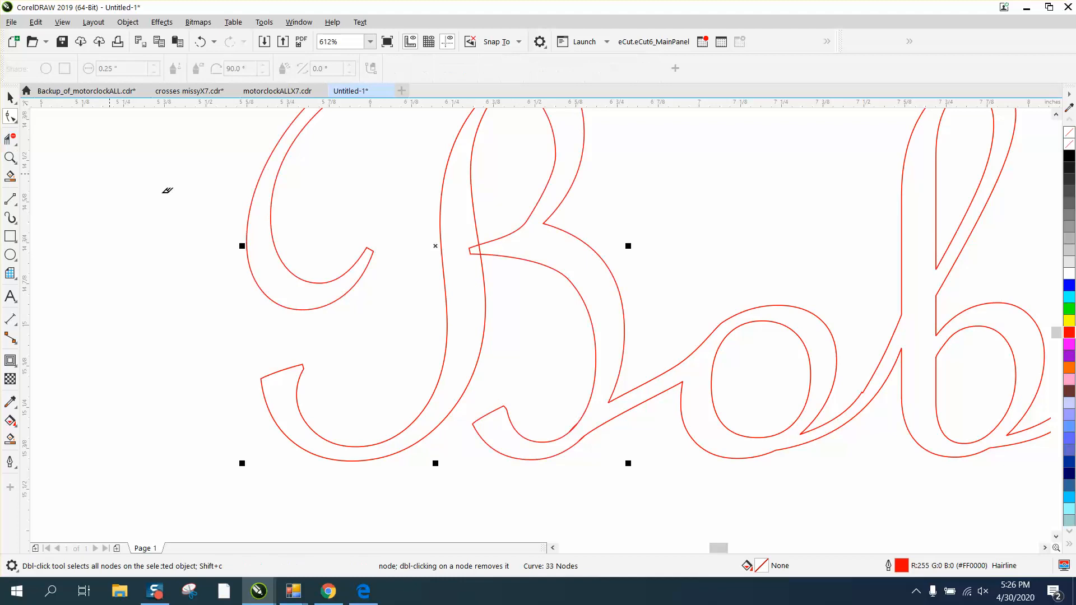
{"action": "left_click", "coordinate": [480, 251]}
{"action": "left_click", "coordinate": [480, 246]}
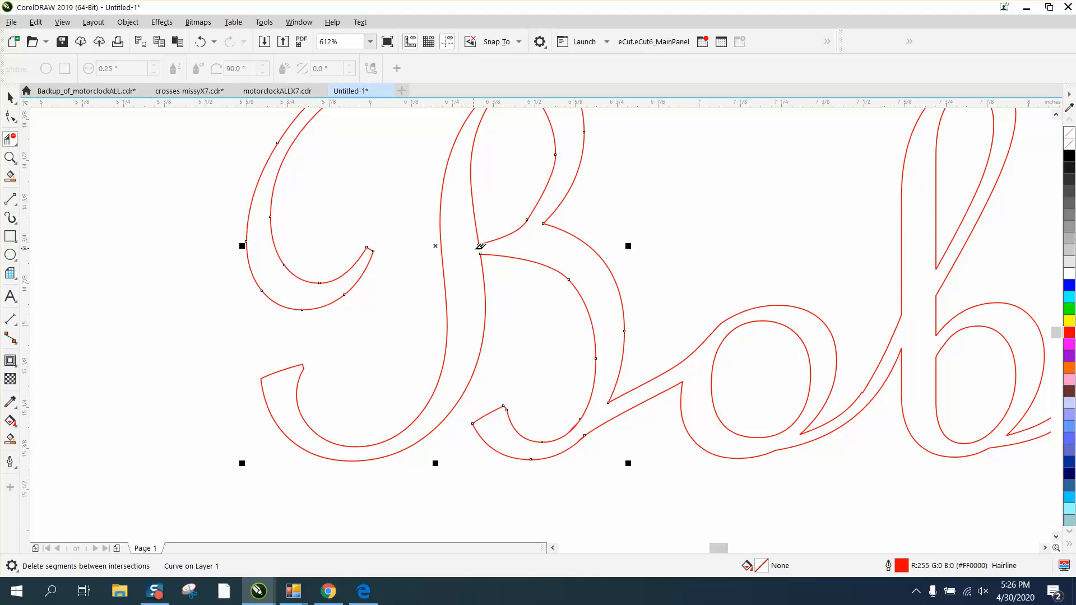
Extend the first capital B's lower tail nodes into its stem, delete the inner bottom node, and reshape the inner curve.
{"action": "scroll", "coordinate": [432, 360], "scroll_direction": "down", "scroll_amount": 3}
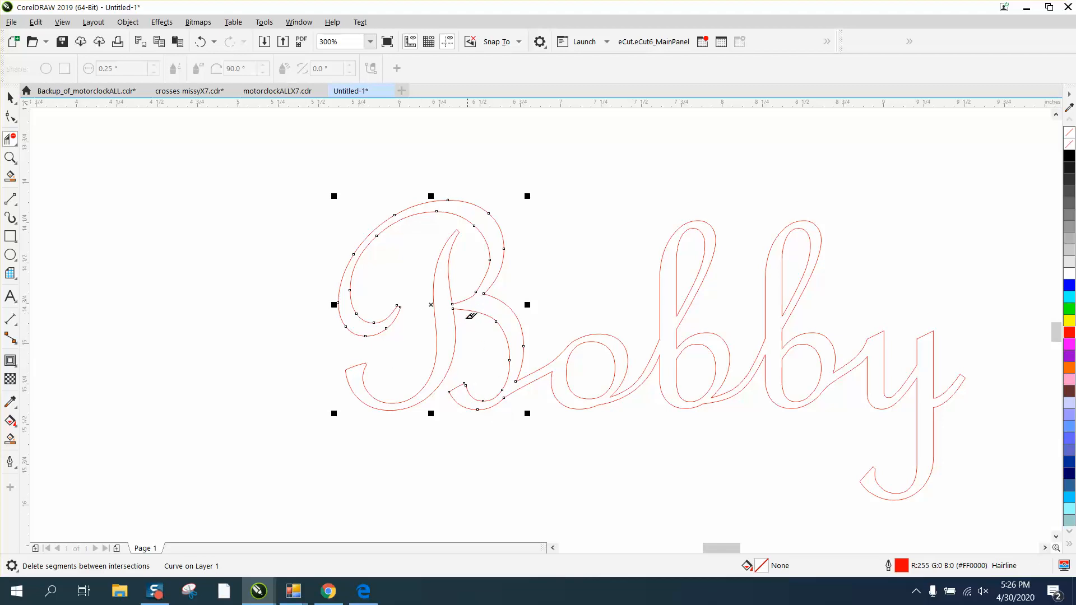
{"action": "left_click", "coordinate": [11, 157]}
{"action": "left_click_drag", "start_coordinate": [395, 332], "coordinate": [636, 478]}
{"action": "left_click", "coordinate": [10, 116]}
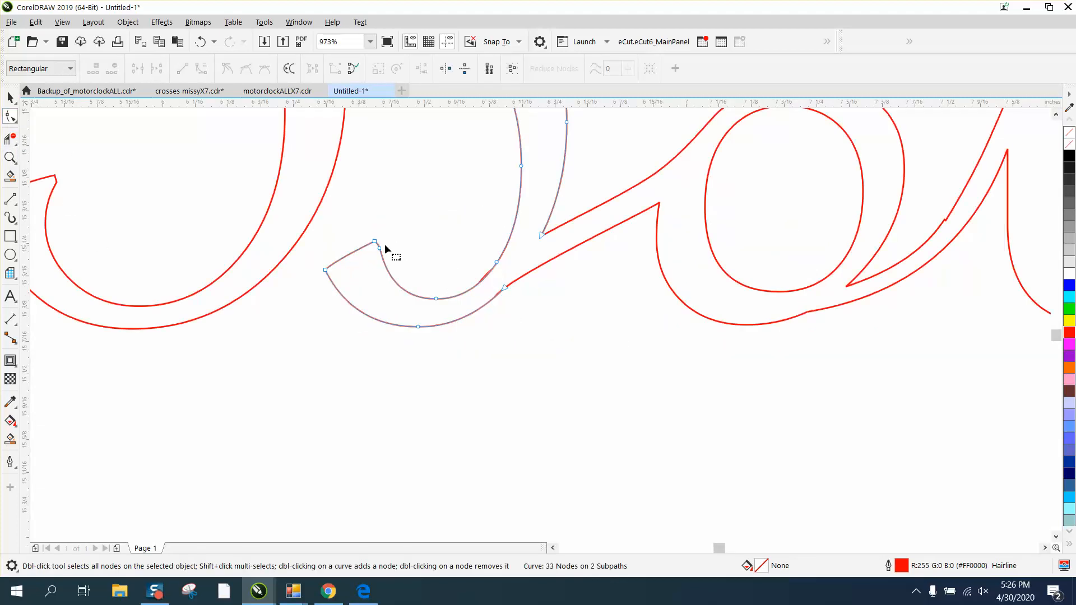
{"action": "left_click_drag", "start_coordinate": [385, 234], "coordinate": [269, 224]}
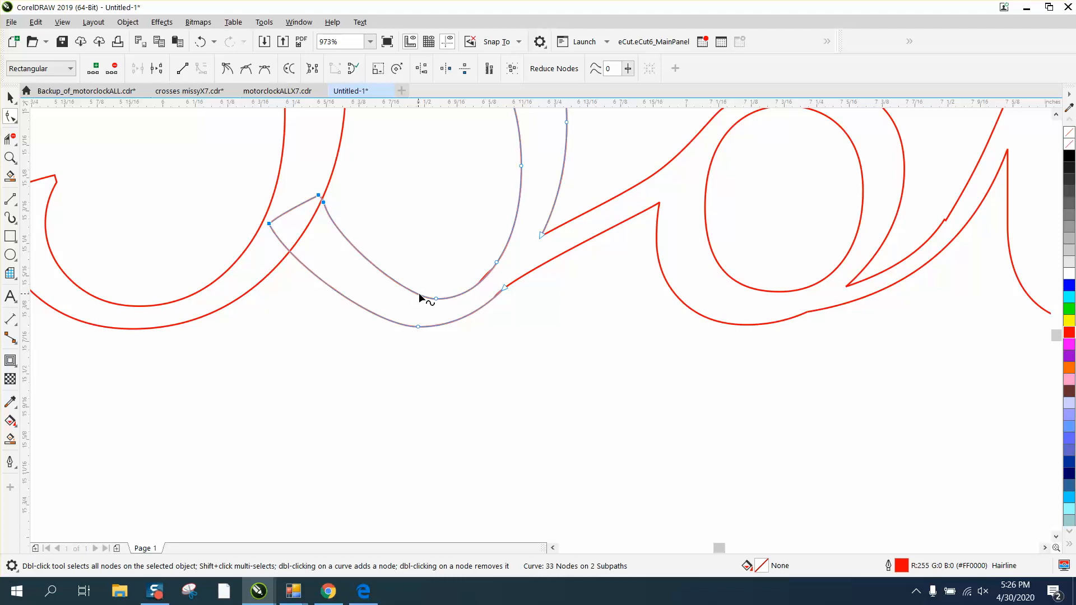
{"action": "double_click", "coordinate": [436, 298]}
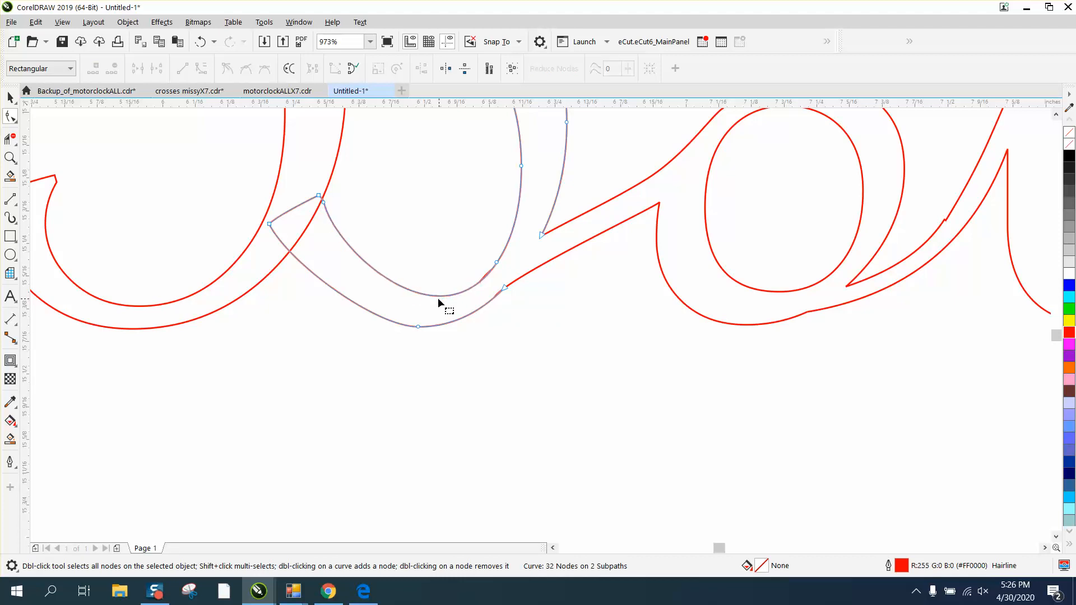
{"action": "left_click", "coordinate": [495, 263]}
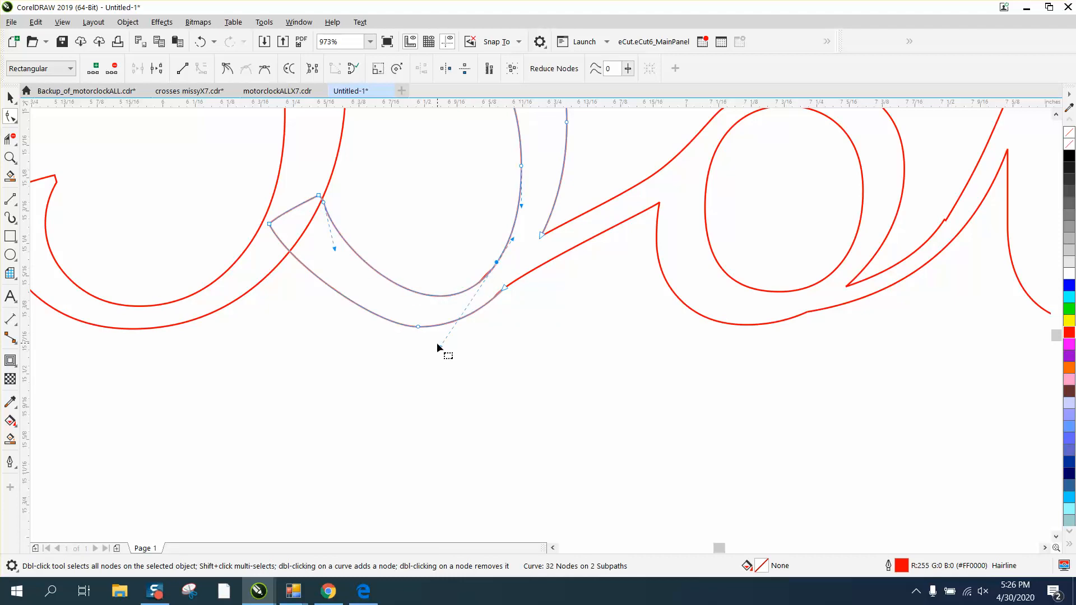
{"action": "left_click_drag", "start_coordinate": [438, 344], "coordinate": [385, 352]}
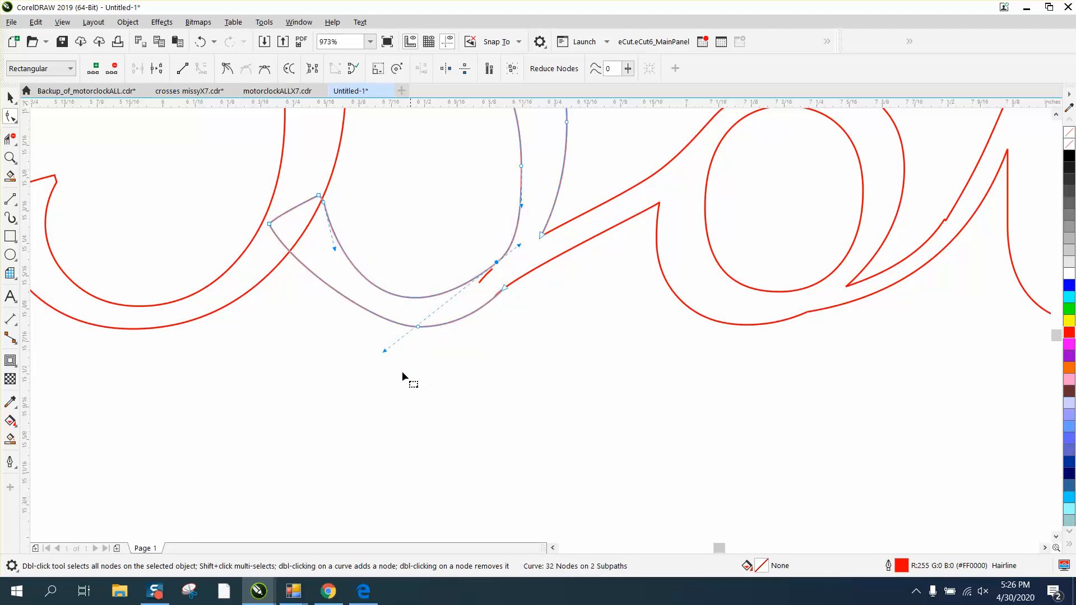
Delete the overlapping segments where the first capital B's lower tail crosses its stem, and the stray segment near the lower bowl.
{"action": "left_click", "coordinate": [10, 138]}
{"action": "left_click", "coordinate": [303, 211]}
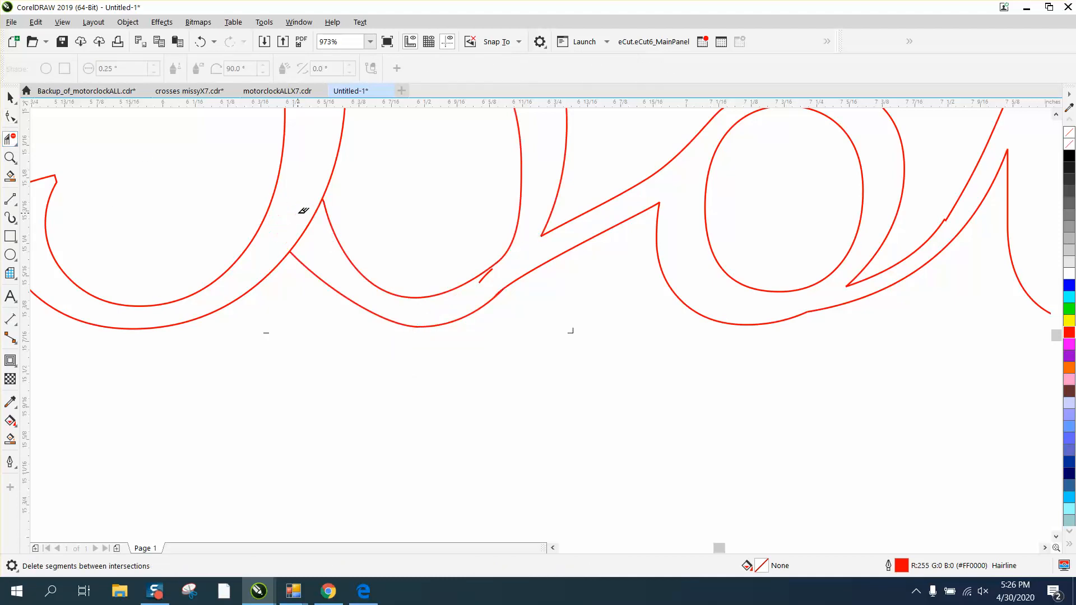
{"action": "left_click", "coordinate": [308, 222]}
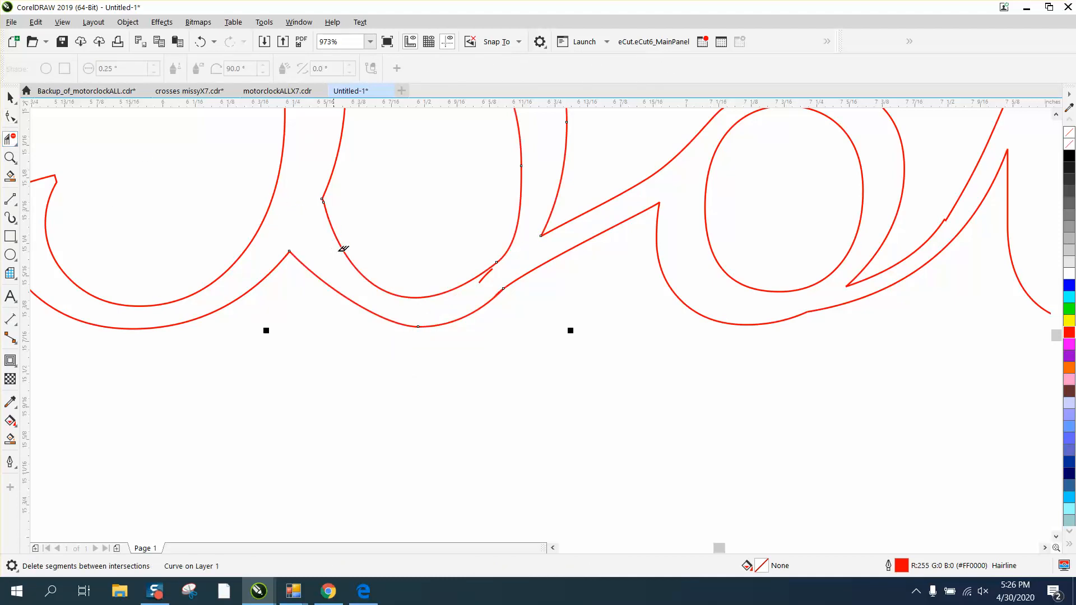
{"action": "left_click", "coordinate": [484, 271]}
{"action": "scroll", "coordinate": [448, 287], "scroll_direction": "down", "scroll_amount": 5}
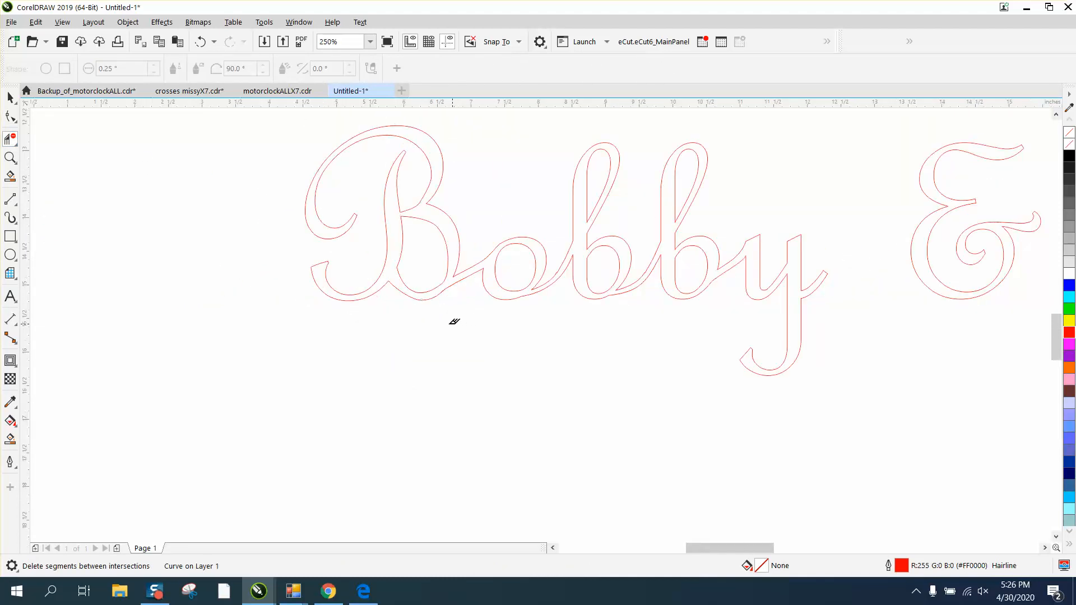
Smart-fill the first name's outline in black without an outline, and nudge the filled copy 2 inches down.
{"action": "scroll", "coordinate": [451, 319], "scroll_direction": "down", "scroll_amount": 3}
{"action": "left_click", "coordinate": [10, 438]}
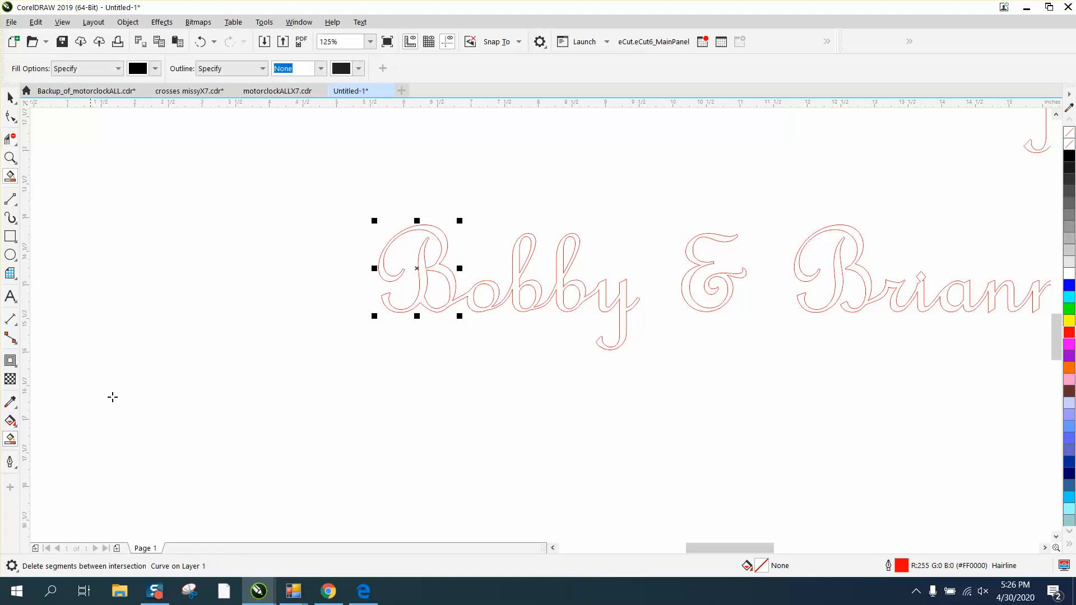
{"action": "left_click", "coordinate": [442, 271]}
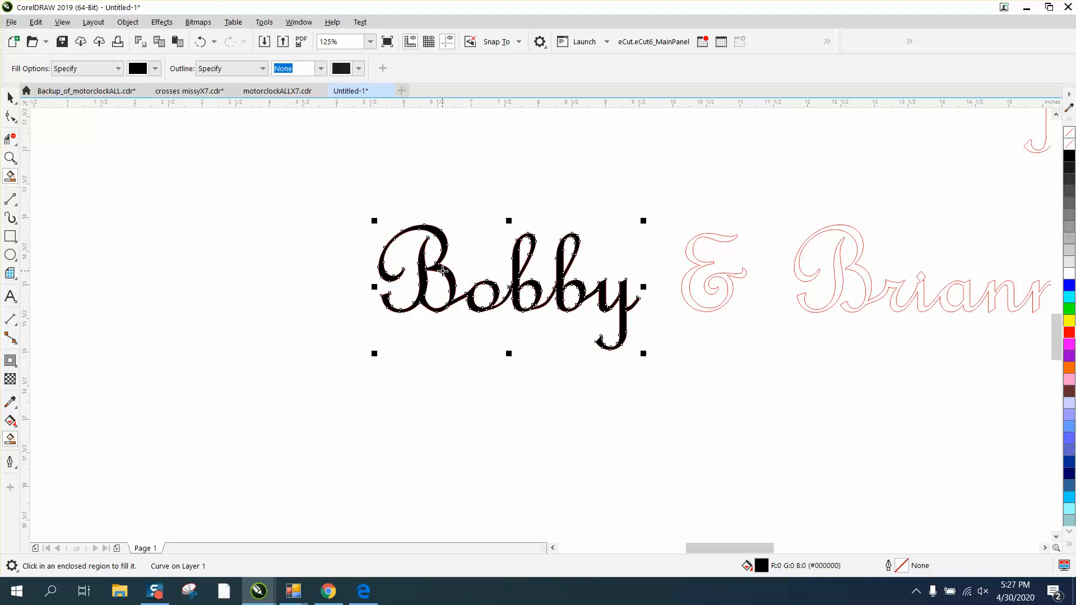
{"action": "key", "text": "Down"}
{"action": "key", "text": "Down"}
{"action": "key", "text": "Down"}
{"action": "key", "text": "Down"}
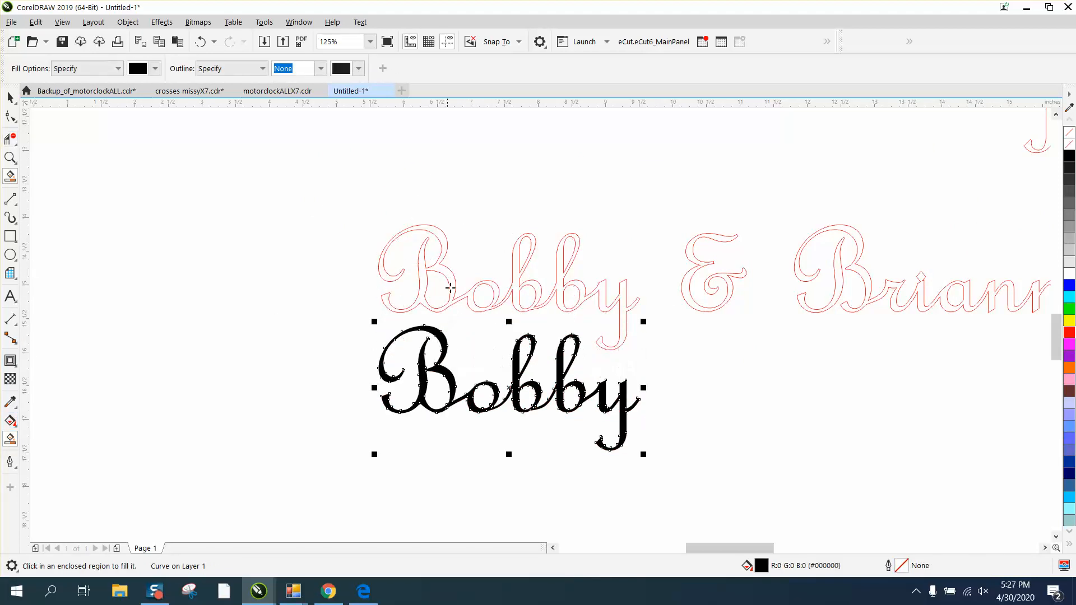
Smart-fill the ampersand in black and nudge the filled copy 2 inches down beside the filled first name.
{"action": "left_click", "coordinate": [693, 299]}
{"action": "key", "text": "Down"}
{"action": "key", "text": "Down"}
{"action": "key", "text": "Down"}
{"action": "key", "text": "Down"}
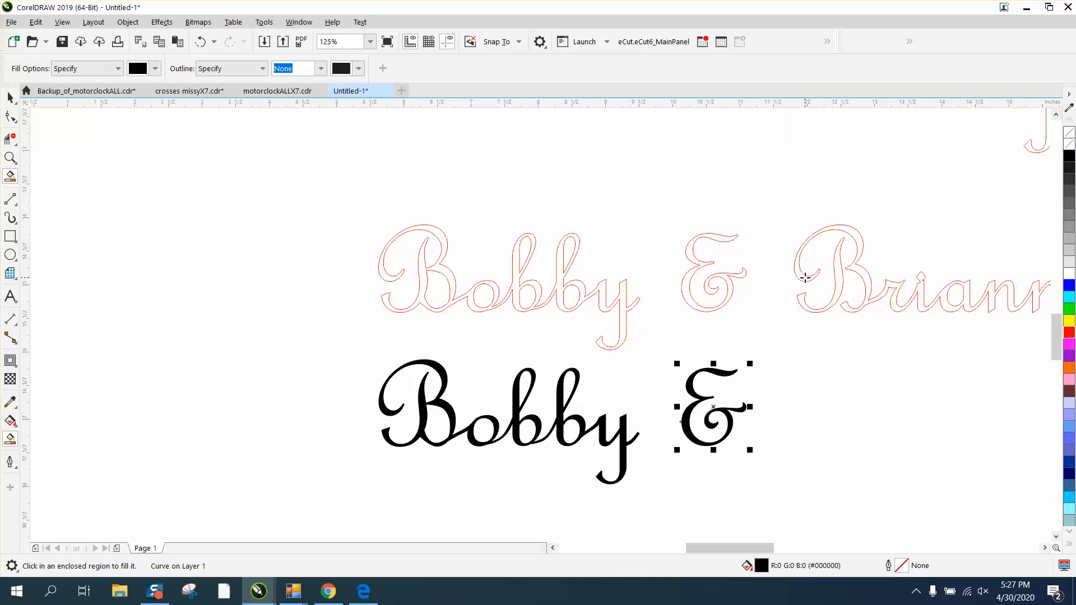
Extend the second capital B's middle tip nodes leftward into its stem.
{"action": "left_click", "coordinate": [10, 157]}
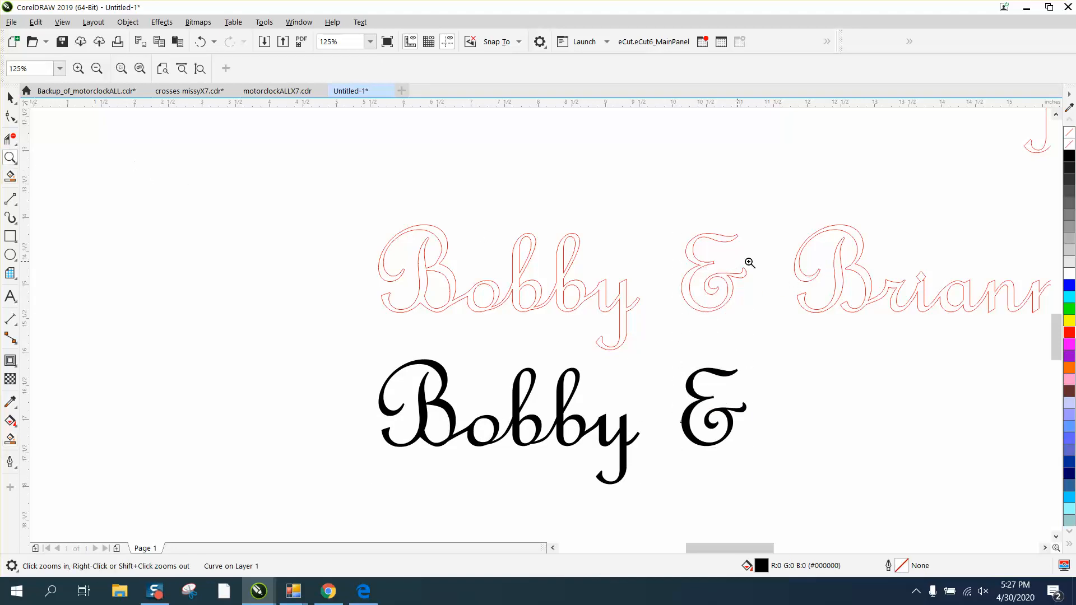
{"action": "left_click_drag", "start_coordinate": [954, 387], "coordinate": [785, 188]}
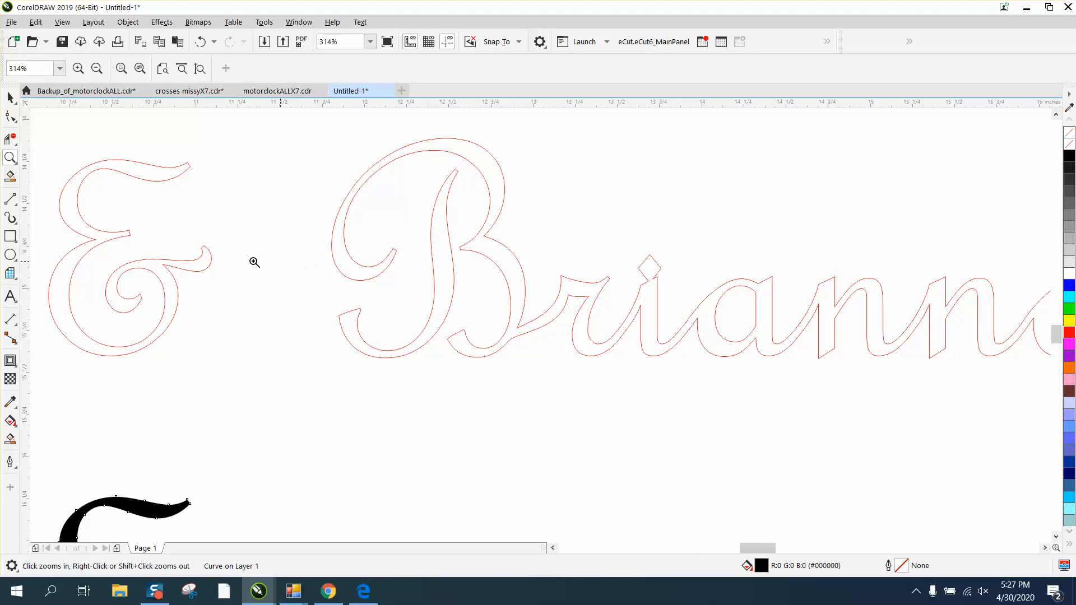
{"action": "left_click", "coordinate": [10, 116]}
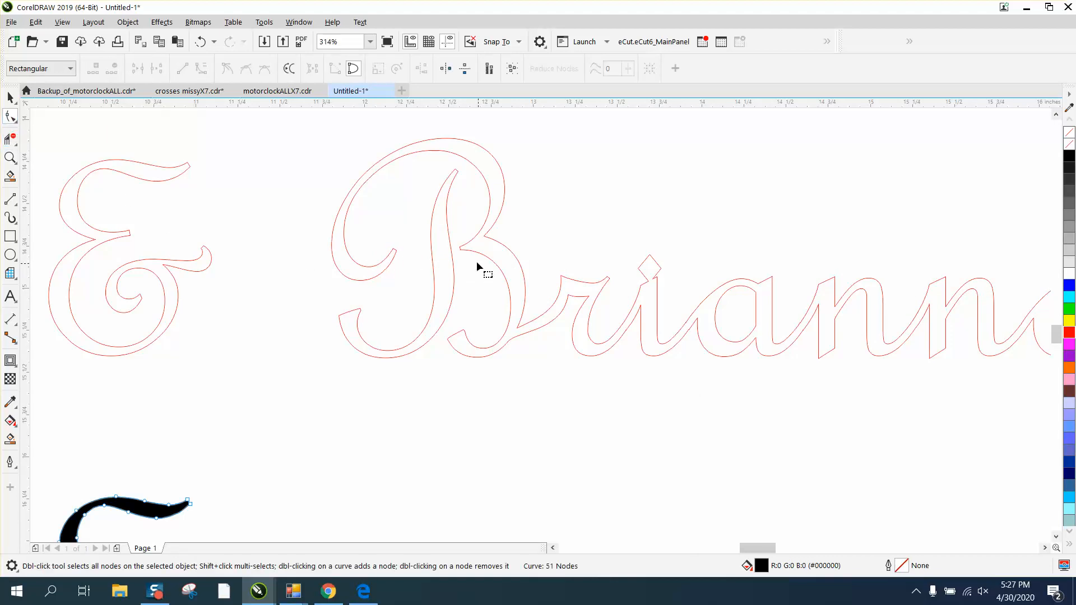
{"action": "left_click", "coordinate": [466, 250]}
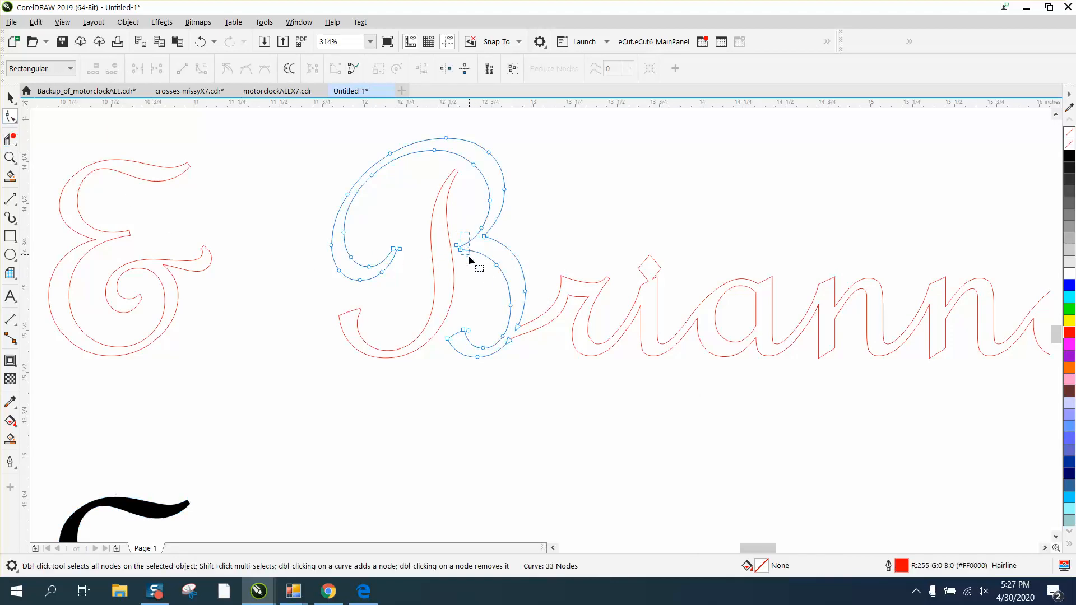
{"action": "left_click", "coordinate": [461, 249]}
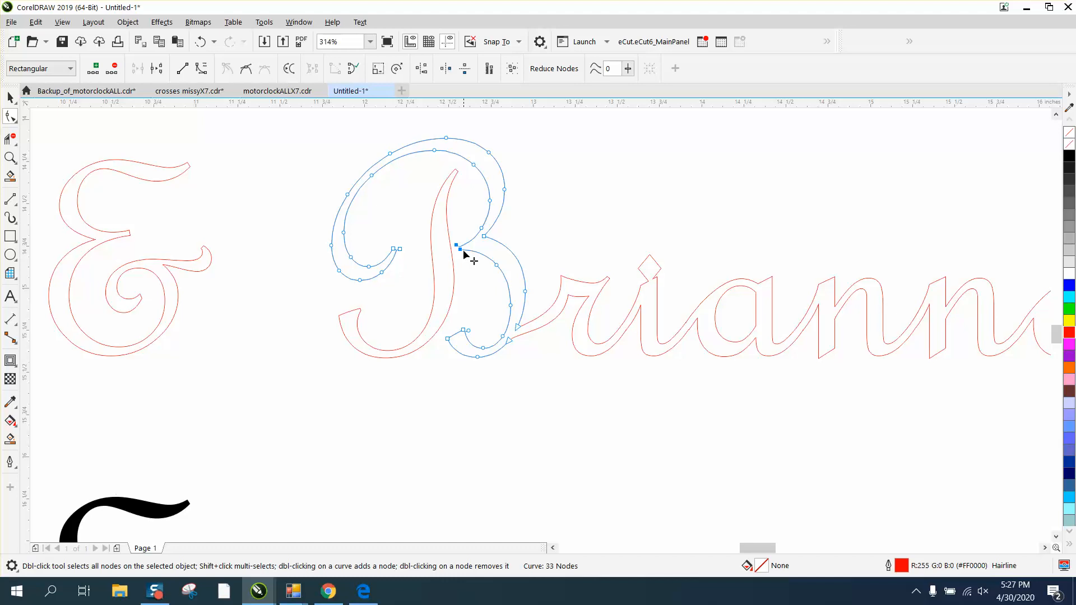
{"action": "left_click_drag", "start_coordinate": [462, 250], "coordinate": [574, 307]}
Delete the overlapping segments where the second capital B's middle tip crosses its stem.
{"action": "left_click", "coordinate": [10, 157]}
{"action": "left_click", "coordinate": [10, 138]}
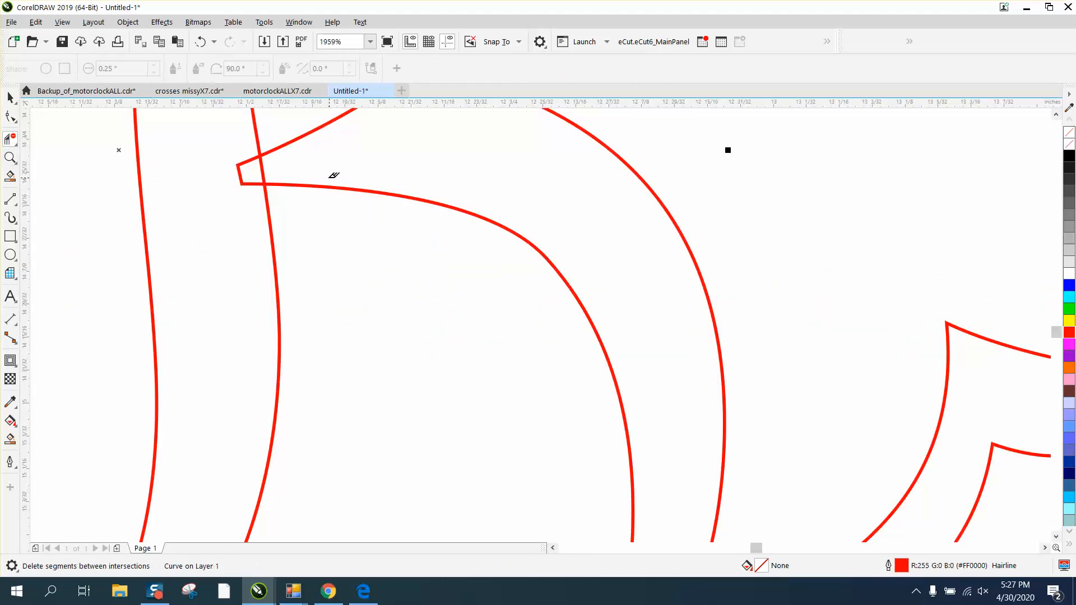
{"action": "left_click", "coordinate": [262, 169]}
{"action": "left_click", "coordinate": [239, 171]}
{"action": "scroll", "coordinate": [353, 190], "scroll_direction": "down", "scroll_amount": 6}
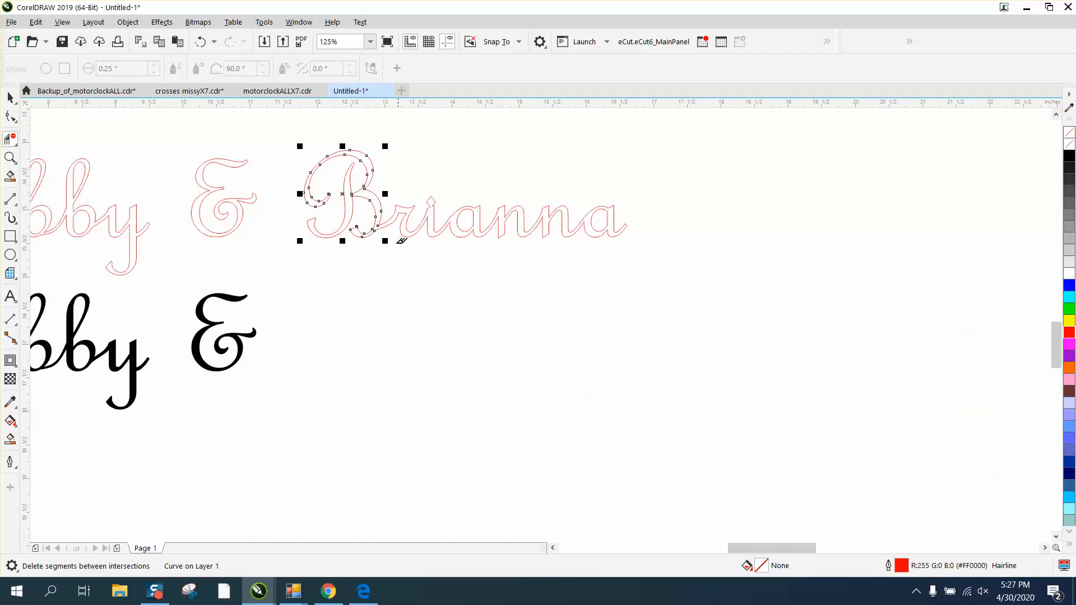
Smart-fill the second name's outline in black and nudge the filled copy 2 inches down in line with the ampersand.
{"action": "left_click", "coordinate": [10, 439]}
{"action": "left_click", "coordinate": [346, 193]}
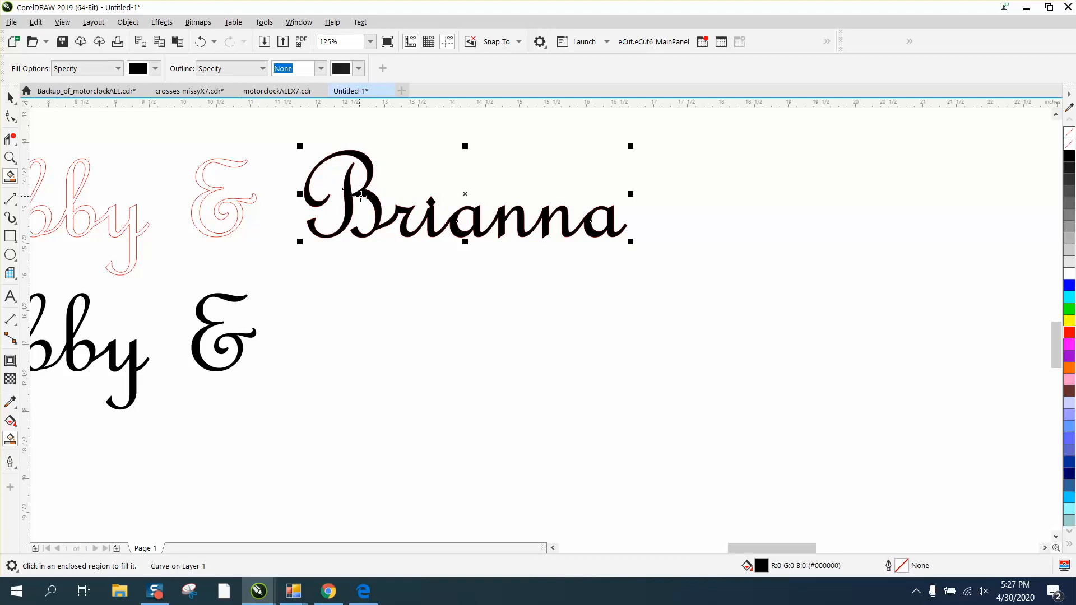
{"action": "key", "text": "Down"}
{"action": "key", "text": "Down"}
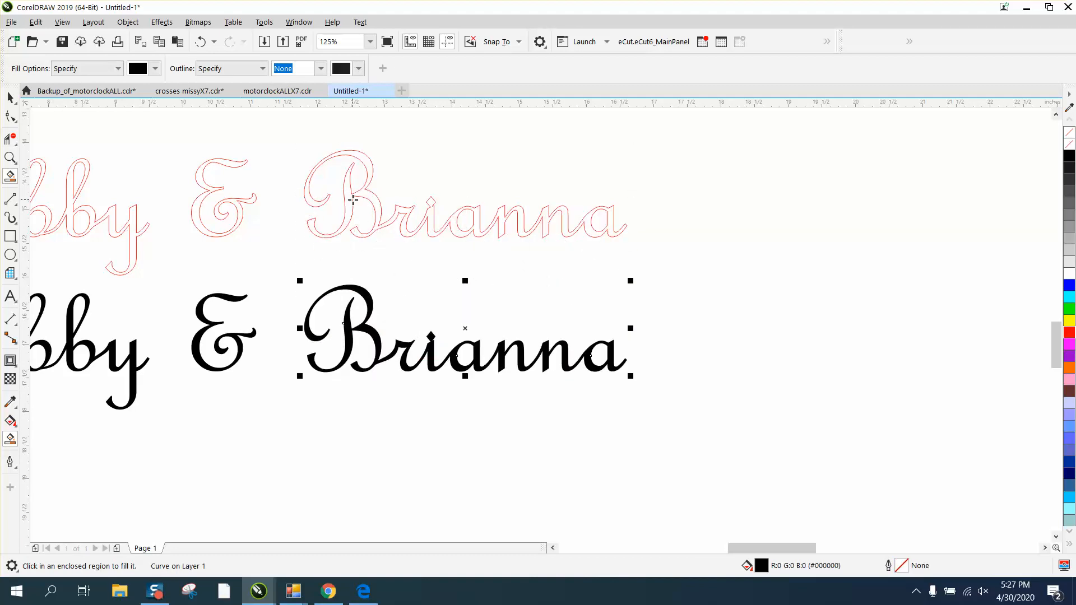
Move the original red outlines of both names and the ampersand aside, to the right of the filled copies.
{"action": "scroll", "coordinate": [446, 214], "scroll_direction": "down", "scroll_amount": 1}
{"action": "left_click", "coordinate": [10, 97]}
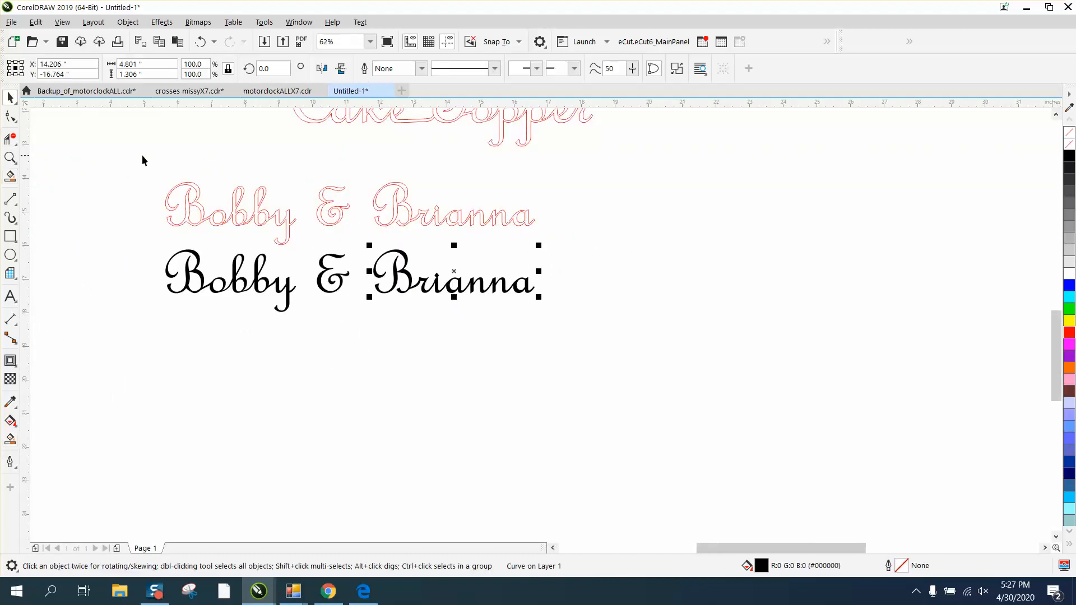
{"action": "left_click_drag", "start_coordinate": [144, 164], "coordinate": [558, 260]}
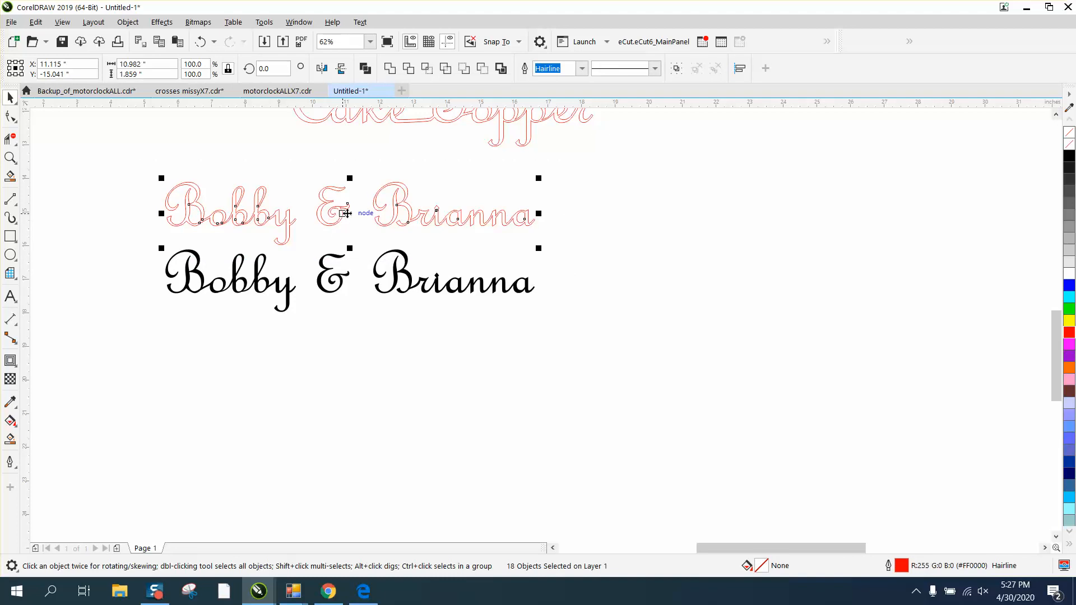
{"action": "left_click_drag", "start_coordinate": [348, 211], "coordinate": [847, 212]}
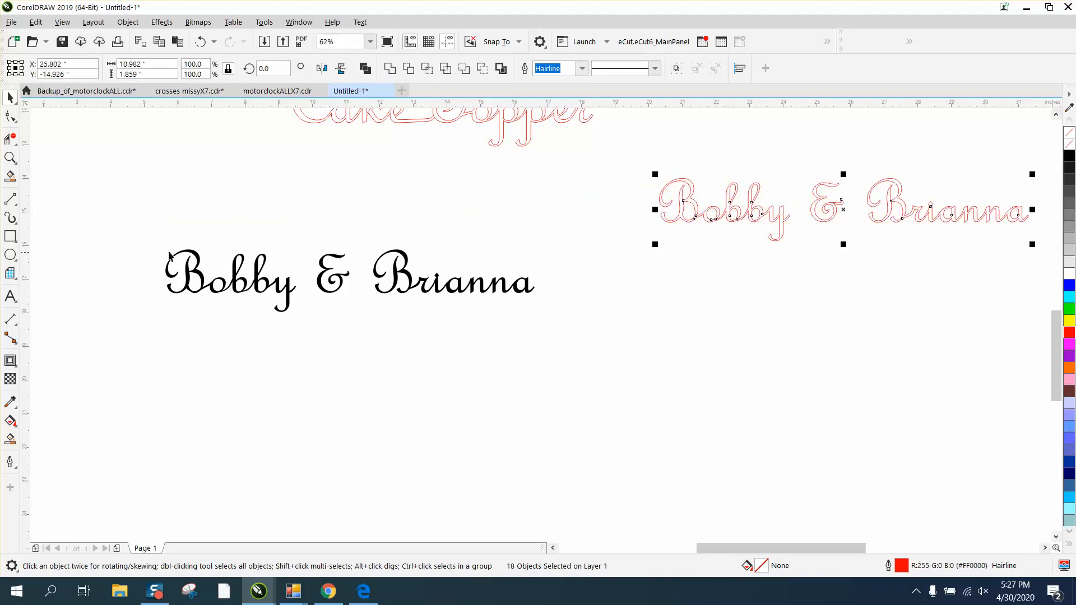
Remove the black fill from both name copies and the ampersand, and give them a red outline.
{"action": "left_click_drag", "start_coordinate": [134, 217], "coordinate": [543, 336]}
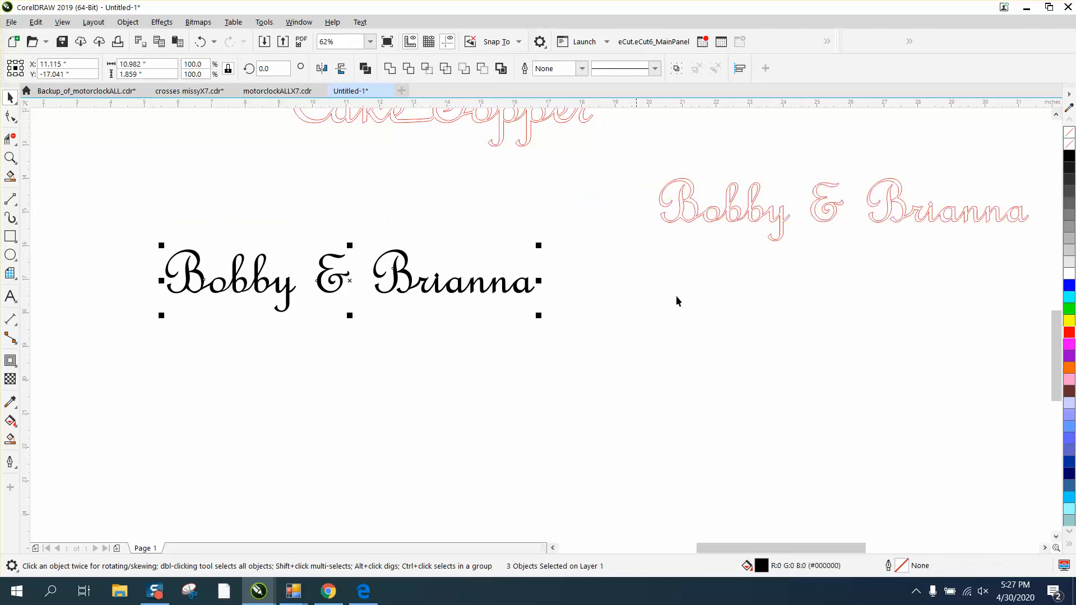
{"action": "left_click", "coordinate": [1069, 146]}
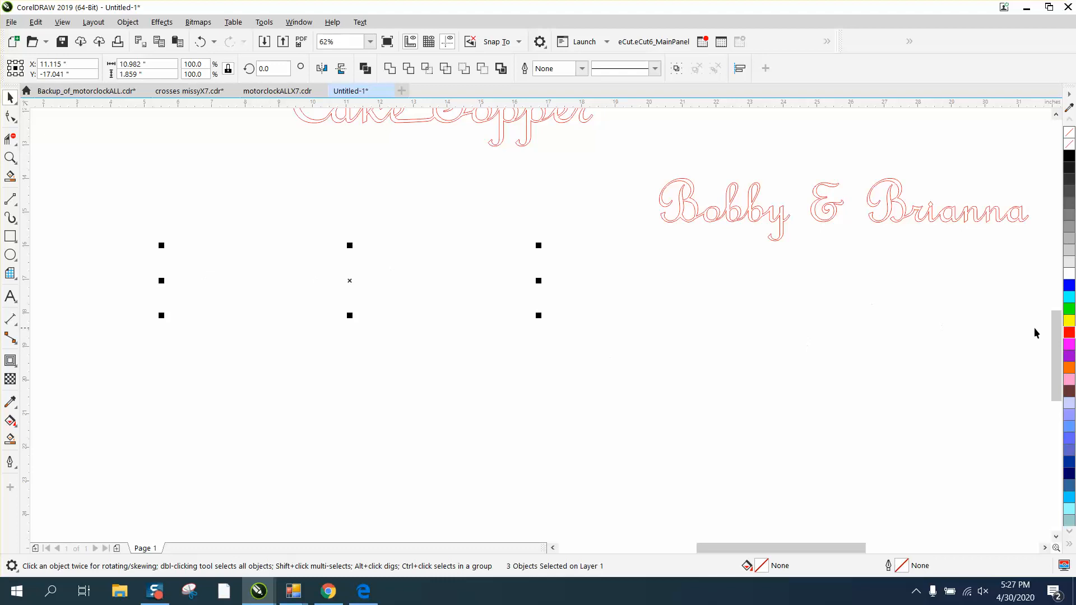
{"action": "right_click", "coordinate": [1069, 333]}
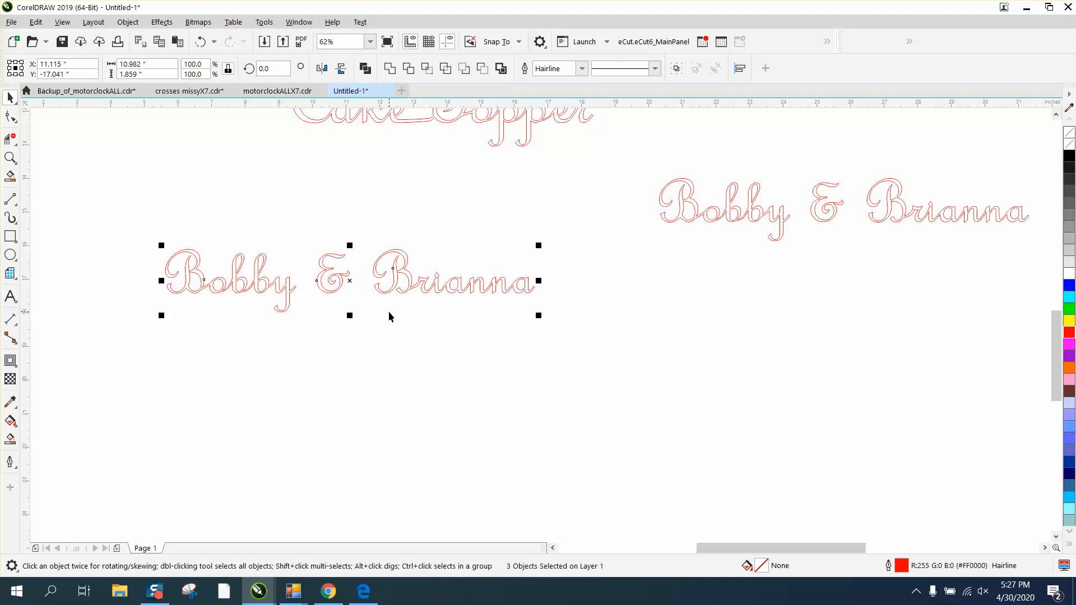
Stack the new outlines with the ampersand overlapping the second name's upper middle and the first name above the ampersand.
{"action": "left_click", "coordinate": [348, 292]}
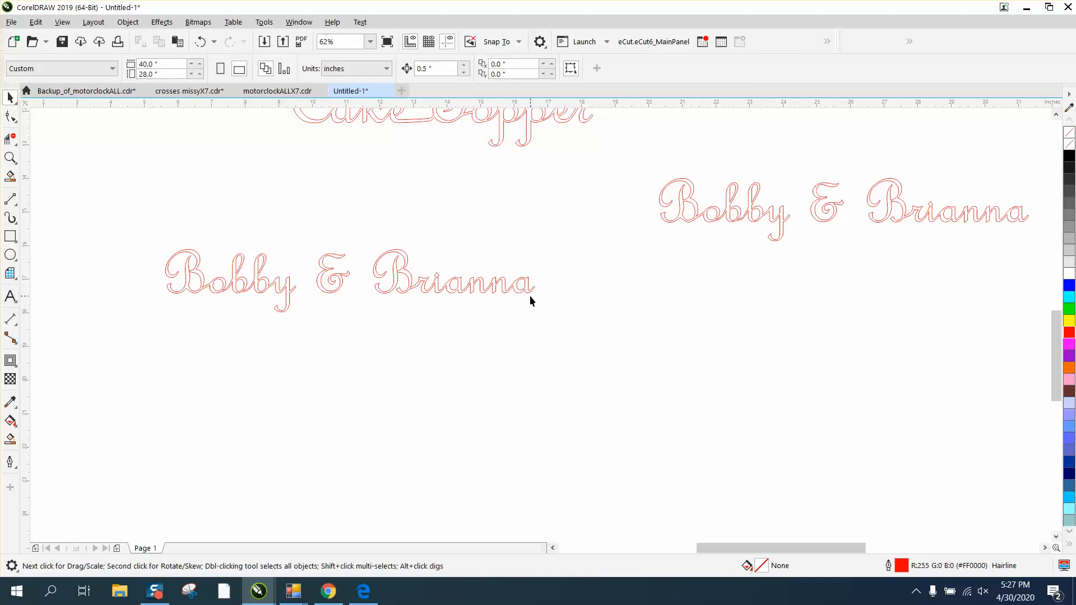
{"action": "left_click", "coordinate": [334, 258]}
{"action": "left_click_drag", "start_coordinate": [336, 277], "coordinate": [470, 261]}
{"action": "left_click_drag", "start_coordinate": [130, 221], "coordinate": [330, 329]}
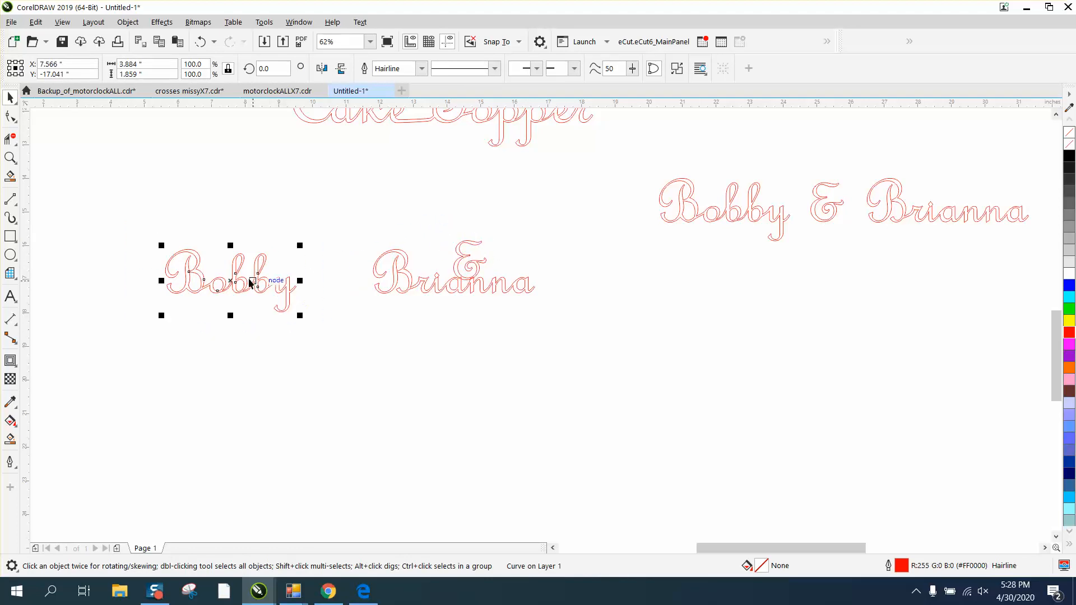
{"action": "left_click_drag", "start_coordinate": [245, 281], "coordinate": [466, 235]}
Set the nudge distance to 0.02 inch and nudge the upper name three steps to the right over the ampersand.
{"action": "left_click", "coordinate": [10, 158]}
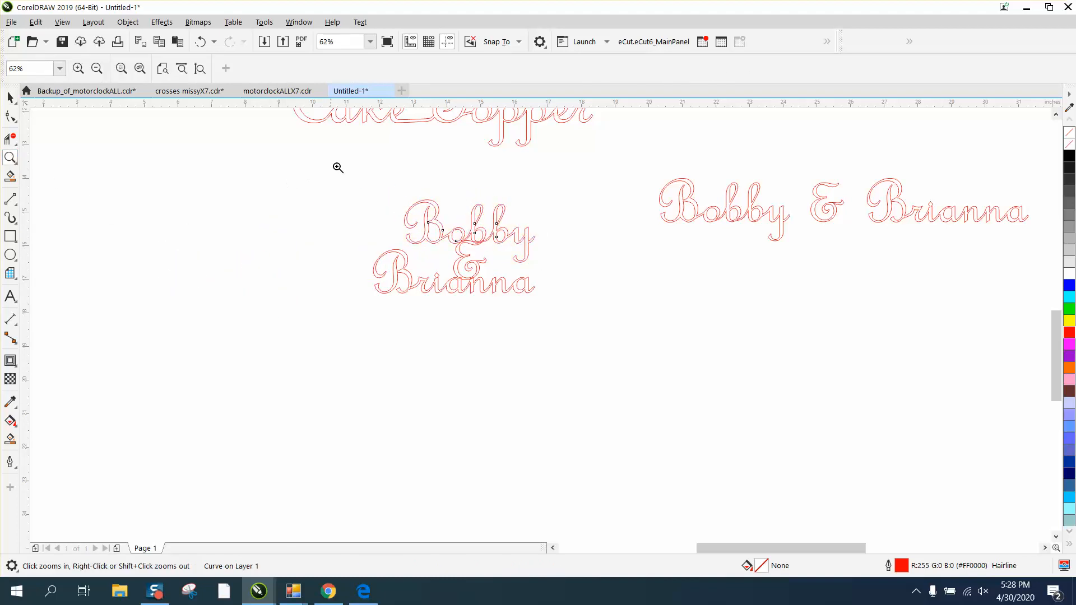
{"action": "left_click_drag", "start_coordinate": [336, 167], "coordinate": [624, 357]}
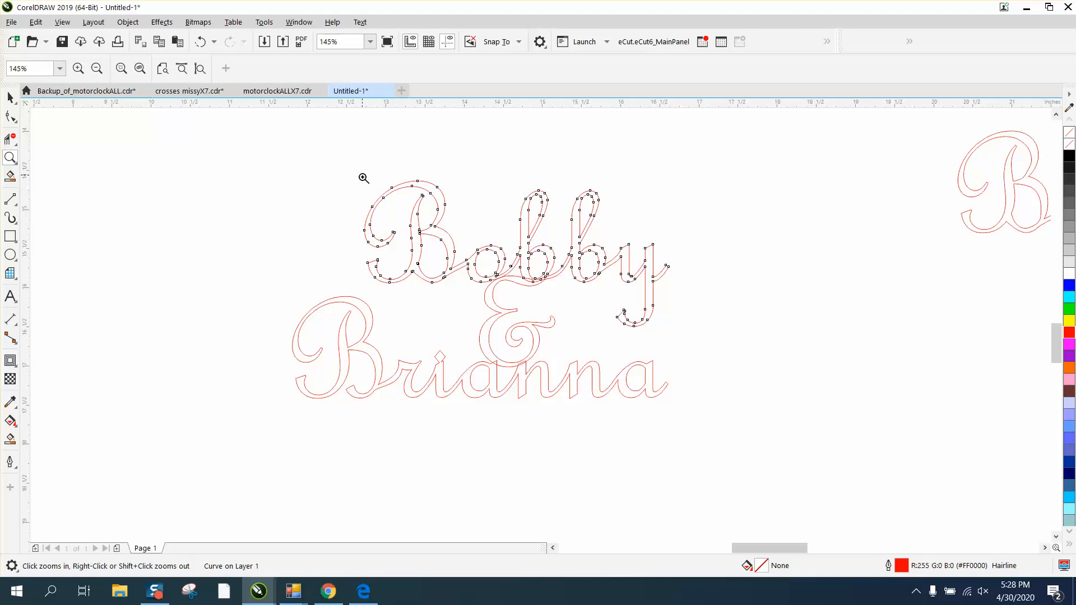
{"action": "left_click_drag", "start_coordinate": [360, 175], "coordinate": [726, 405]}
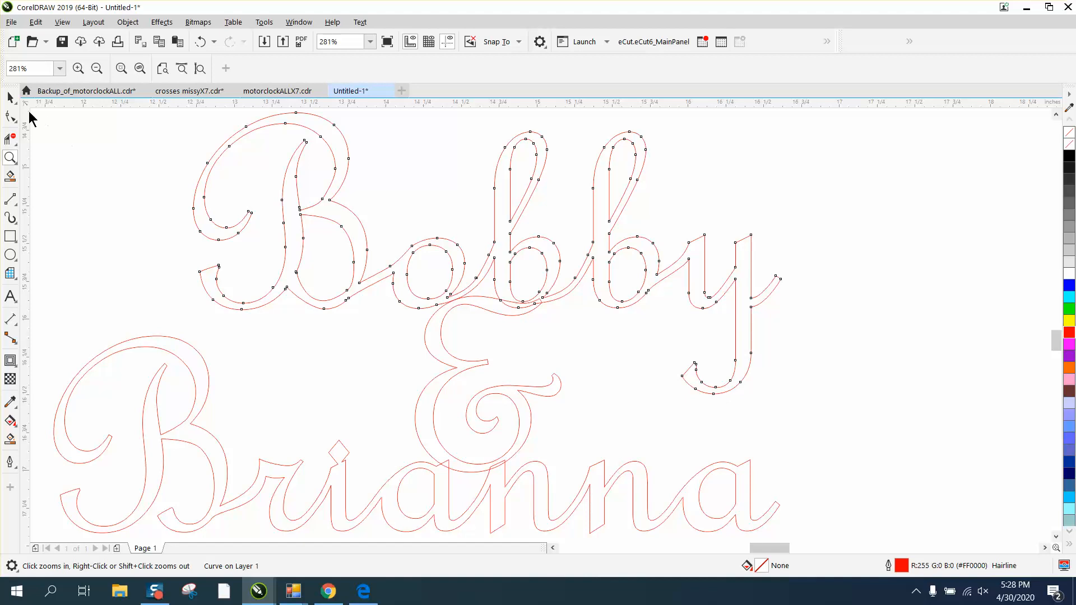
{"action": "left_click", "coordinate": [10, 98]}
{"action": "double_click", "coordinate": [431, 69]}
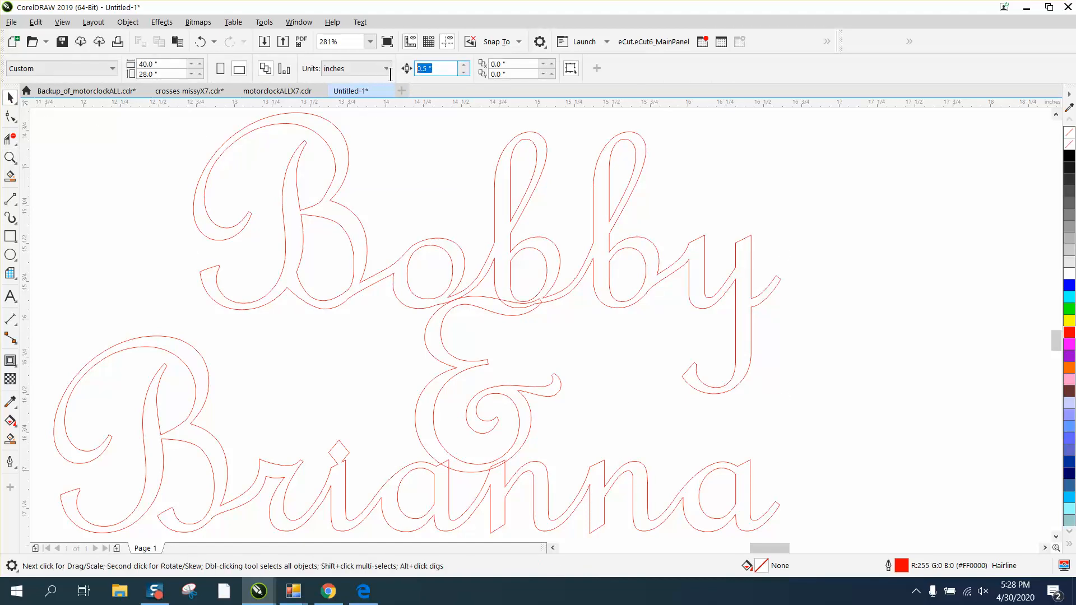
{"action": "type", "text": ".02"}
{"action": "left_click", "coordinate": [505, 206]}
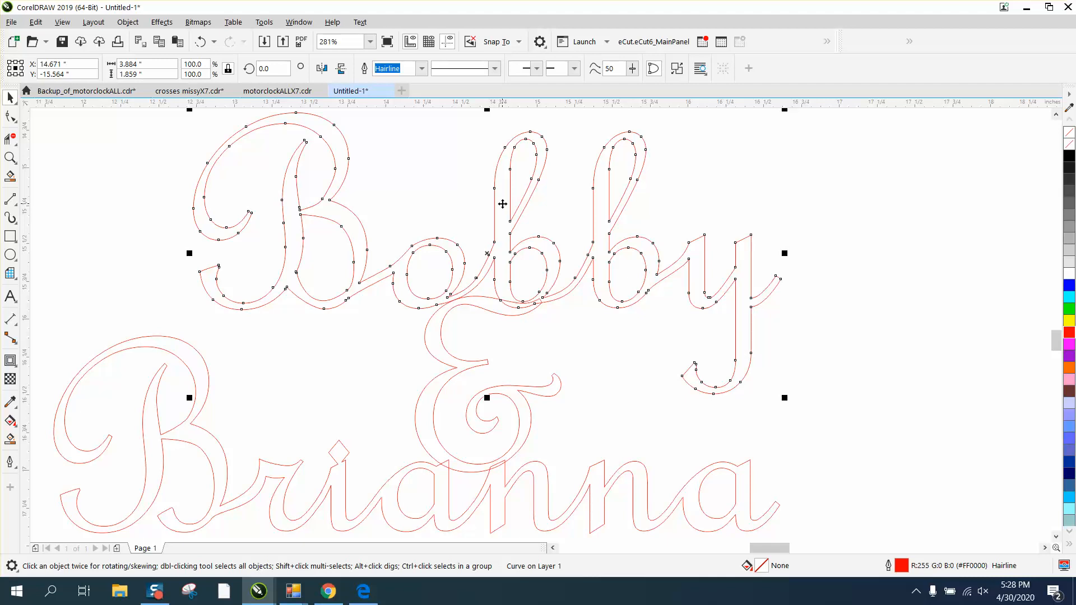
{"action": "key", "text": "Right"}
{"action": "key", "text": "Right"}
{"action": "key", "text": "Right"}
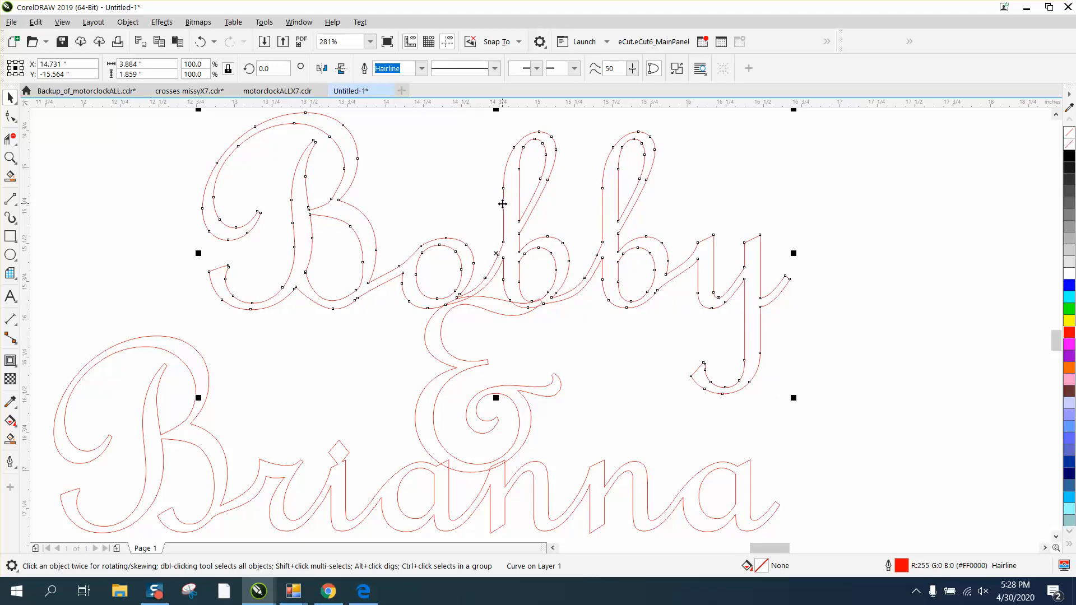
{"action": "left_click", "coordinate": [824, 388]}
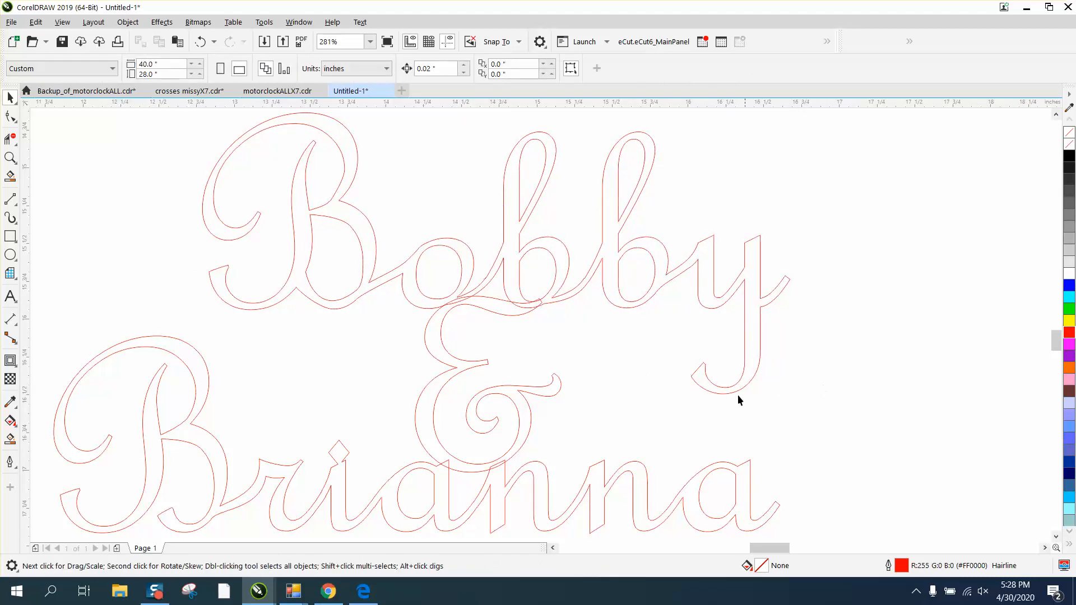
Delete the overlapping line segments where the top of the ampersand crosses the upper name, using Virtual Segment Delete.
{"action": "left_click", "coordinate": [10, 157]}
{"action": "left_click_drag", "start_coordinate": [386, 252], "coordinate": [754, 432]}
{"action": "left_click", "coordinate": [10, 138]}
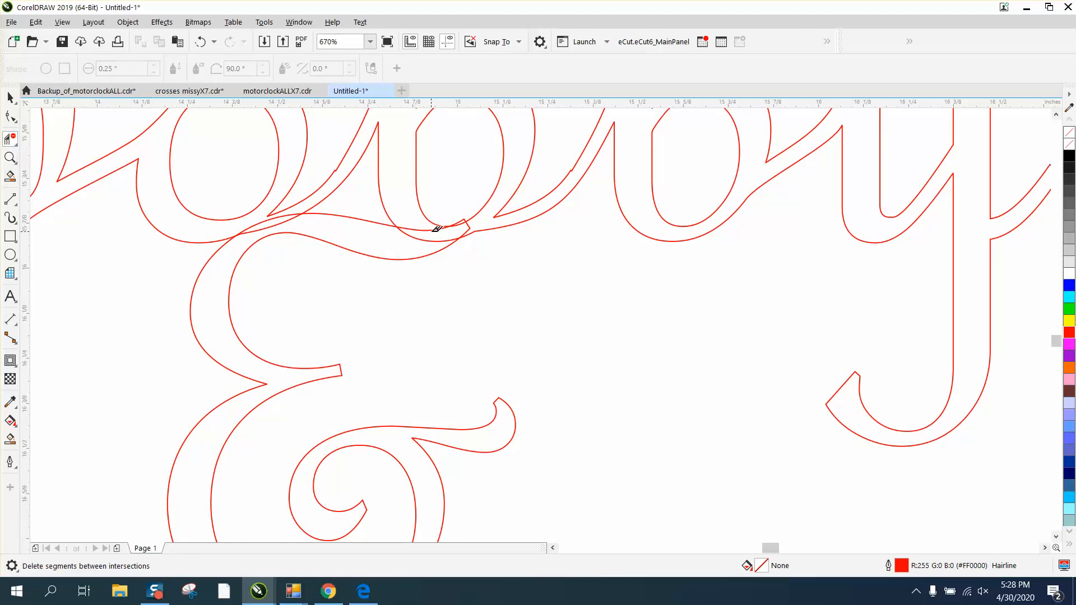
{"action": "left_click", "coordinate": [431, 225]}
{"action": "left_click", "coordinate": [441, 235]}
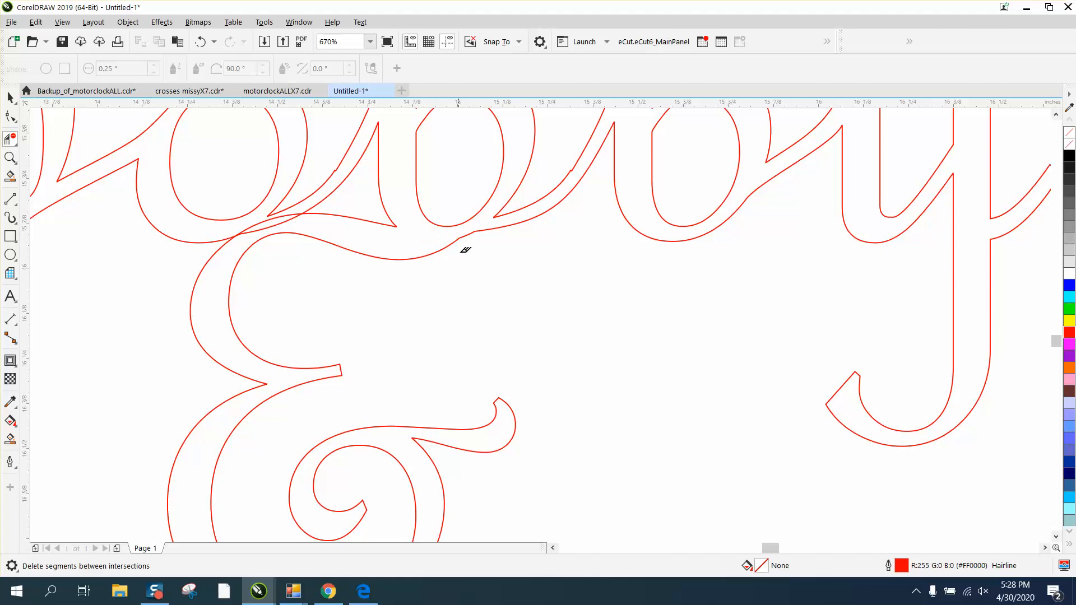
{"action": "left_click", "coordinate": [294, 213]}
{"action": "scroll", "coordinate": [286, 238], "scroll_direction": "down", "scroll_amount": 3}
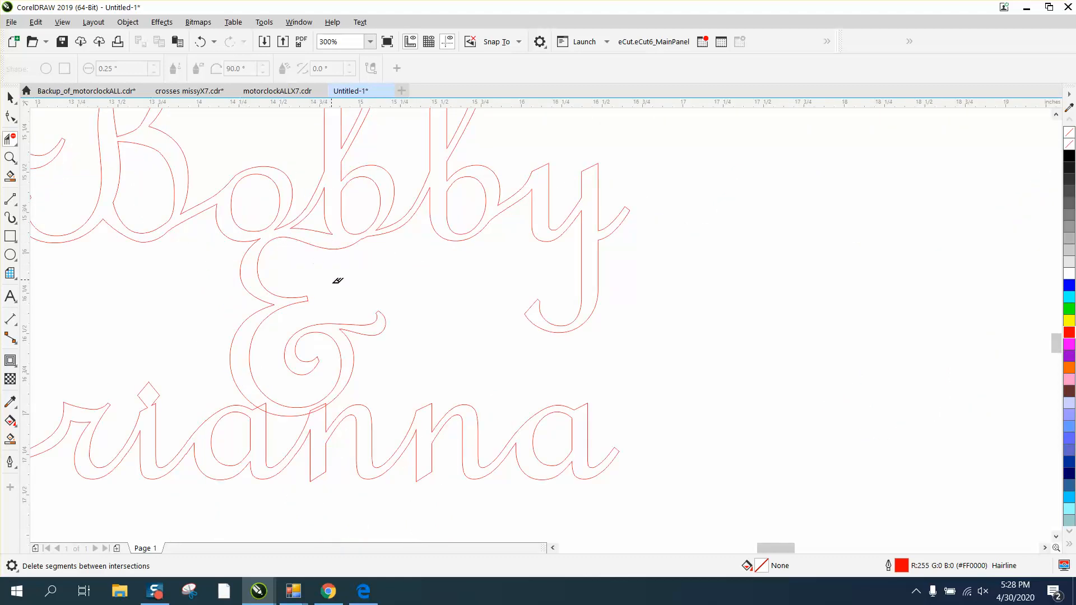
Delete the overlapping line segments where the bottom of the ampersand crosses the lower name.
{"action": "left_click", "coordinate": [10, 158]}
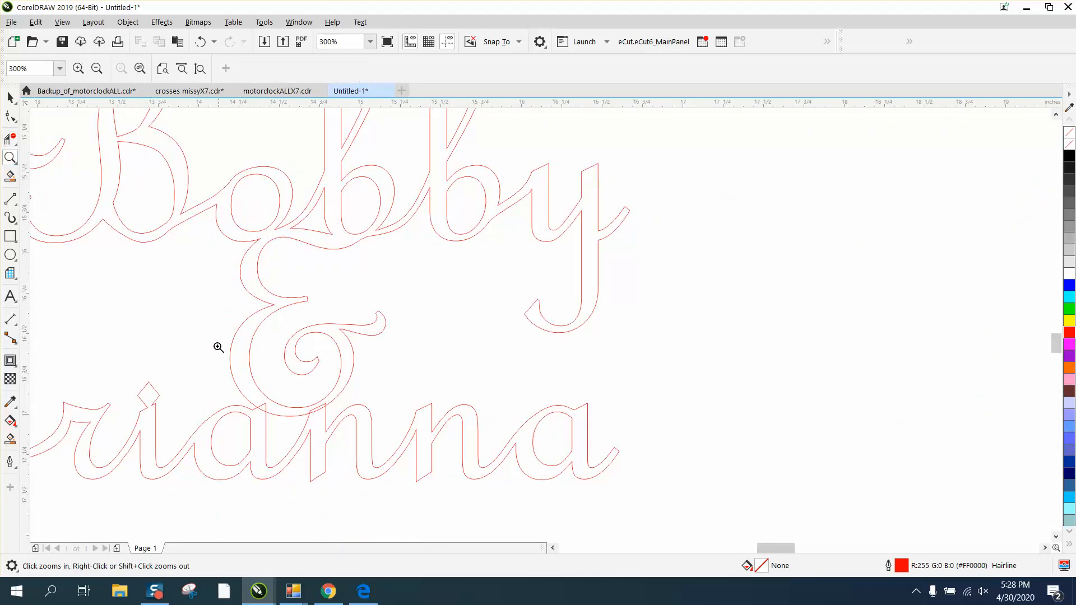
{"action": "left_click_drag", "start_coordinate": [219, 343], "coordinate": [416, 457]}
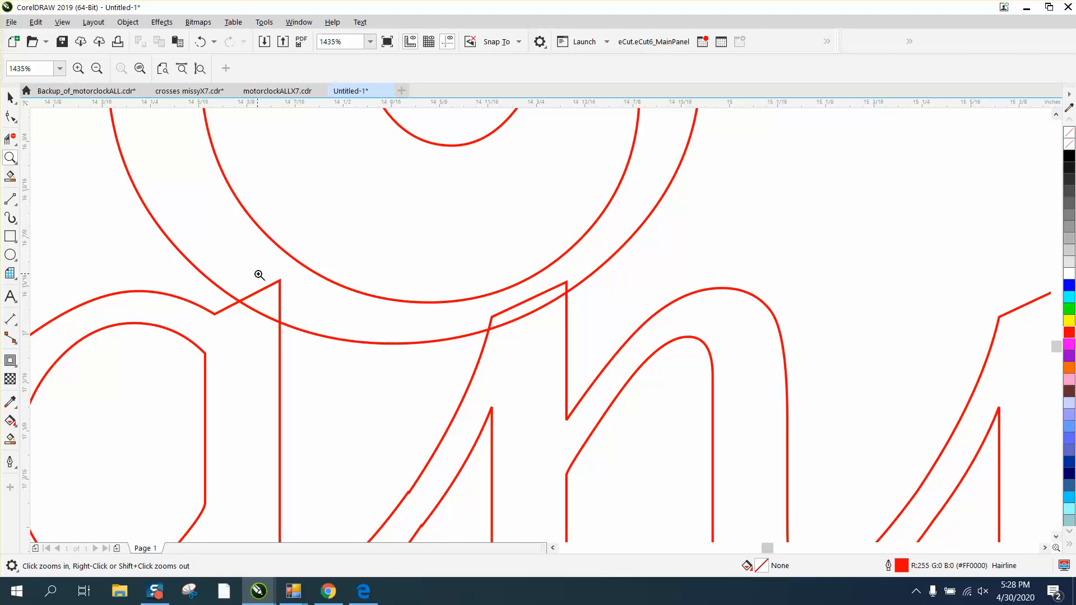
{"action": "left_click", "coordinate": [10, 139]}
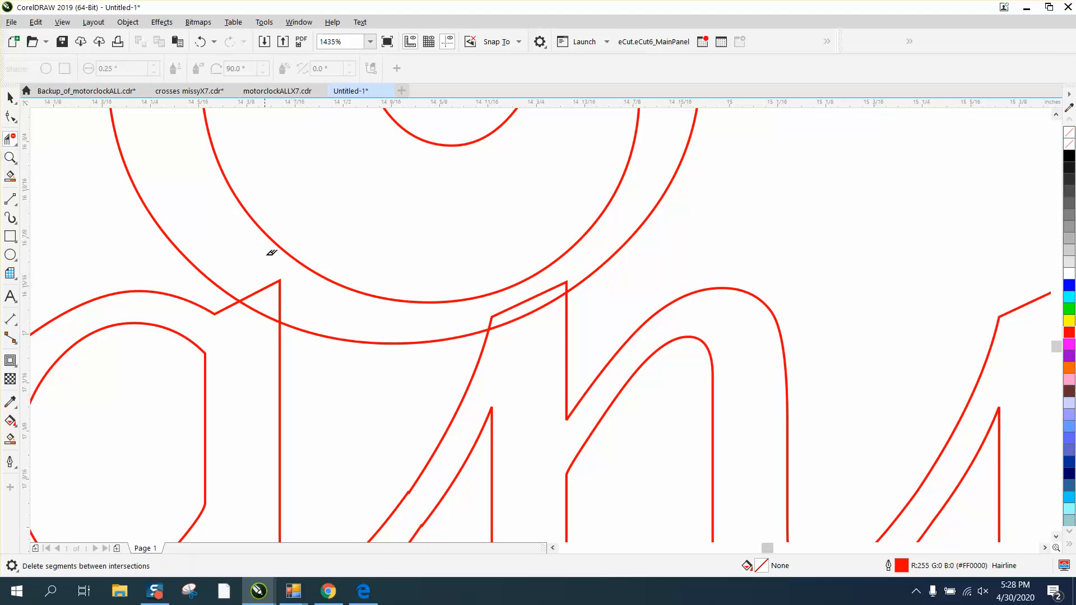
{"action": "left_click", "coordinate": [269, 284]}
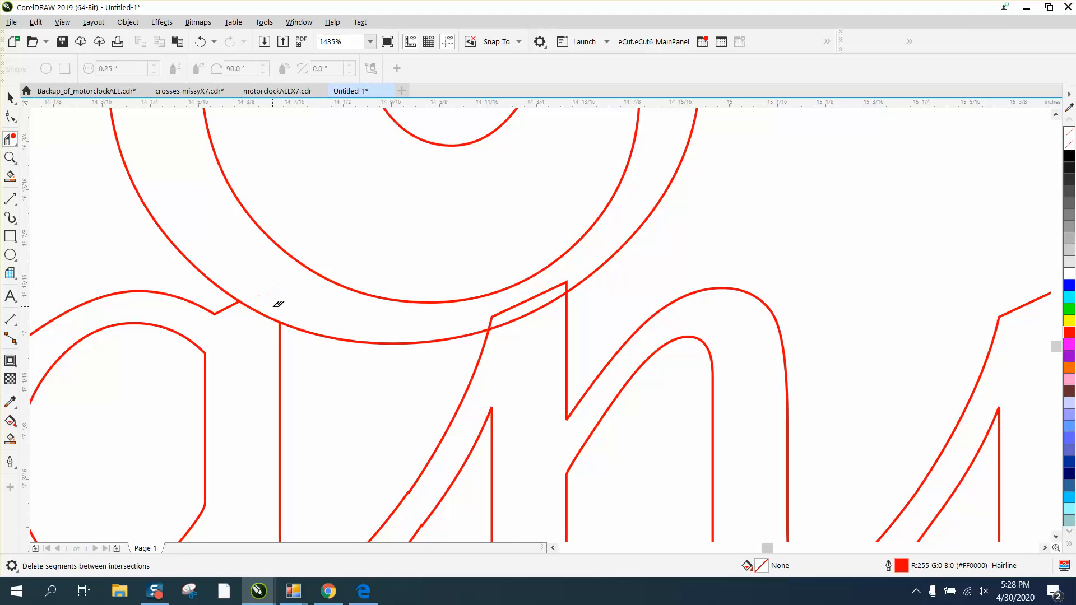
{"action": "left_click", "coordinate": [525, 303]}
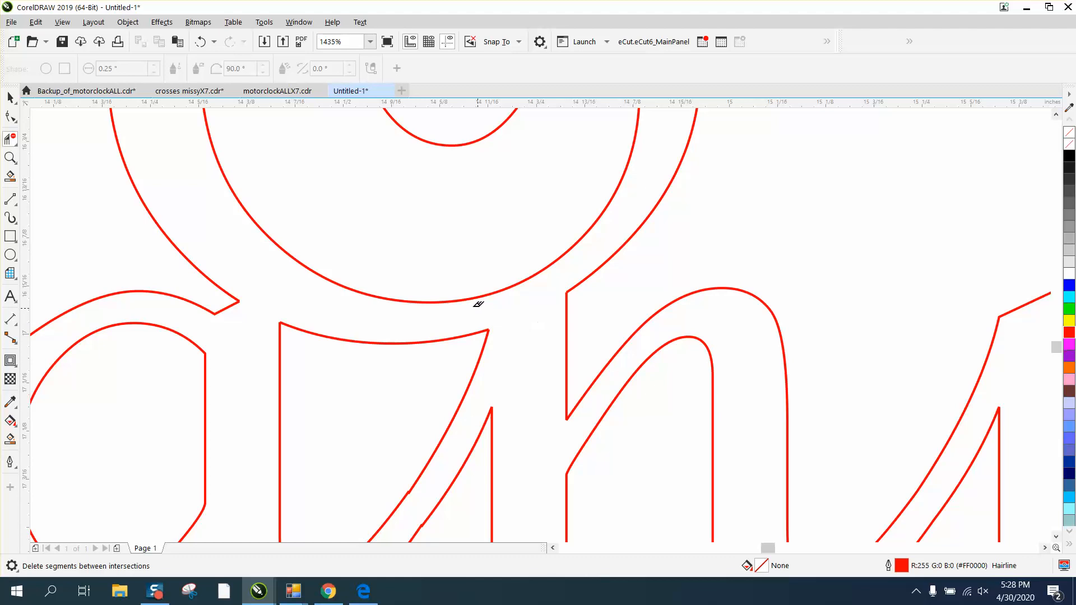
{"action": "scroll", "coordinate": [475, 300], "scroll_direction": "down", "scroll_amount": 5}
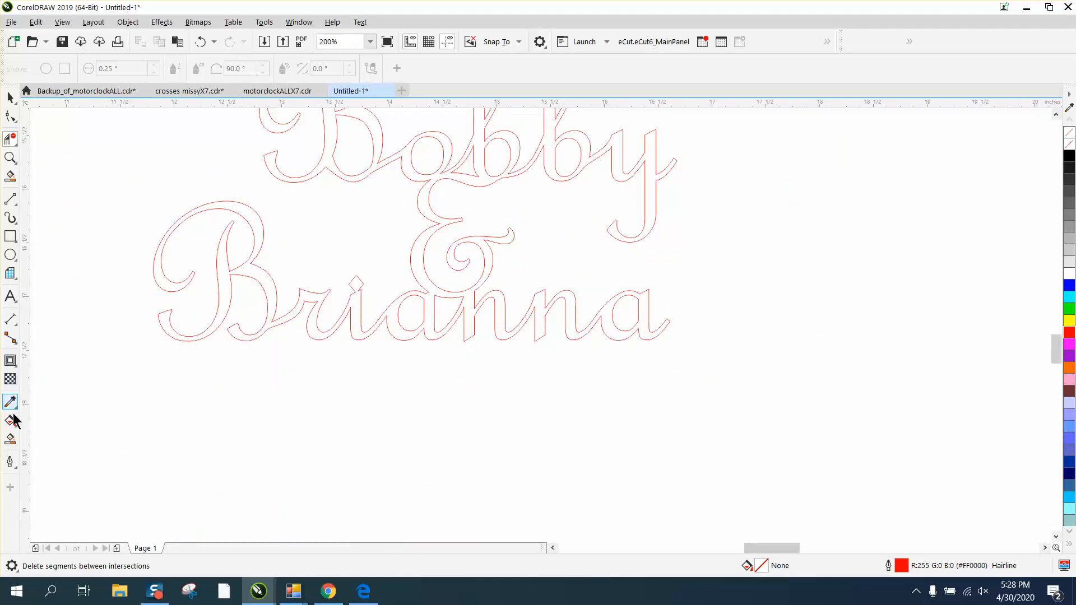
Smart-fill the joined names and ampersand in black and move the filled copy down and right of the original outlines.
{"action": "left_click", "coordinate": [10, 440]}
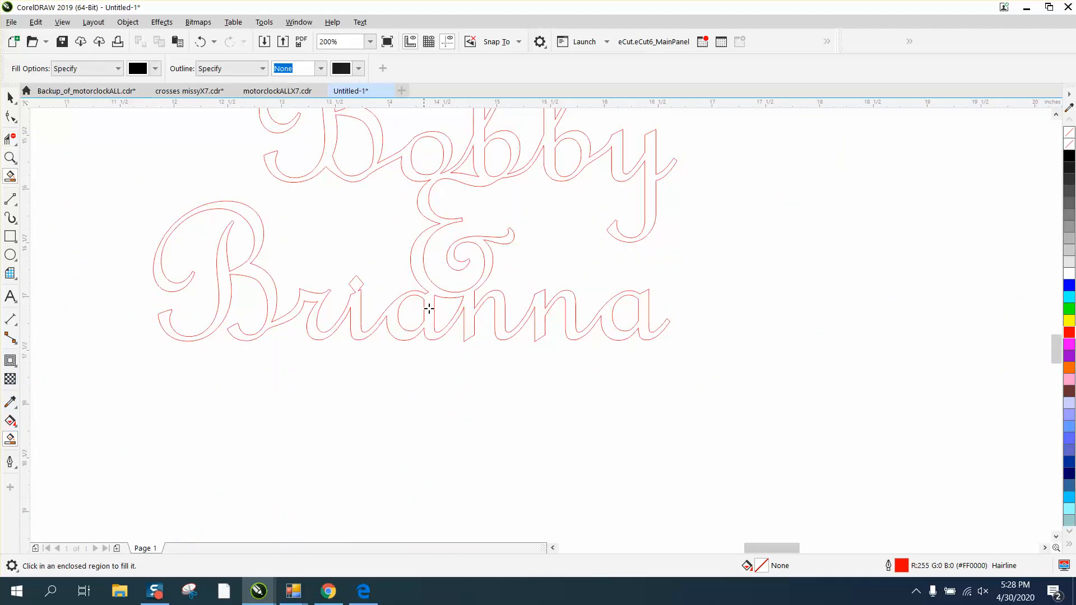
{"action": "left_click", "coordinate": [419, 273]}
{"action": "scroll", "coordinate": [425, 269], "scroll_direction": "down", "scroll_amount": 2}
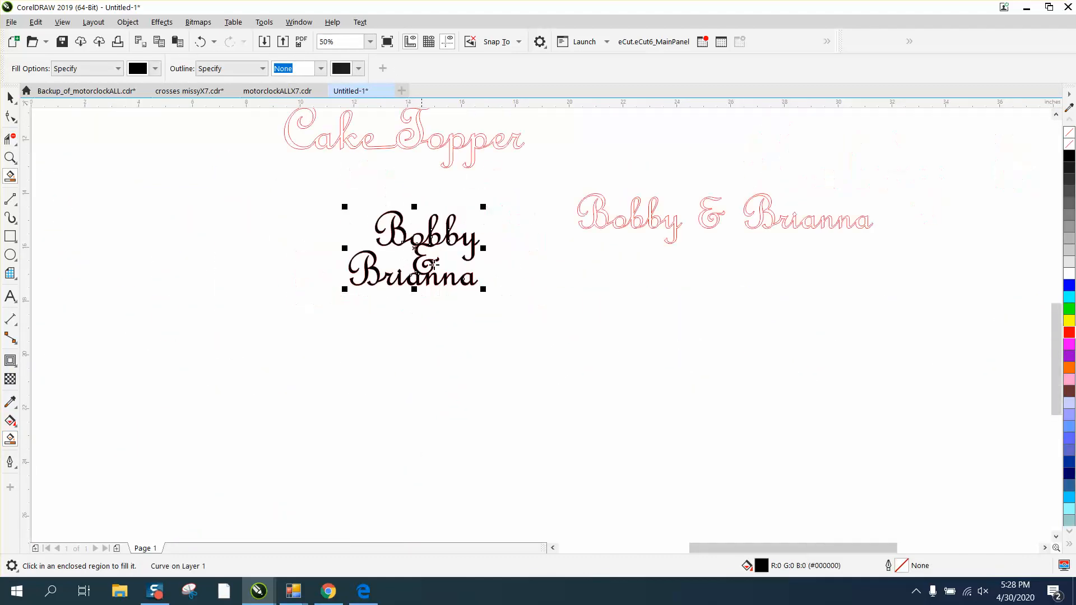
{"action": "left_click", "coordinate": [10, 97]}
{"action": "left_click_drag", "start_coordinate": [436, 252], "coordinate": [606, 379]}
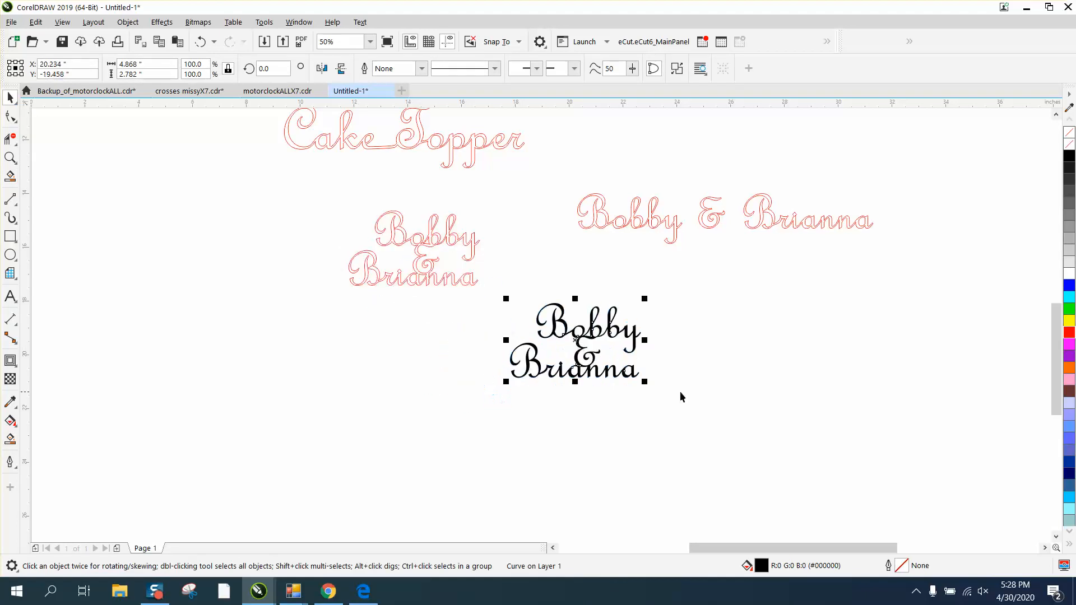
Remove the black fill from the joined copy and give it a red outline.
{"action": "left_click", "coordinate": [1068, 134]}
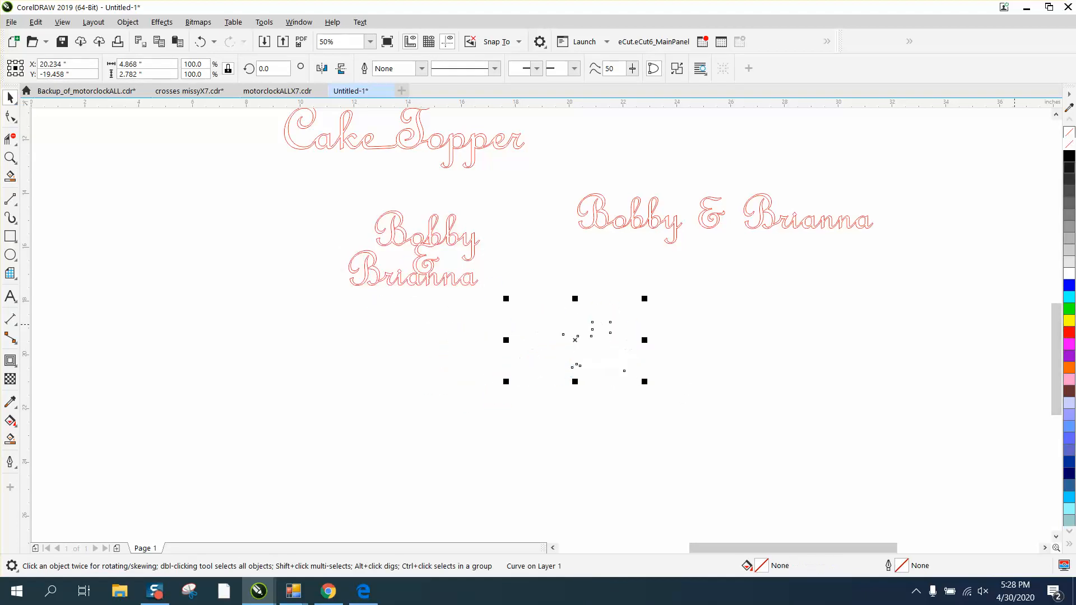
{"action": "right_click", "coordinate": [1070, 332]}
{"action": "left_click", "coordinate": [10, 158]}
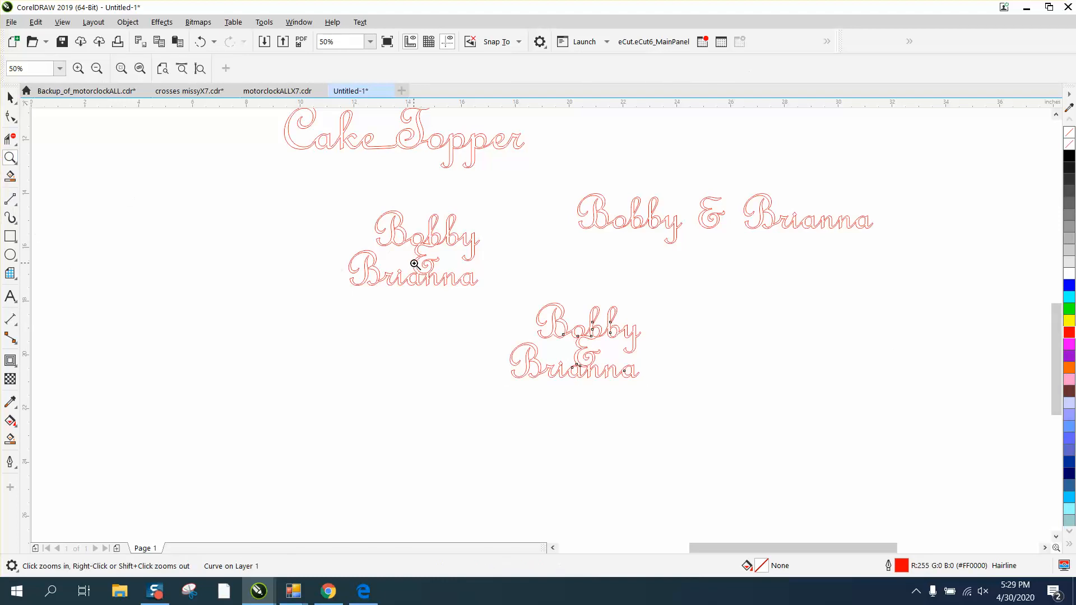
{"action": "left_click_drag", "start_coordinate": [435, 270], "coordinate": [736, 429]}
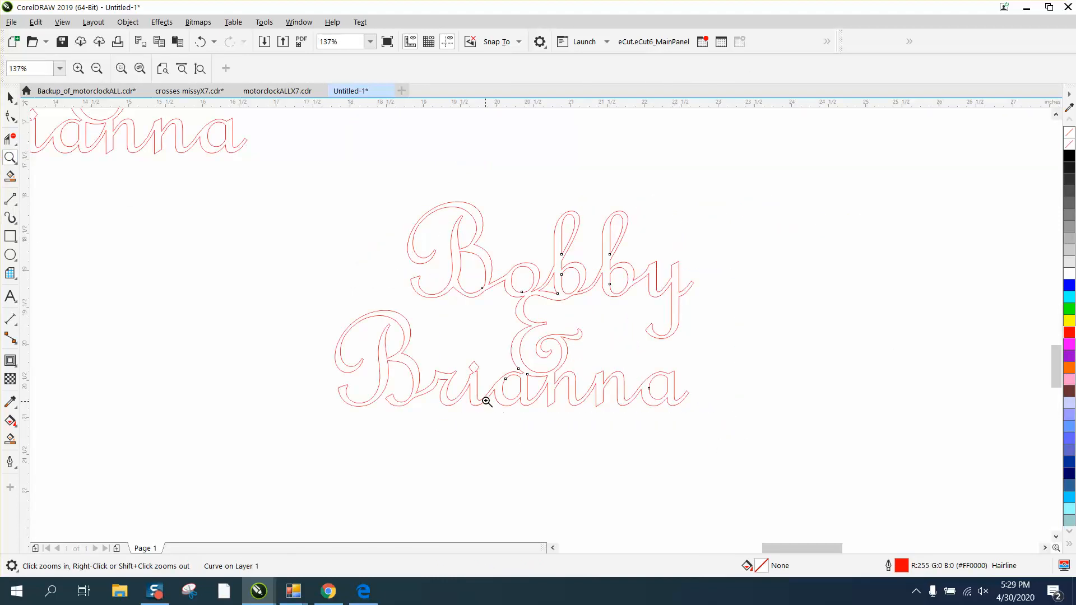
{"action": "right_click", "coordinate": [425, 307]}
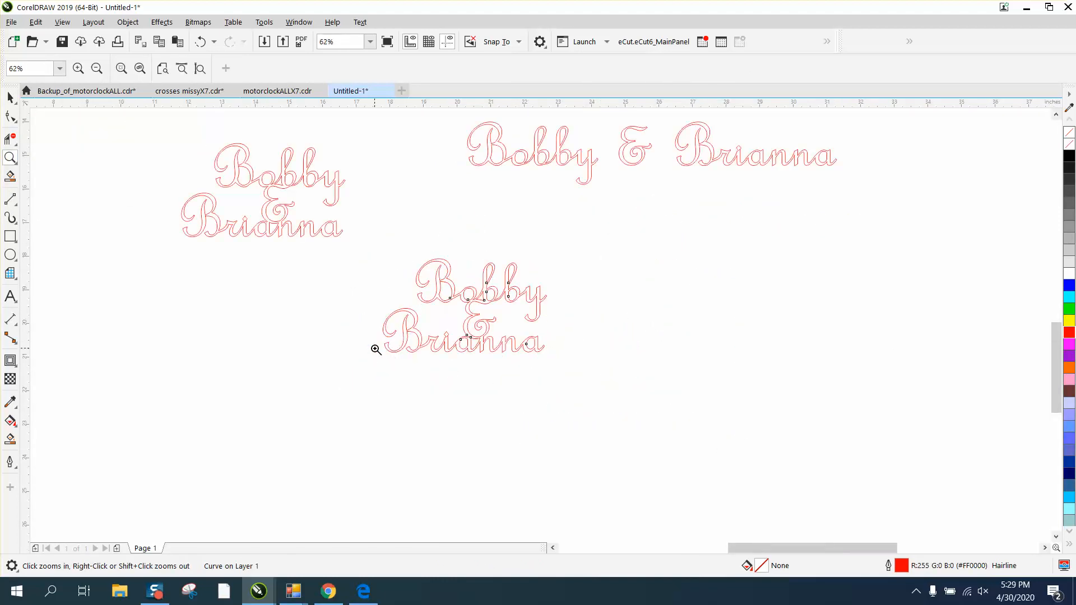
Draw a narrow upright rectangle about 0.27 by 2.89 inches below the lower name and set its height to 8 inches.
{"action": "left_click", "coordinate": [11, 200]}
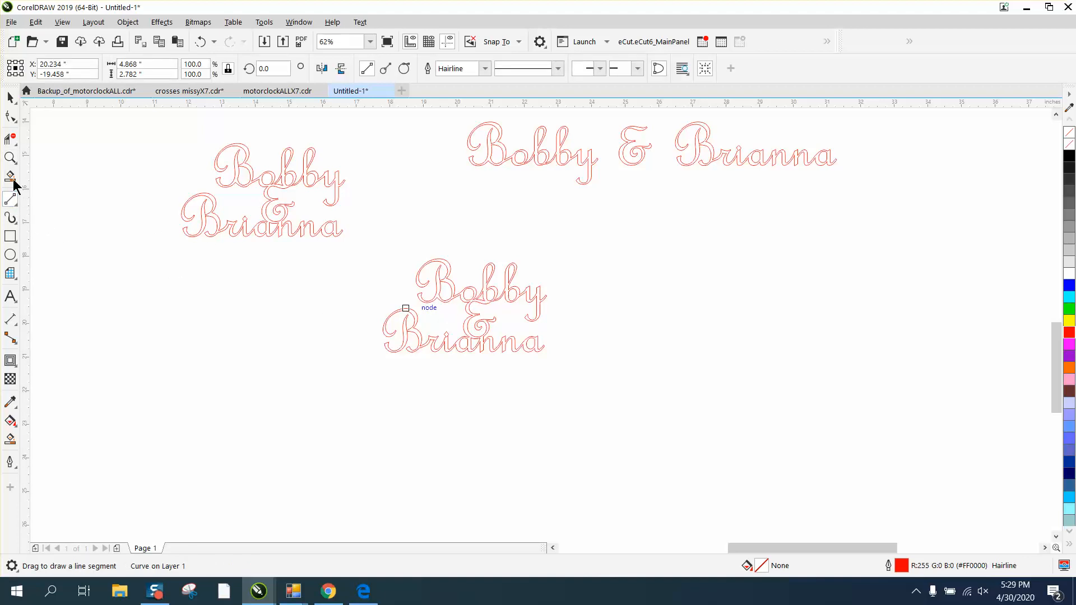
{"action": "left_click", "coordinate": [10, 158]}
{"action": "left_click_drag", "start_coordinate": [361, 241], "coordinate": [766, 474]}
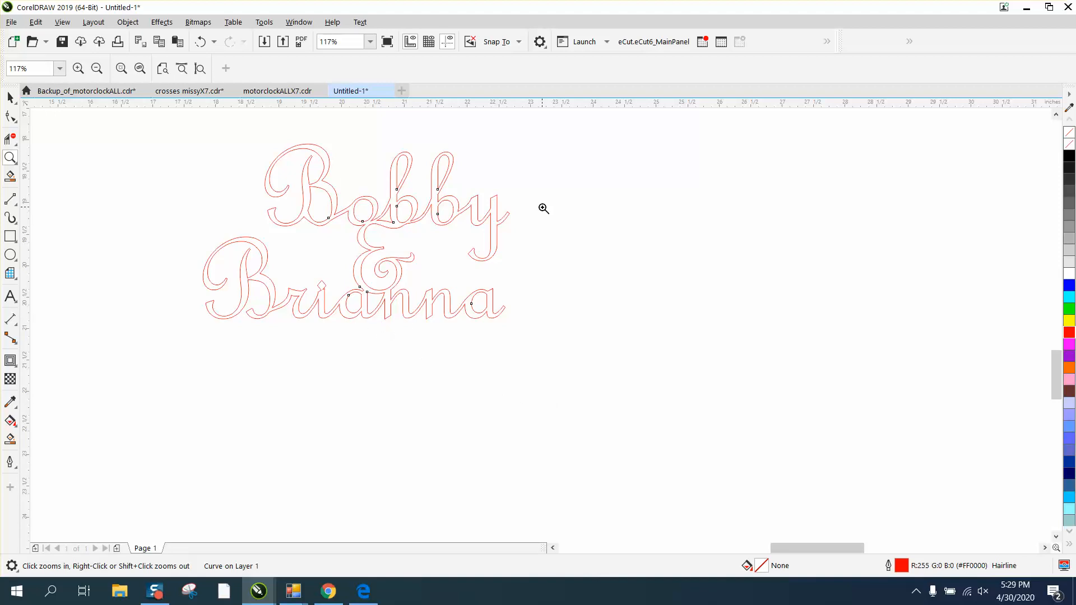
{"action": "left_click", "coordinate": [10, 236]}
{"action": "left_click_drag", "start_coordinate": [347, 336], "coordinate": [363, 517]}
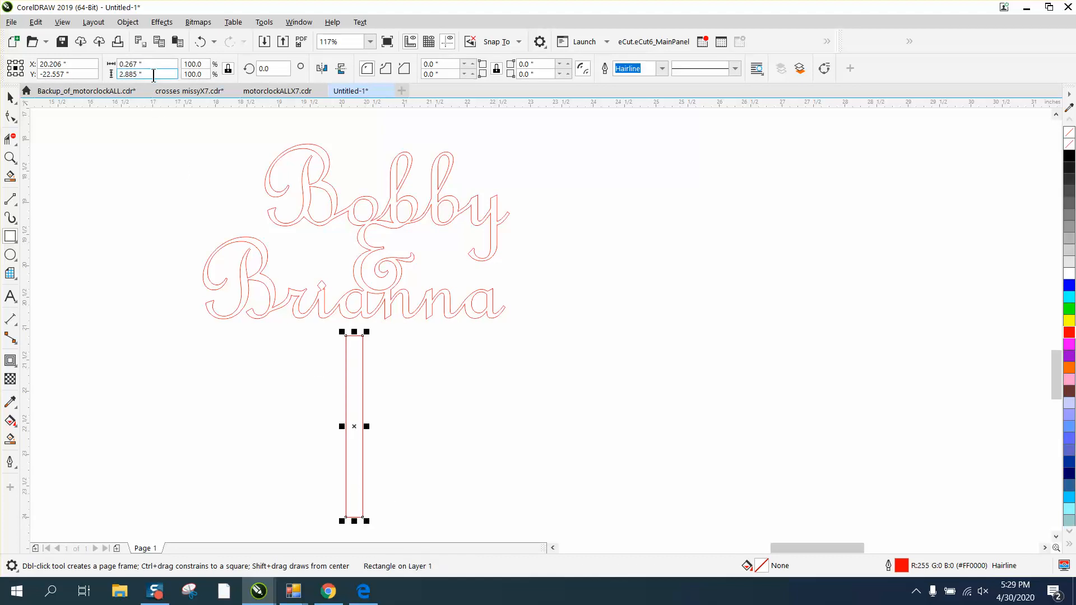
{"action": "double_click", "coordinate": [122, 64]}
{"action": "type", "text": ".25"}
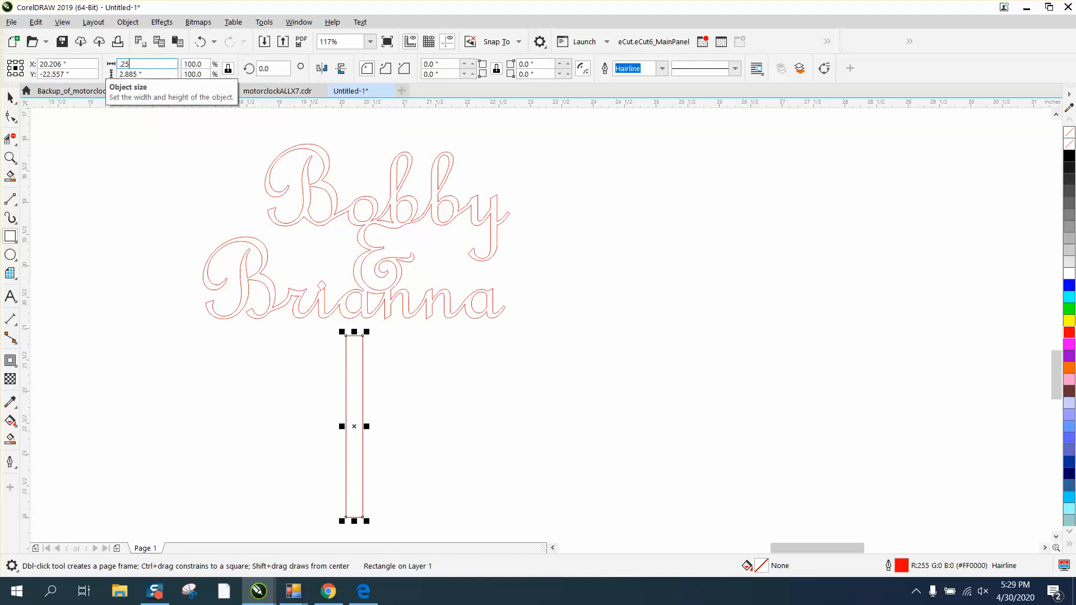
{"action": "double_click", "coordinate": [150, 75]}
{"action": "type", "text": "8"}
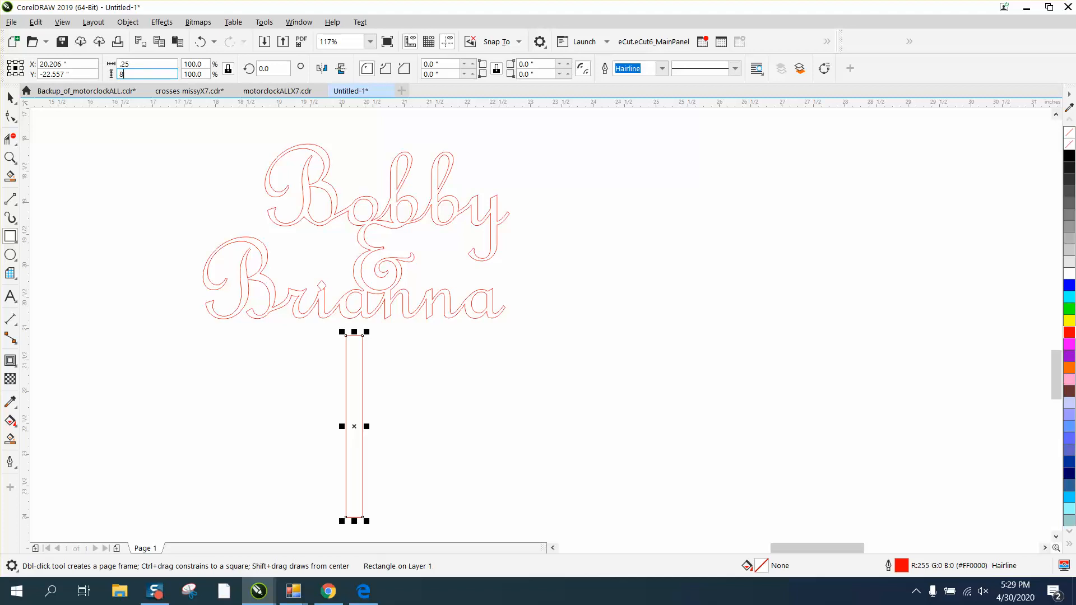
{"action": "key", "text": "Return"}
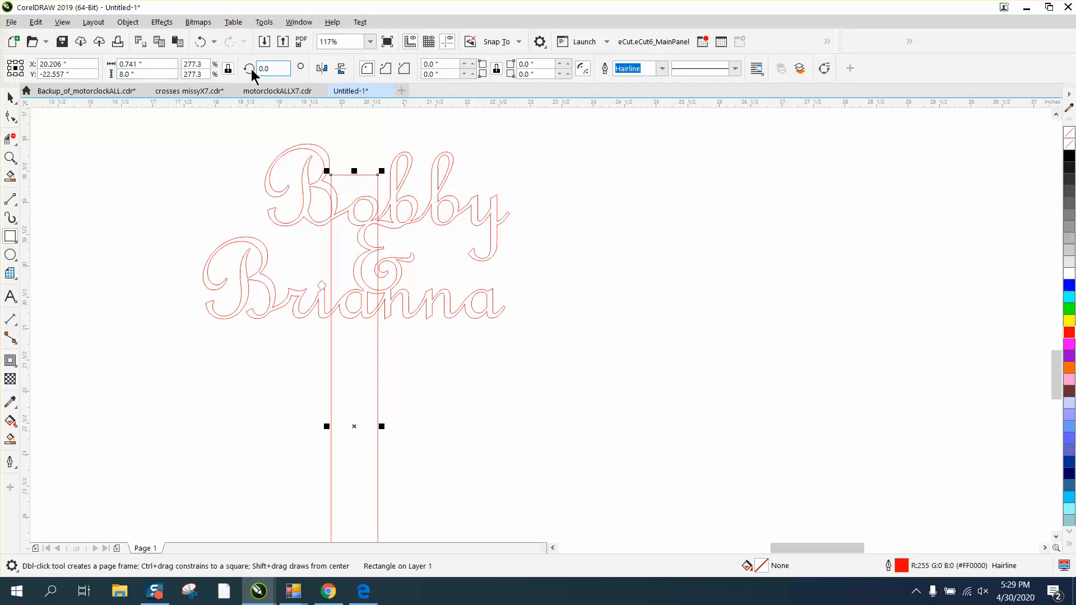
Unlock the rectangle's proportions and set its width to 0.25 inch.
{"action": "left_click", "coordinate": [228, 68]}
{"action": "left_click_drag", "start_coordinate": [165, 66], "coordinate": [105, 66]}
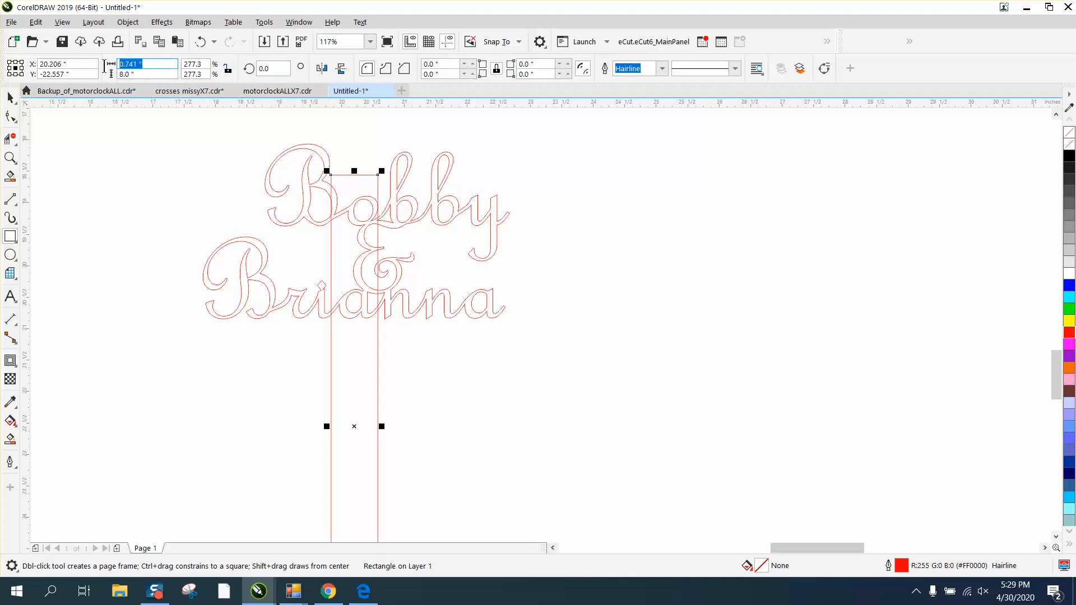
{"action": "key", "text": "Return"}
{"action": "left_click_drag", "start_coordinate": [149, 63], "coordinate": [88, 61]}
{"action": "type", "text": ".25"}
{"action": "key", "text": "Return"}
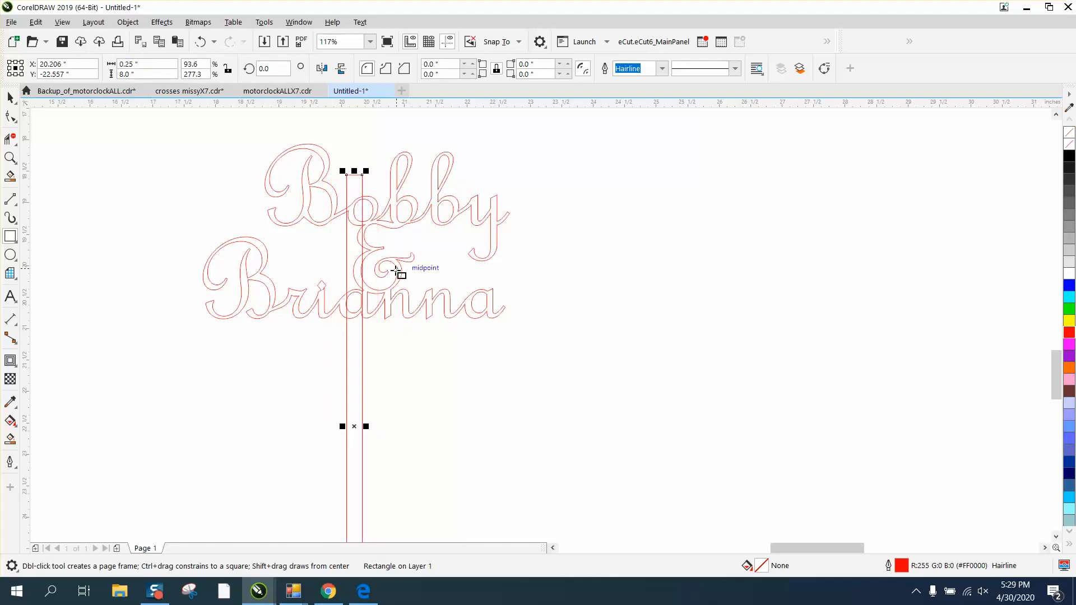
Move the 8-inch stick down and centre its top end over the bottom curve of the first "a" in the lower name.
{"action": "scroll", "coordinate": [377, 248], "scroll_direction": "down", "scroll_amount": 3}
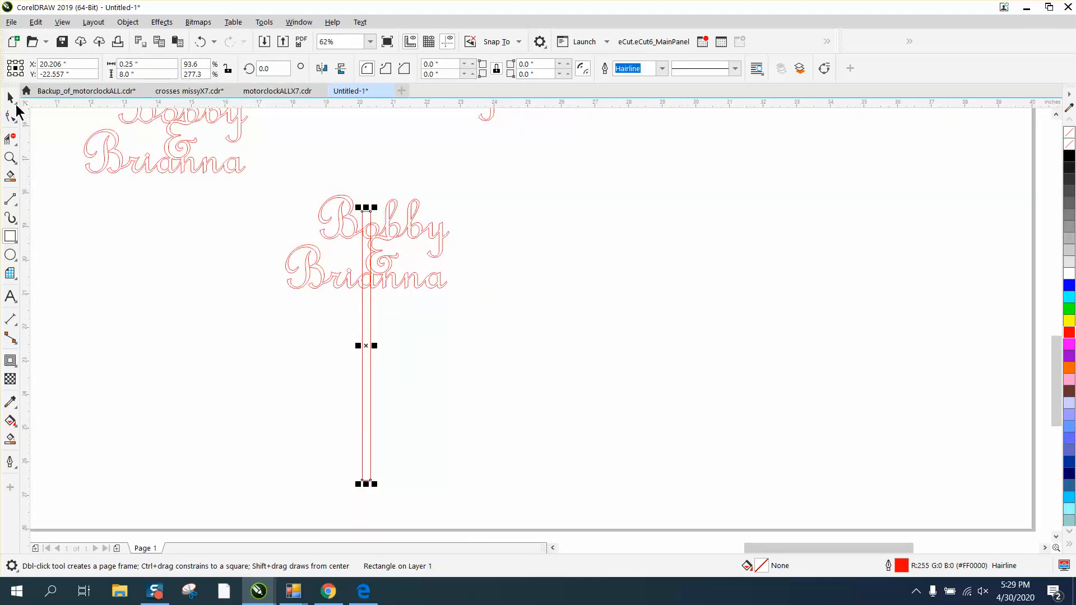
{"action": "left_click", "coordinate": [10, 98]}
{"action": "left_click_drag", "start_coordinate": [368, 351], "coordinate": [380, 426]}
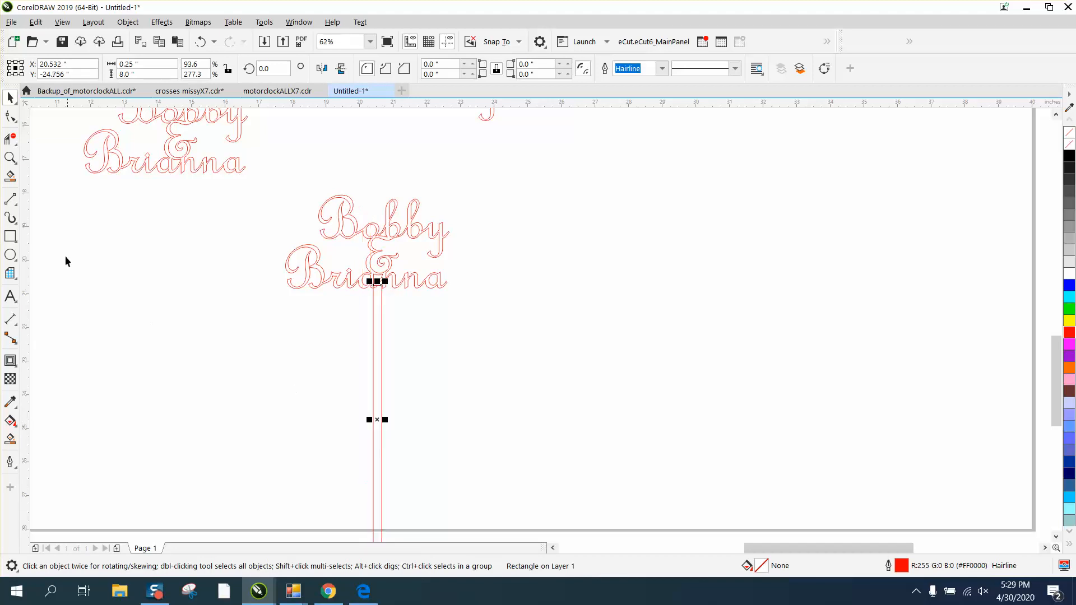
{"action": "left_click", "coordinate": [11, 159]}
{"action": "left_click_drag", "start_coordinate": [305, 233], "coordinate": [535, 359]}
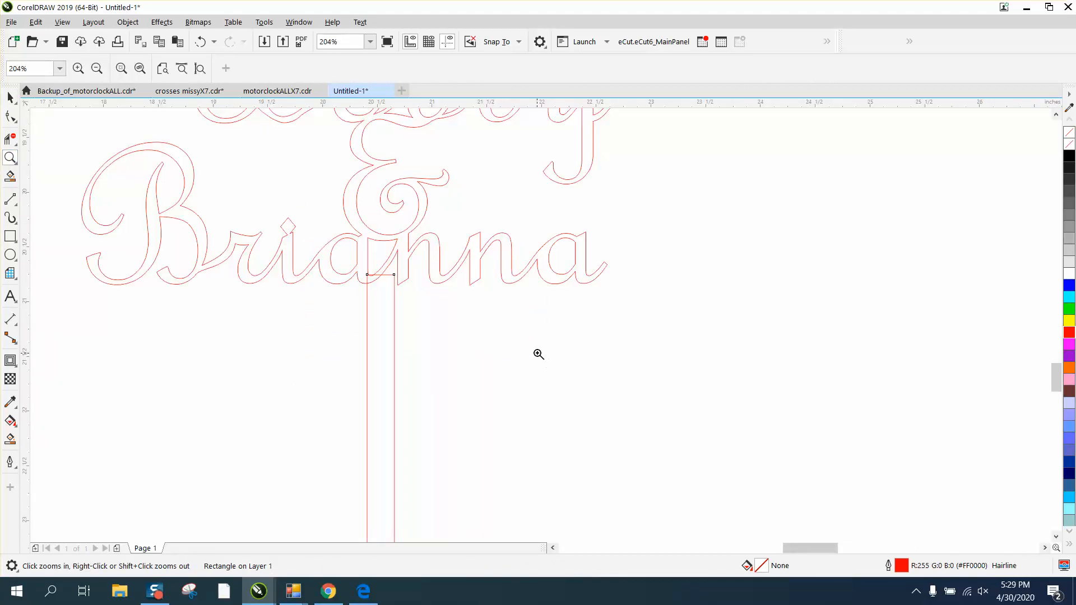
{"action": "left_click", "coordinate": [11, 99]}
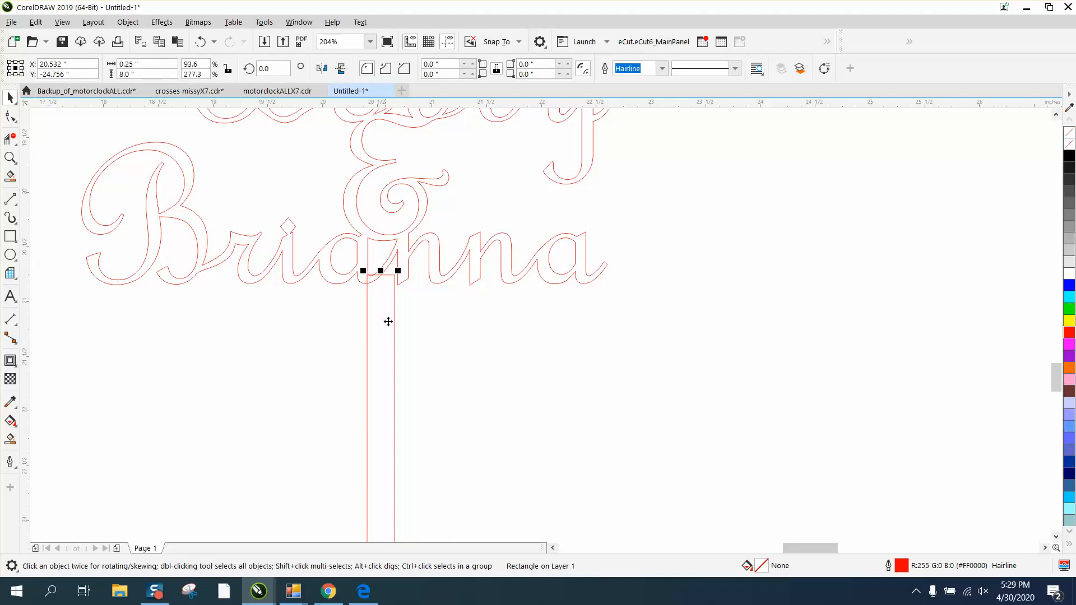
{"action": "left_click_drag", "start_coordinate": [394, 321], "coordinate": [386, 330]}
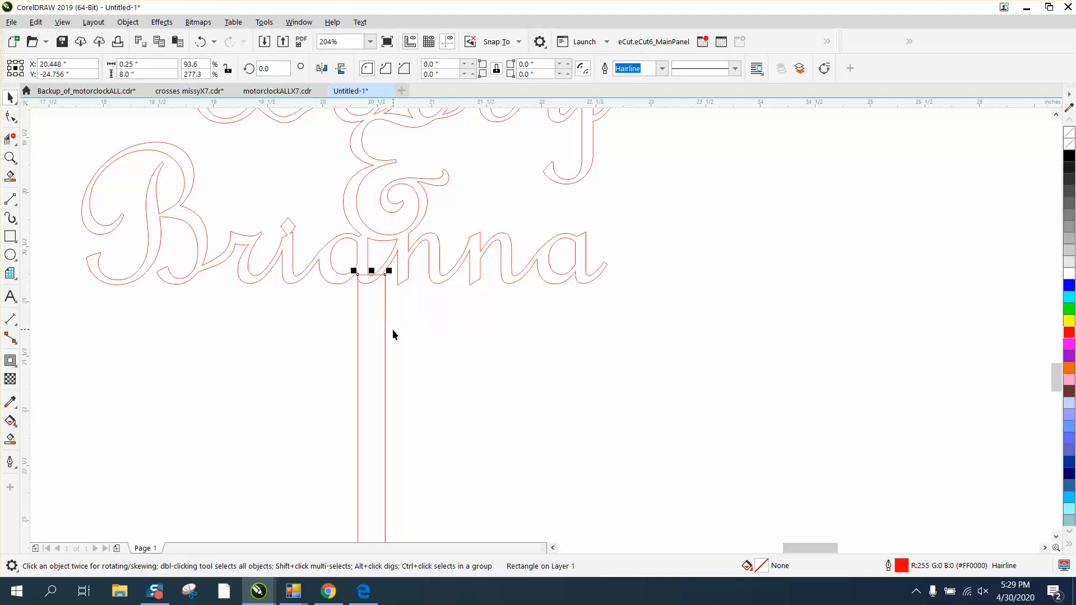
Convert the stick rectangle to curves and move its two top corner nodes inward so the top fits within the letter's curve.
{"action": "left_click", "coordinate": [10, 158]}
{"action": "left_click_drag", "start_coordinate": [312, 220], "coordinate": [510, 368]}
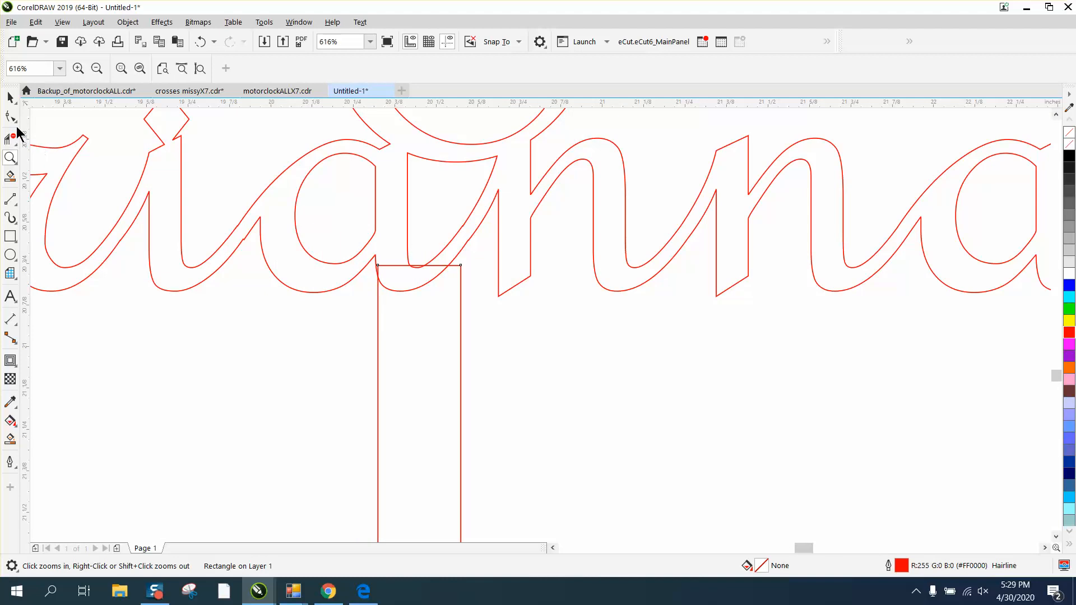
{"action": "left_click", "coordinate": [11, 116]}
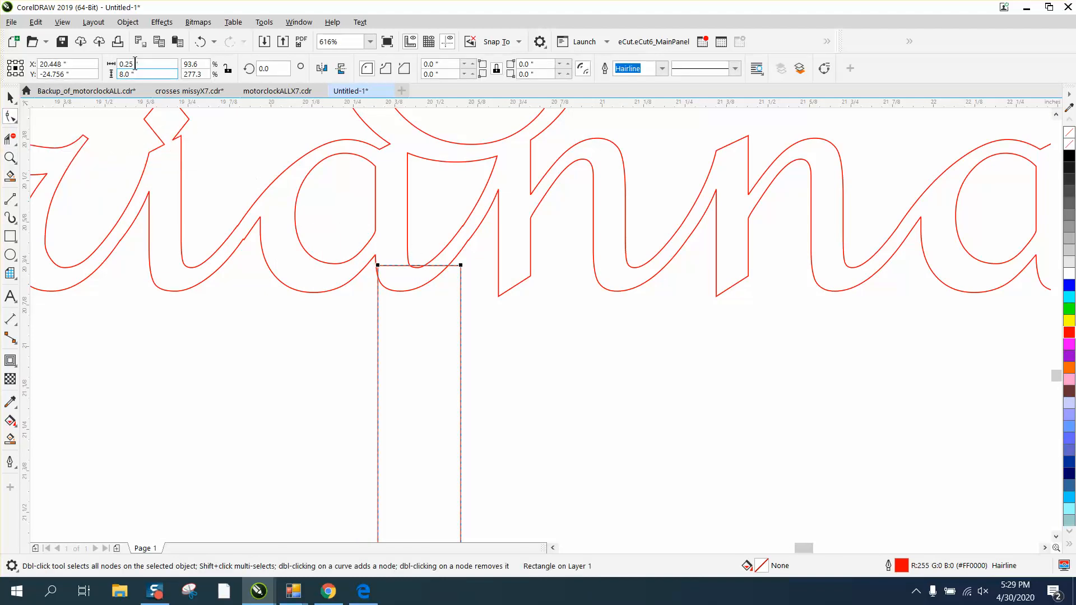
{"action": "left_click", "coordinate": [128, 22]}
{"action": "left_click", "coordinate": [180, 358]}
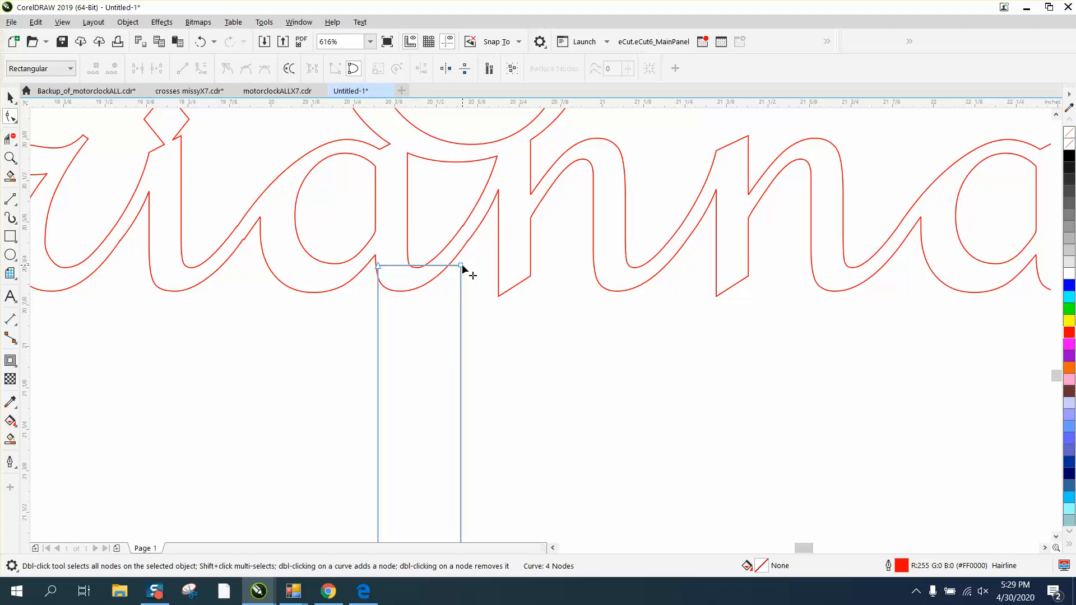
{"action": "left_click_drag", "start_coordinate": [462, 267], "coordinate": [445, 267]}
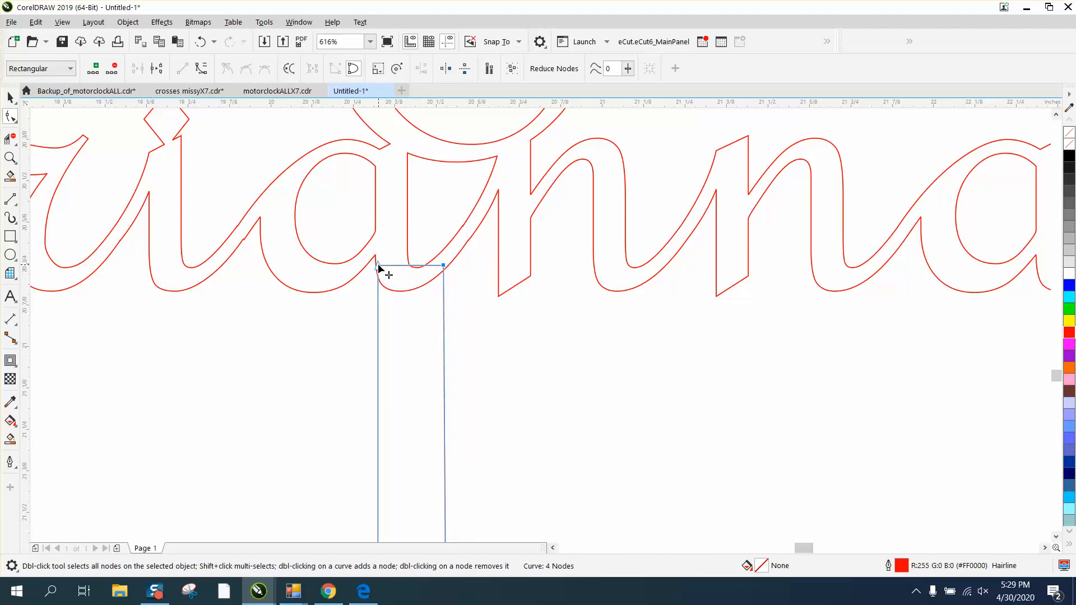
{"action": "left_click_drag", "start_coordinate": [378, 265], "coordinate": [420, 272]}
Delete the overlapping segments where the stick meets the letter "a", including the stick's top edge and the letter's bottom curve, with Virtual Segment Delete.
{"action": "scroll", "coordinate": [482, 297], "scroll_direction": "down", "scroll_amount": 2}
{"action": "scroll", "coordinate": [470, 403], "scroll_direction": "down", "scroll_amount": 3}
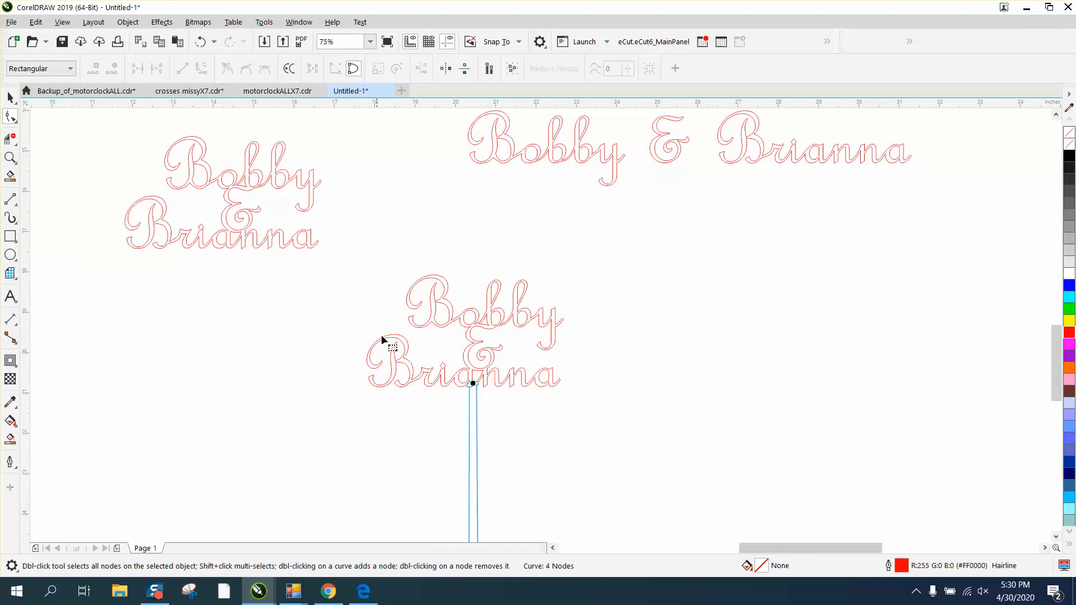
{"action": "left_click", "coordinate": [10, 158]}
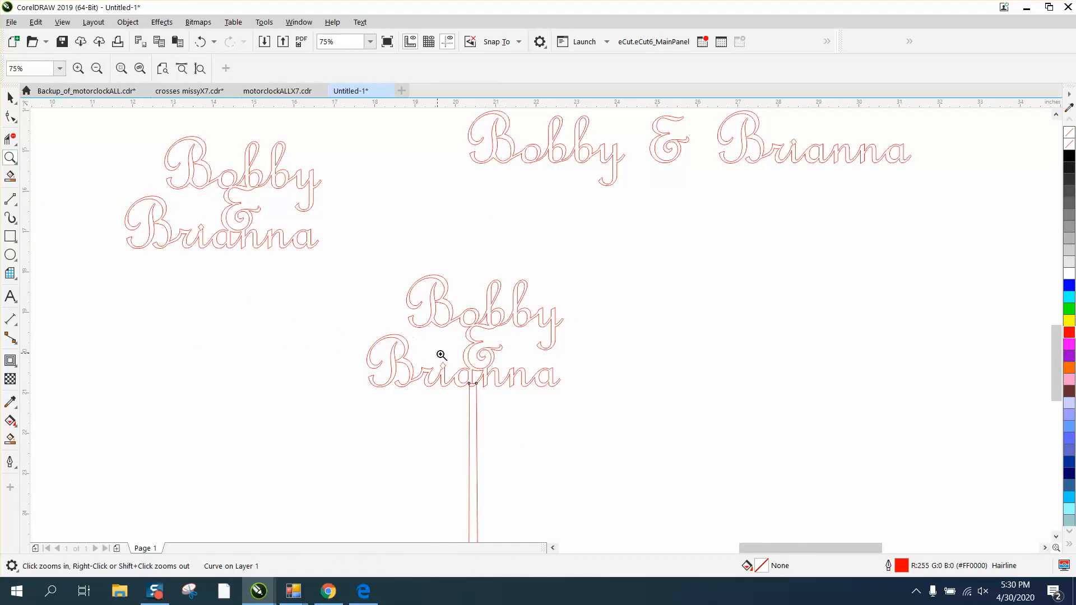
{"action": "left_click_drag", "start_coordinate": [439, 356], "coordinate": [535, 405]}
{"action": "left_click", "coordinate": [10, 139]}
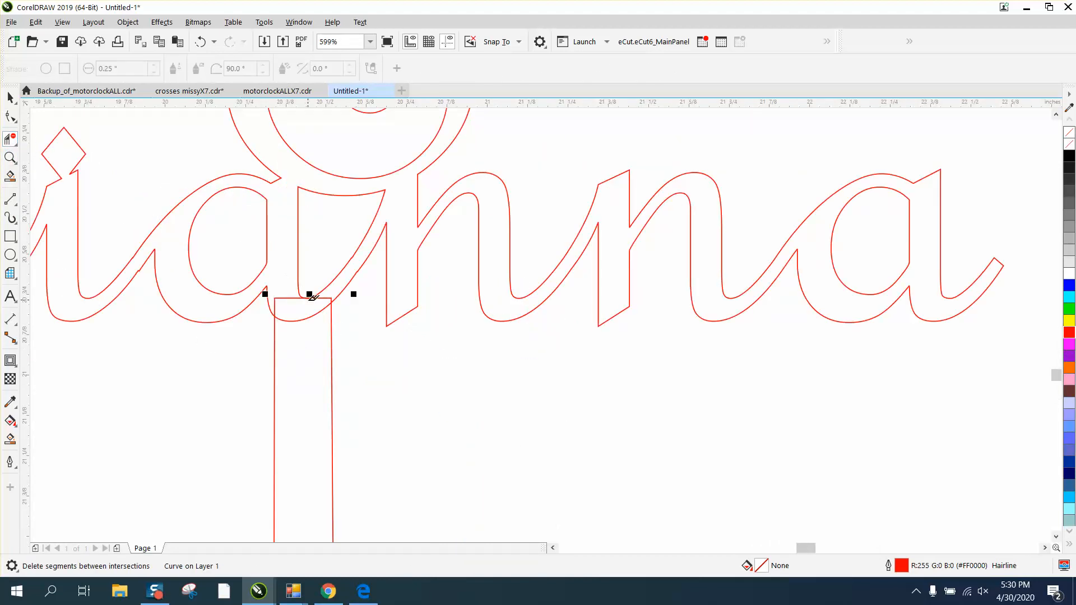
{"action": "left_click", "coordinate": [294, 297]}
{"action": "left_click", "coordinate": [315, 311]}
{"action": "left_click", "coordinate": [10, 157]}
{"action": "left_click_drag", "start_coordinate": [285, 278], "coordinate": [357, 310]}
{"action": "right_click", "coordinate": [356, 302]}
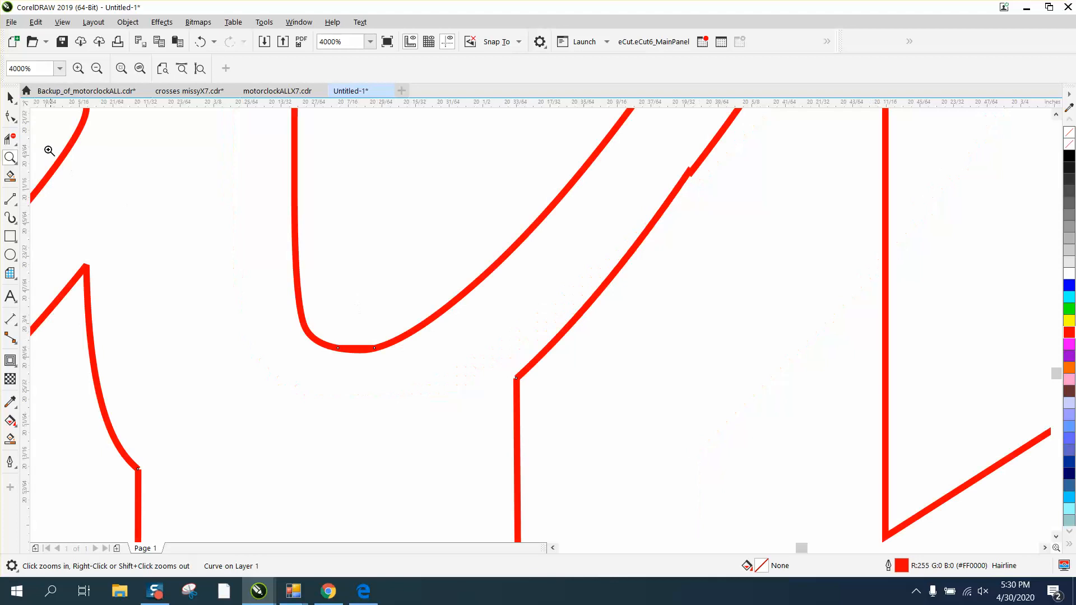
{"action": "left_click", "coordinate": [11, 139]}
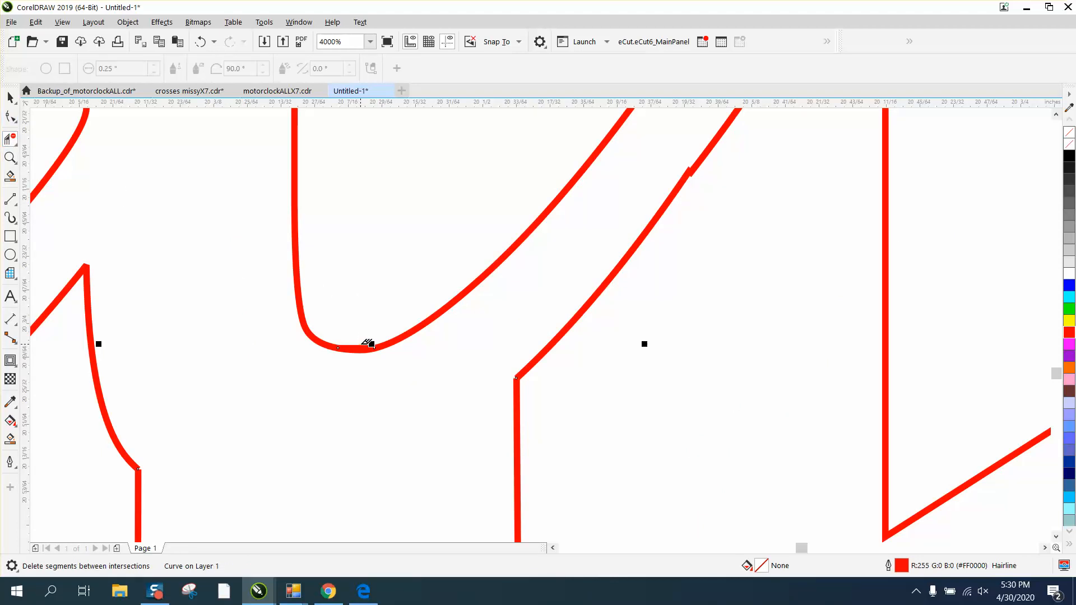
{"action": "left_click", "coordinate": [367, 345]}
Smart-fill the joined names and stick in black and move the filled copy about 5.6 inches to the right of the outlines.
{"action": "scroll", "coordinate": [381, 308], "scroll_direction": "down", "scroll_amount": 8}
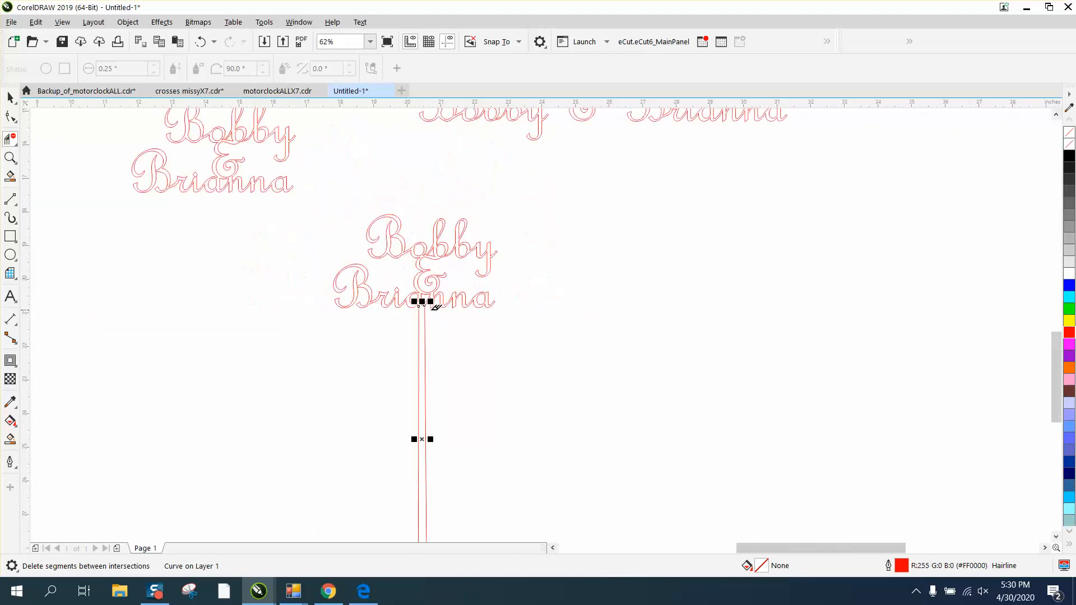
{"action": "scroll", "coordinate": [454, 357], "scroll_direction": "down", "scroll_amount": 3}
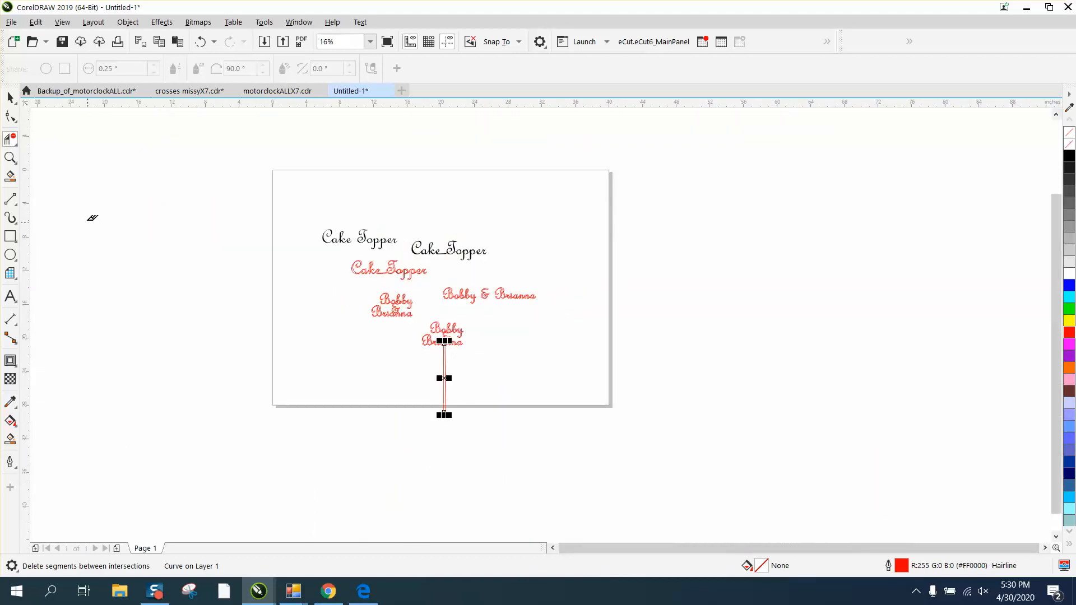
{"action": "left_click", "coordinate": [10, 158]}
{"action": "left_click_drag", "start_coordinate": [418, 396], "coordinate": [521, 445]}
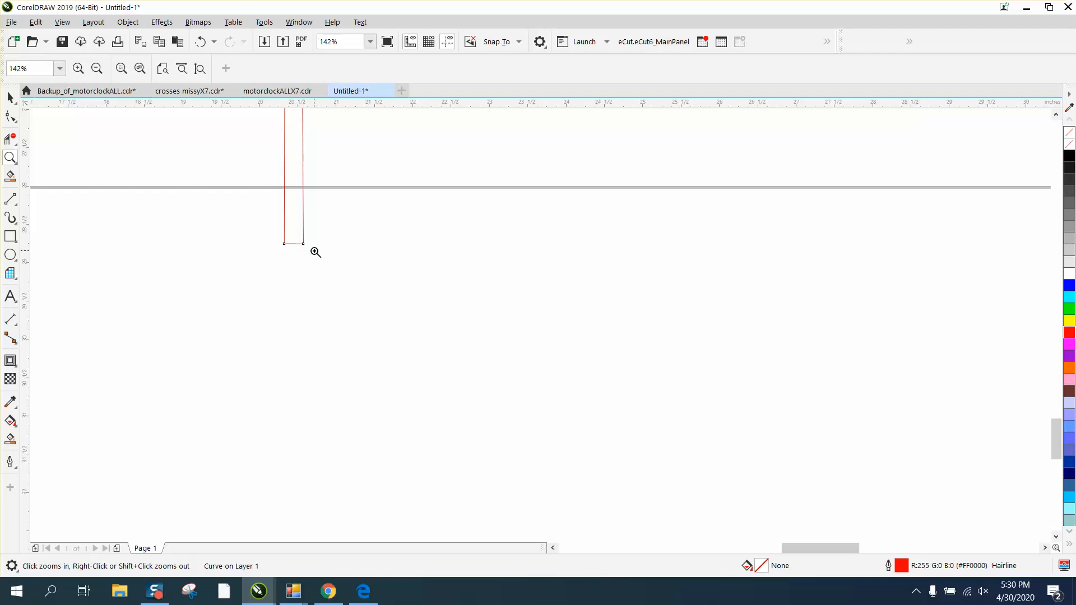
{"action": "scroll", "coordinate": [309, 250], "scroll_direction": "down", "scroll_amount": 10}
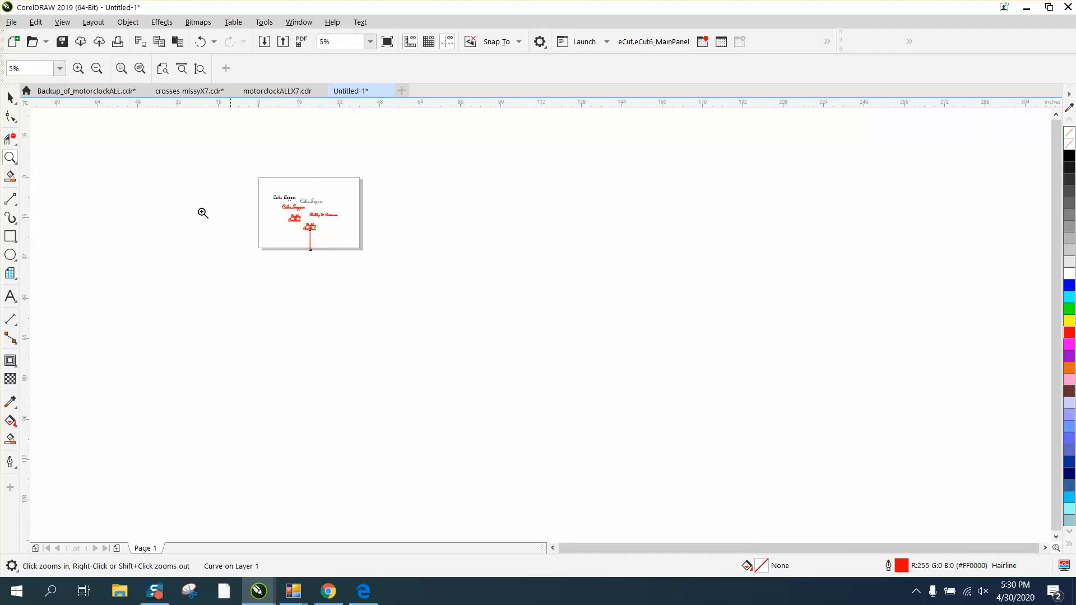
{"action": "left_click_drag", "start_coordinate": [246, 161], "coordinate": [655, 479]}
{"action": "left_click_drag", "start_coordinate": [390, 231], "coordinate": [622, 459]}
{"action": "left_click", "coordinate": [10, 439]}
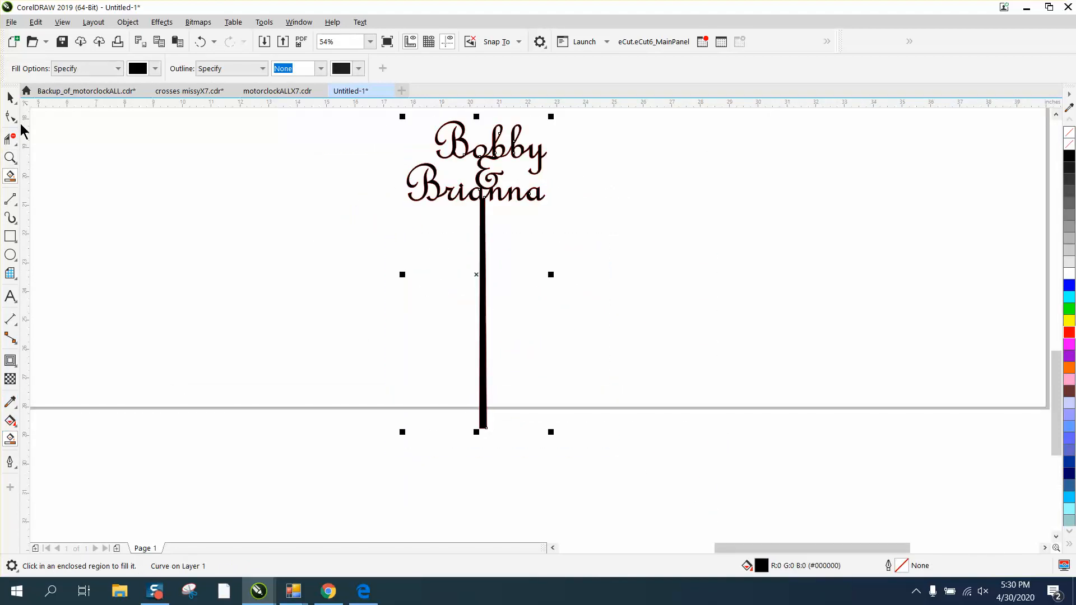
{"action": "left_click", "coordinate": [10, 97]}
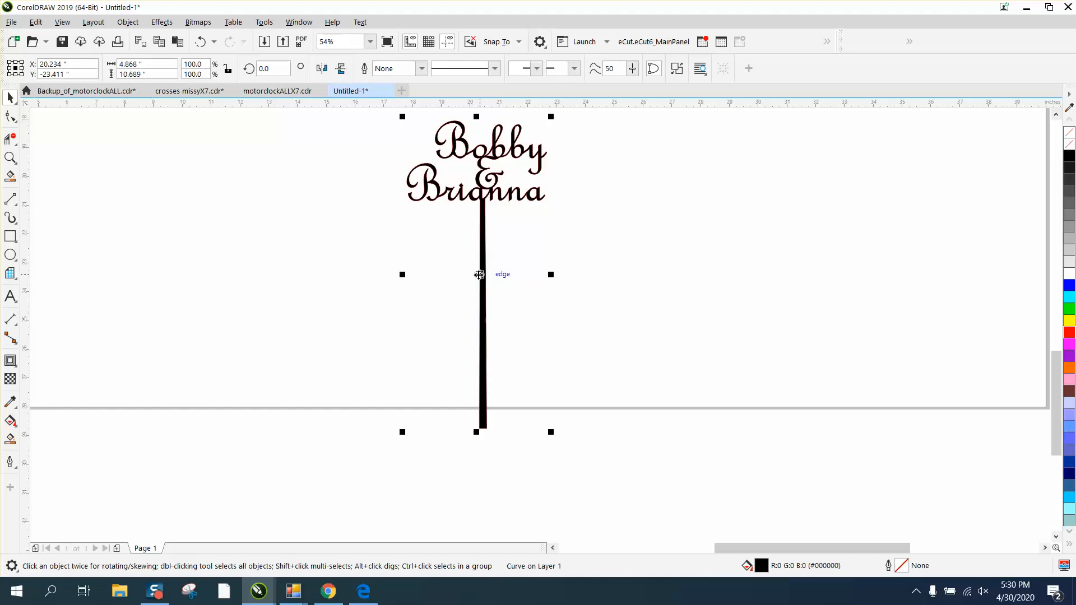
{"action": "left_click_drag", "start_coordinate": [484, 270], "coordinate": [645, 273]}
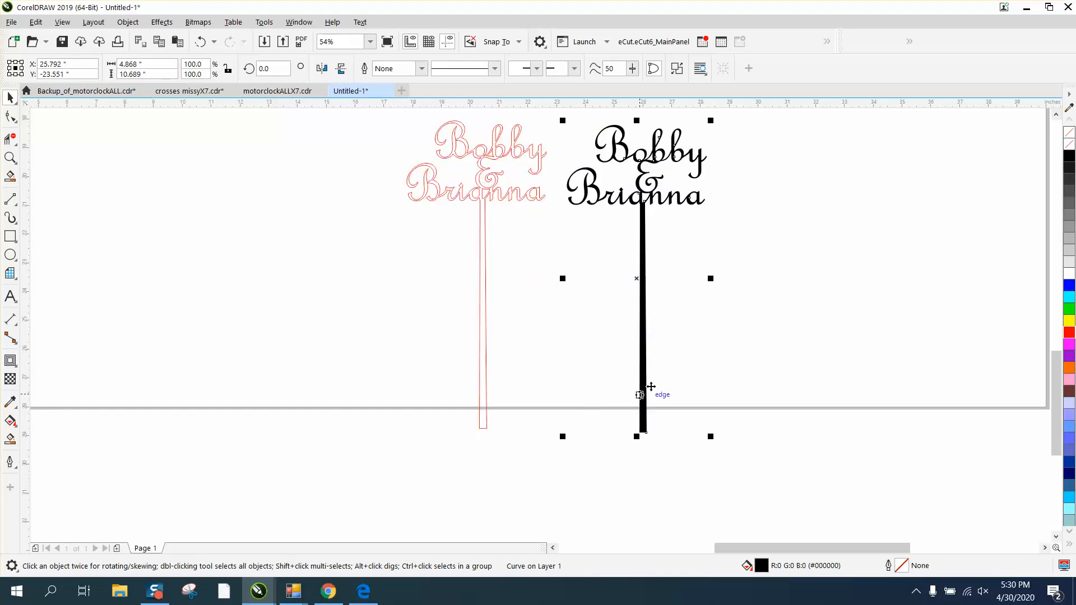
Remove the black fill from the names-and-stick copy, give it a red outline and check the joined lettering up close.
{"action": "left_click", "coordinate": [1068, 133]}
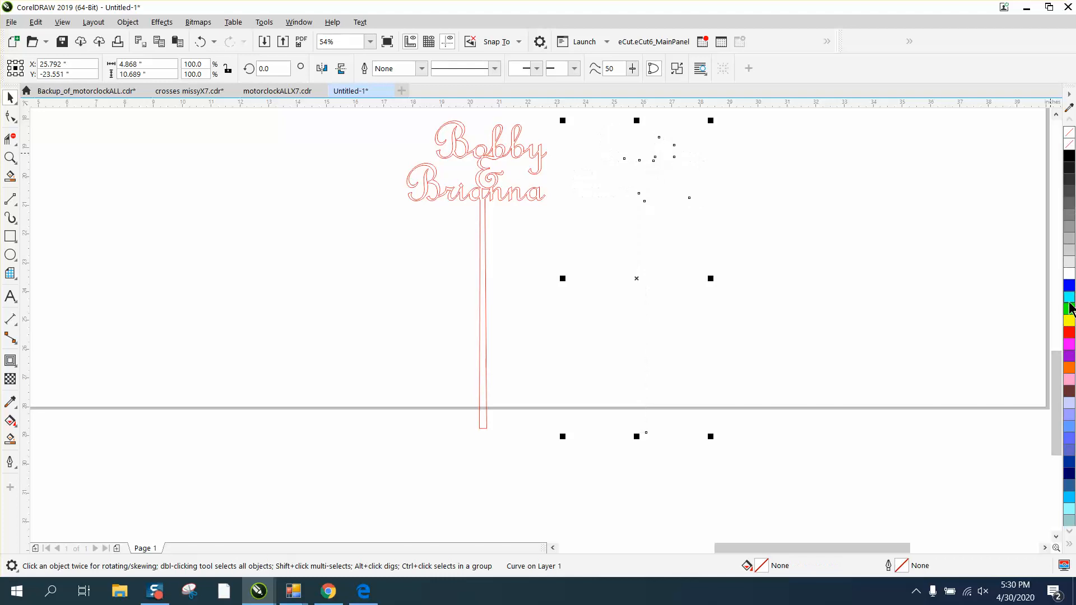
{"action": "right_click", "coordinate": [1069, 332]}
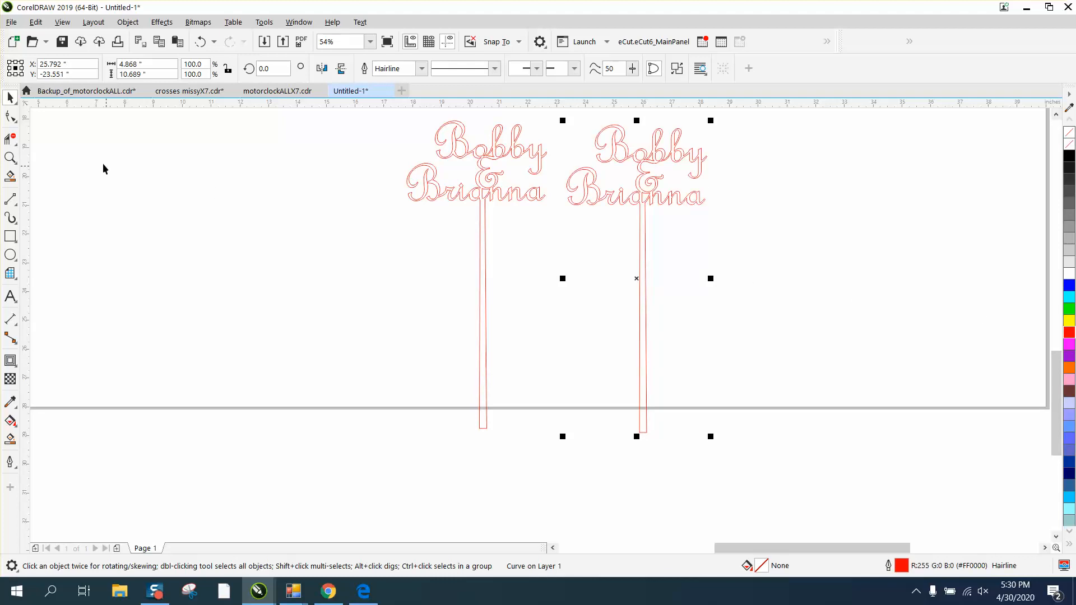
{"action": "left_click", "coordinate": [10, 157]}
{"action": "left_click_drag", "start_coordinate": [557, 124], "coordinate": [748, 253]}
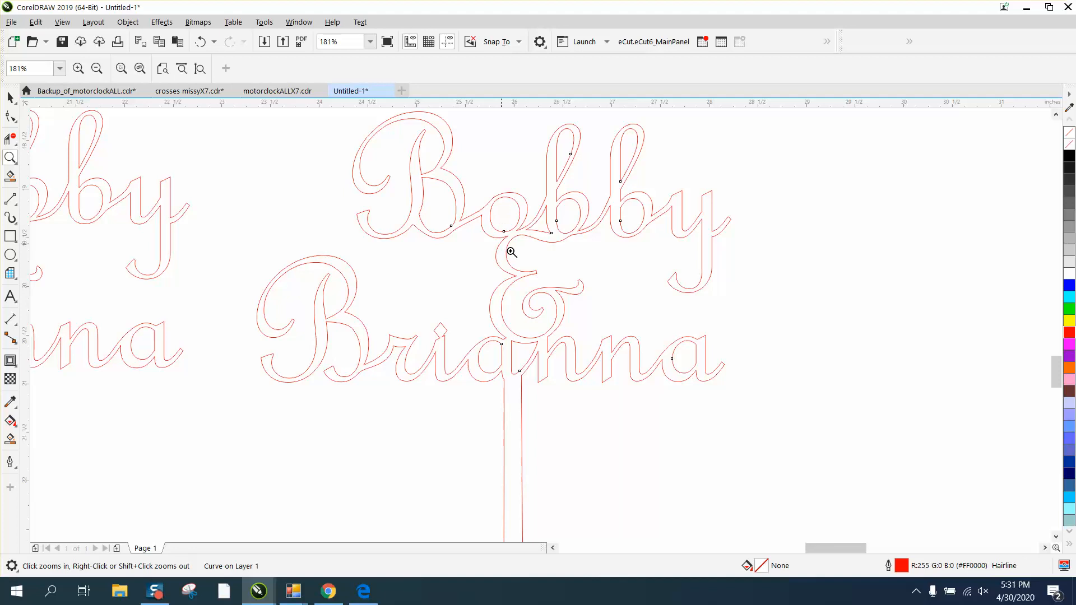
{"action": "right_click", "coordinate": [533, 282]}
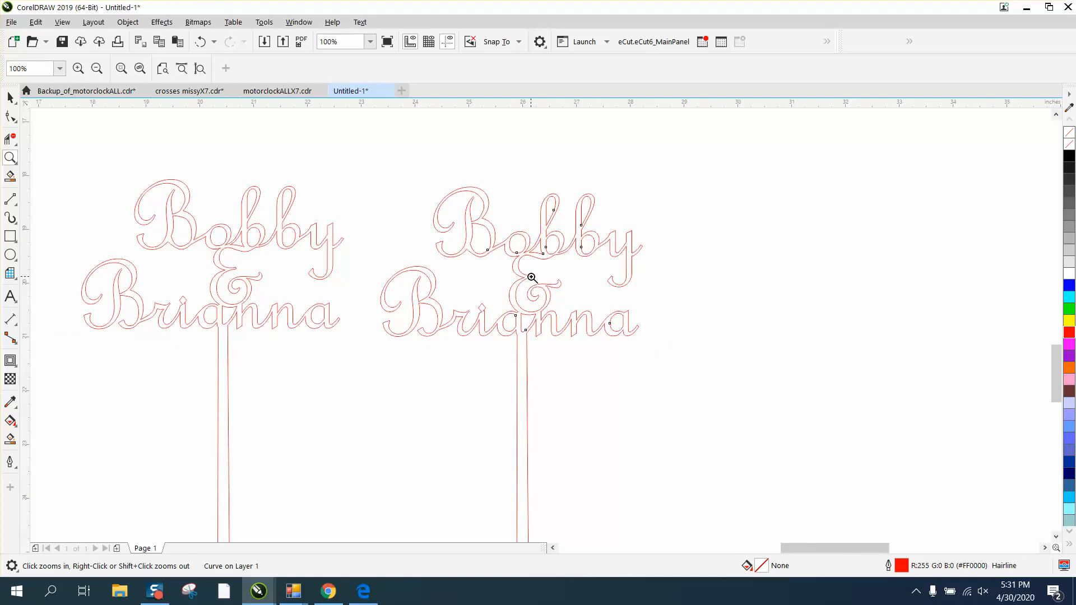